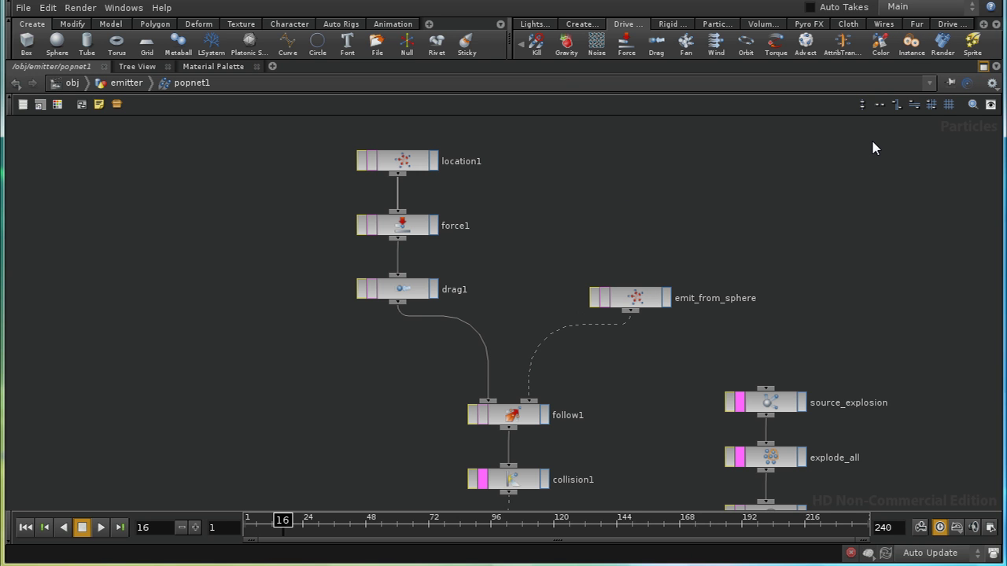
# Insert a Render node, render1, on the wire between drag1 and follow1
pyautogui.moveTo(715, 215)
pyautogui.mouseDown(button='middle')
pyautogui.moveTo(741, 225)
pyautogui.moveTo(715, 220)
pyautogui.moveTo(732, 221)
pyautogui.mouseUp(button='middle')
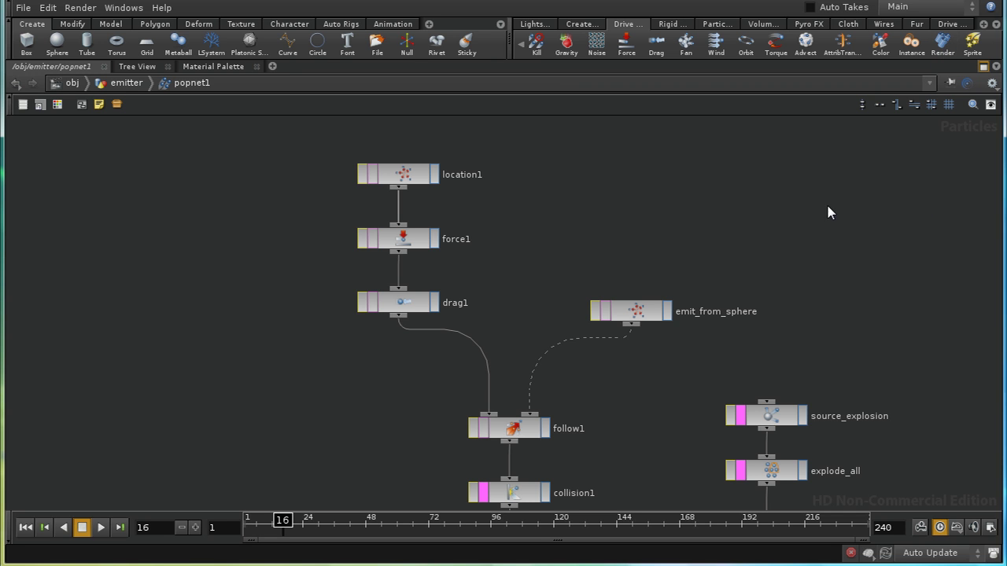
pyautogui.moveTo(828, 212); pyautogui.dragTo(808, 225, button='middle')
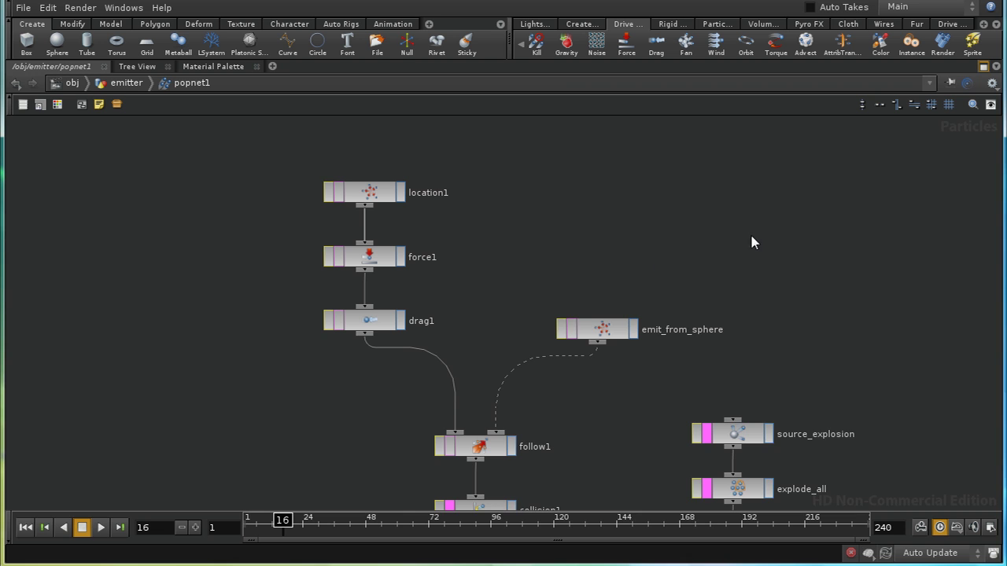
pyautogui.moveTo(751, 243); pyautogui.dragTo(719, 234, button='middle')
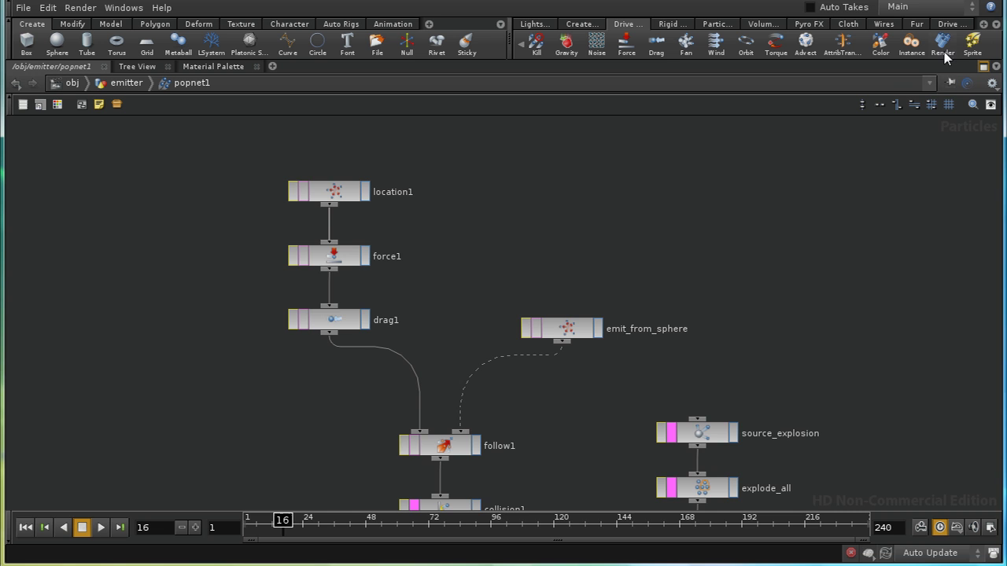
pyautogui.moveTo(606, 233); pyautogui.dragTo(744, 225, button='middle')
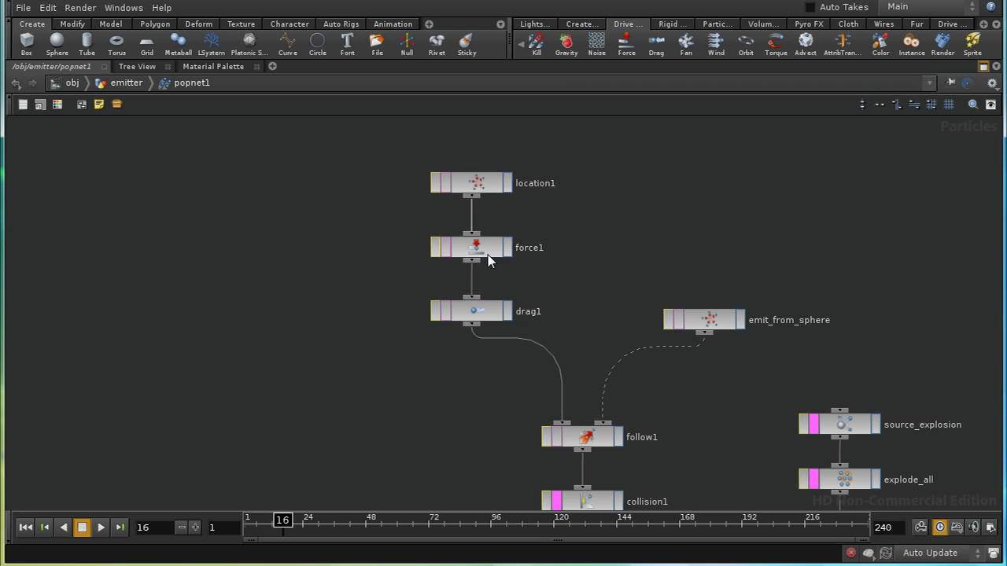
pyautogui.click(487, 187)
pyautogui.moveTo(559, 276); pyautogui.dragTo(590, 221, button='middle')
pyautogui.press('Tab')
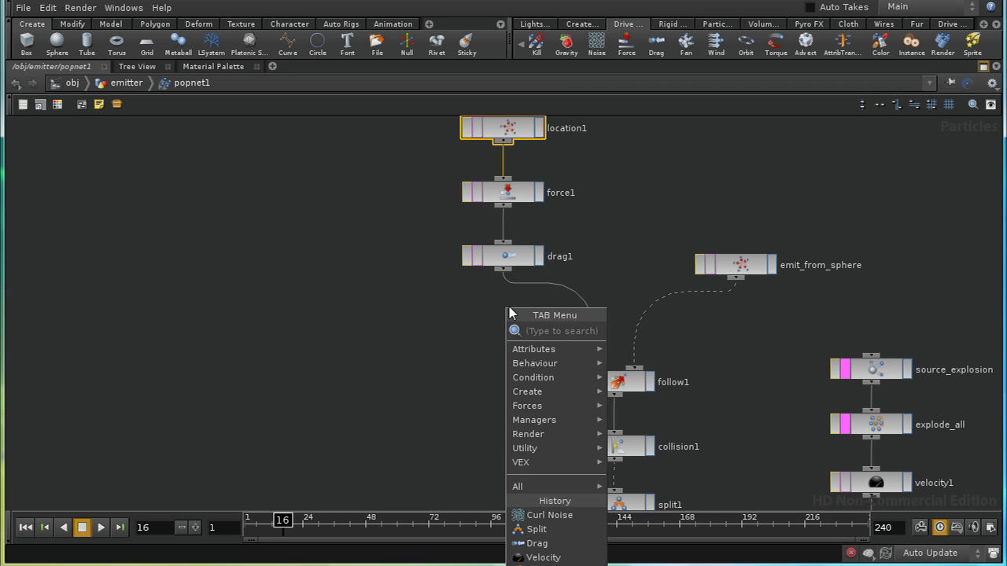
pyautogui.write('re')
pyautogui.click(627, 333)
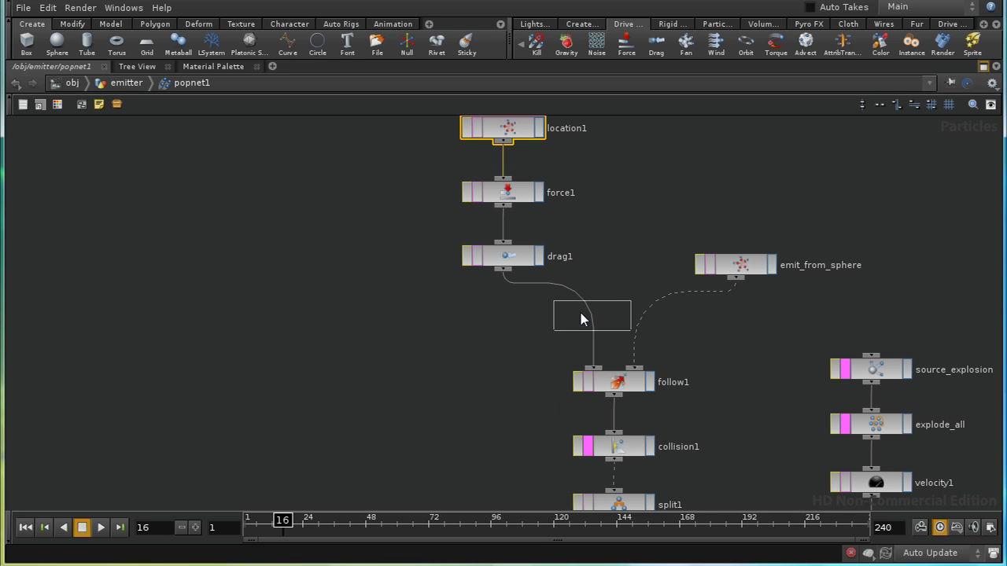
pyautogui.click(575, 310)
pyautogui.moveTo(576, 309); pyautogui.dragTo(500, 320)
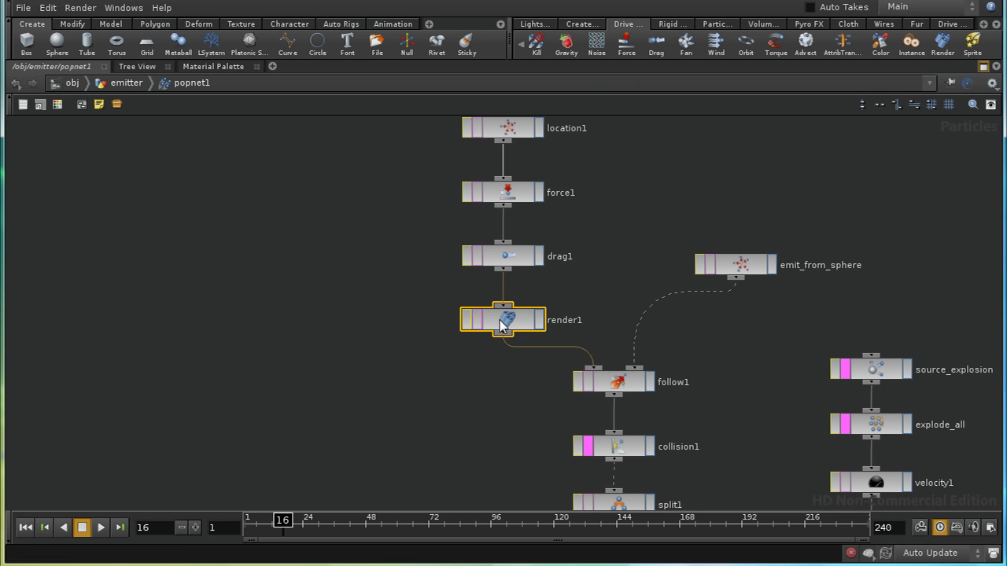
# Set render1 to particle size 1, render as disks, with Sphere Normals off
pyautogui.press('p')
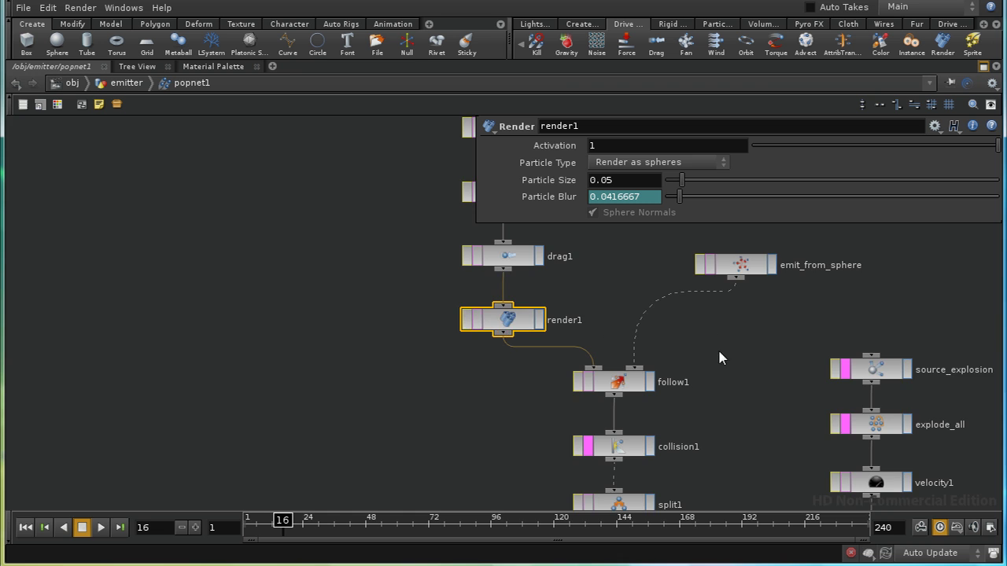
pyautogui.moveTo(717, 348); pyautogui.dragTo(472, 349, button='middle')
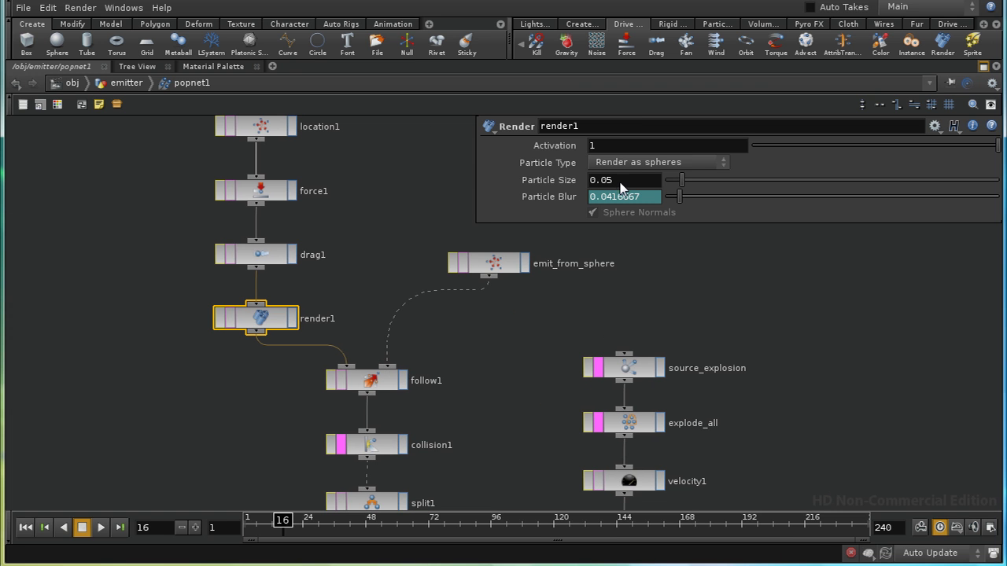
pyautogui.hotkey('shift', 'Tab')
pyautogui.write('1')
pyautogui.press('Return')
pyautogui.click(618, 162)
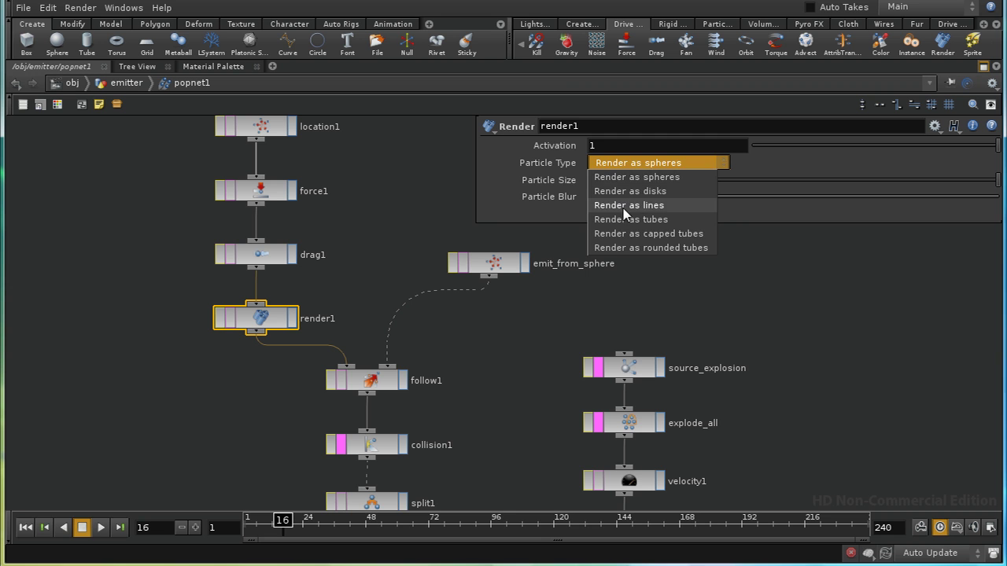
pyautogui.click(624, 191)
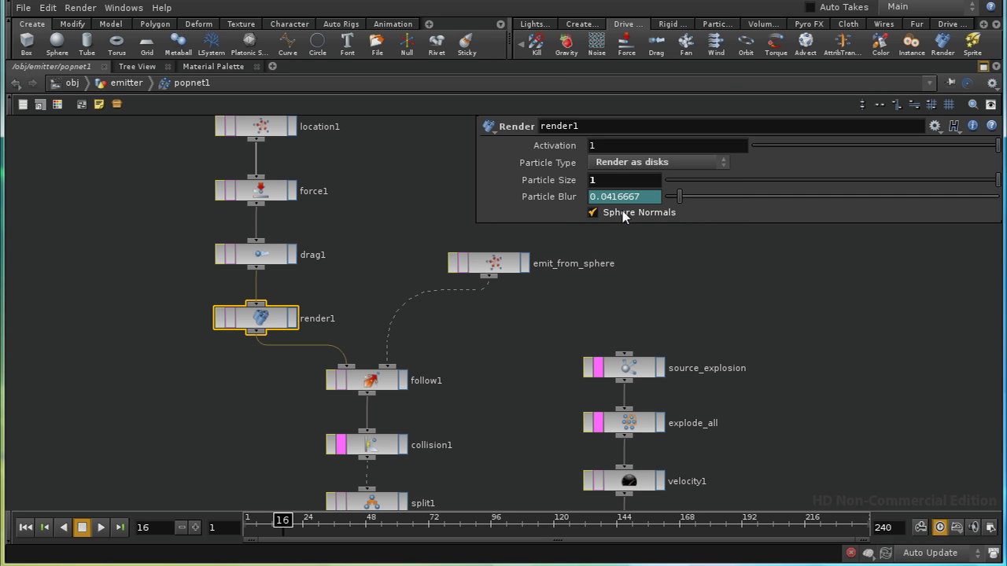
pyautogui.click(623, 219)
pyautogui.moveTo(583, 330); pyautogui.dragTo(515, 222, button='middle')
pyautogui.moveTo(463, 385); pyautogui.dragTo(367, 283, button='middle')
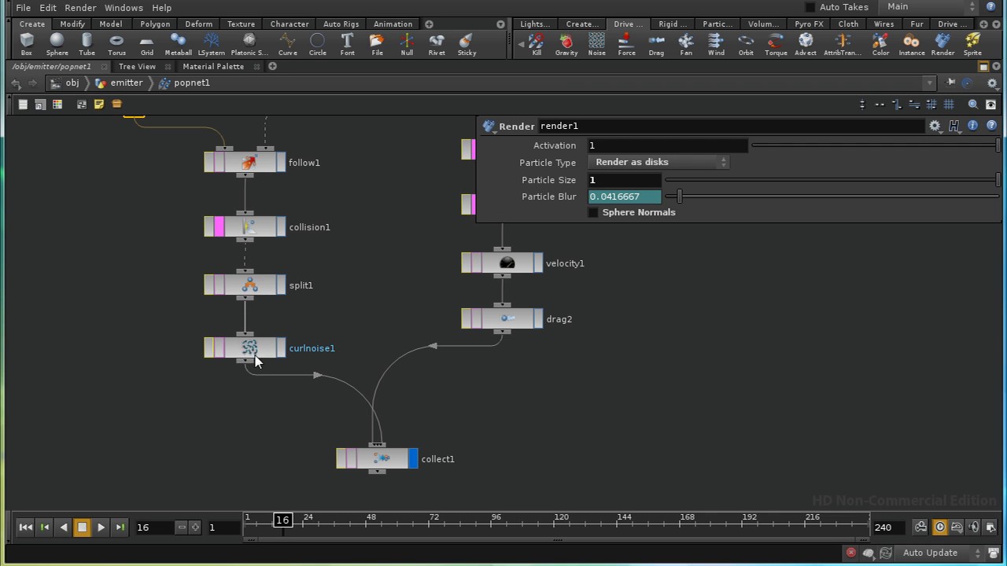
# Insert a Render node, render2, between curlnoise1 and collect1
pyautogui.press('Tab')
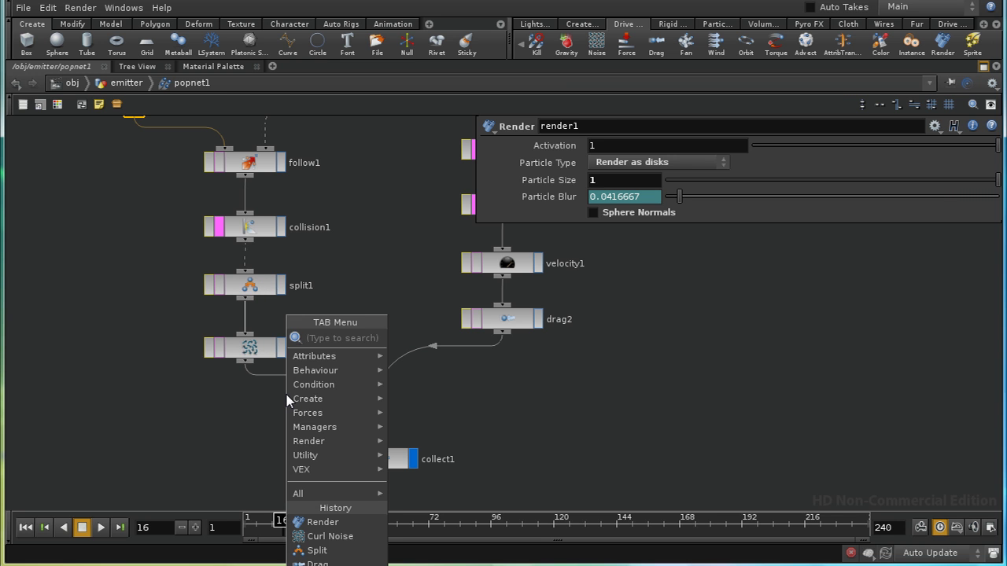
pyautogui.write('re')
pyautogui.click(412, 344)
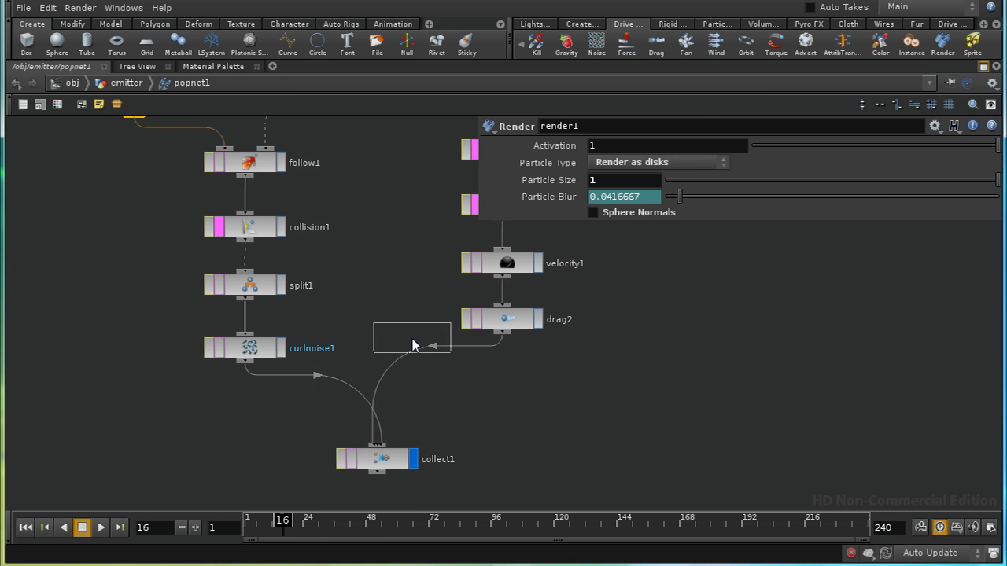
pyautogui.click(325, 378)
pyautogui.moveTo(326, 378); pyautogui.dragTo(249, 419)
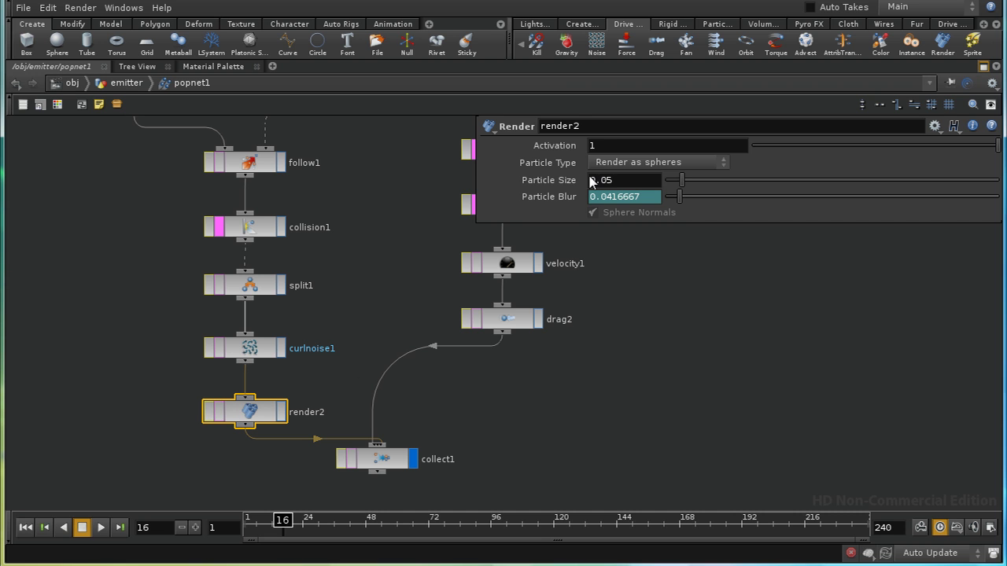
# Set render2 to render as disks at particle size 1 with Sphere Normals off
pyautogui.click(699, 166)
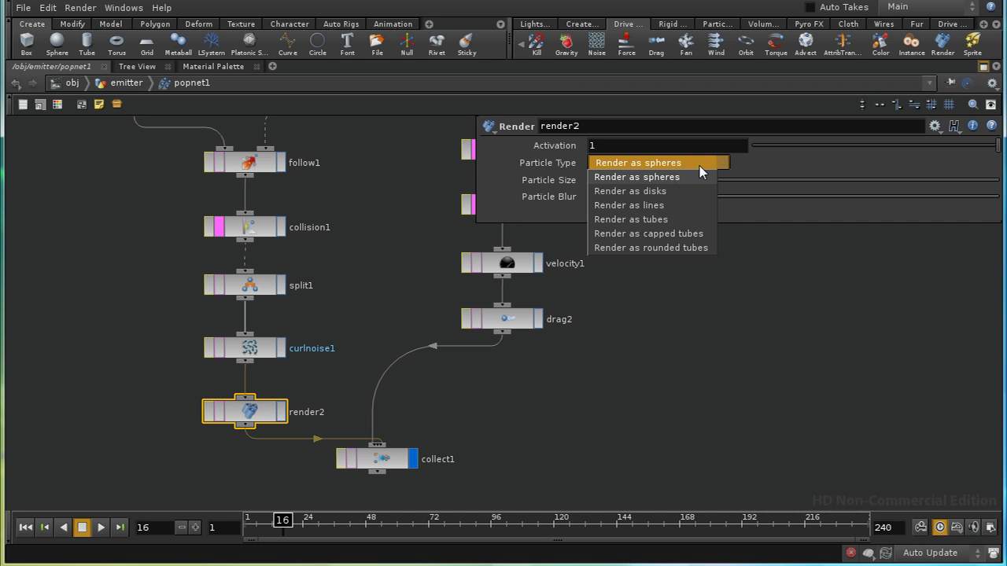
pyautogui.click(677, 197)
pyautogui.click(610, 181)
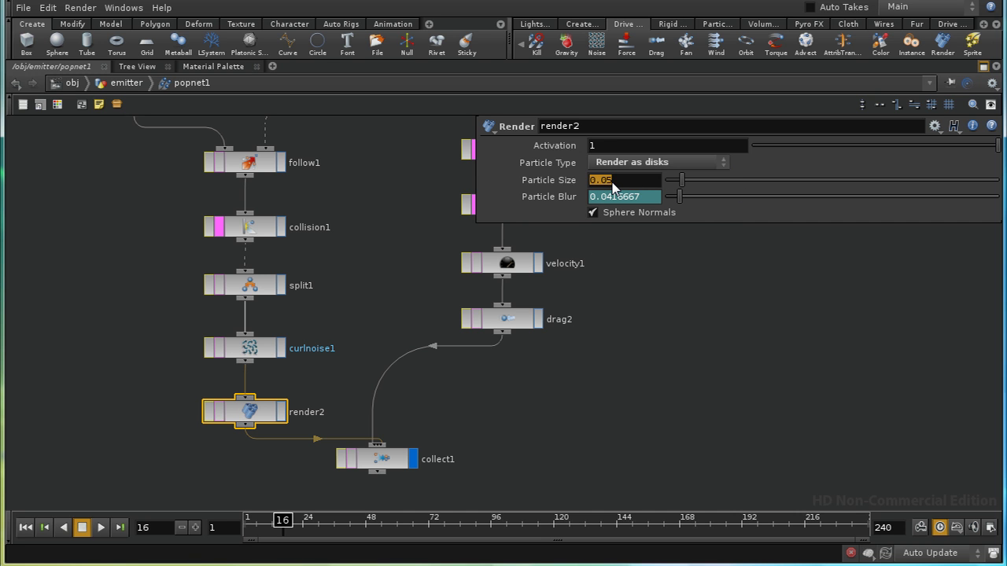
pyautogui.write('1')
pyautogui.press('Return')
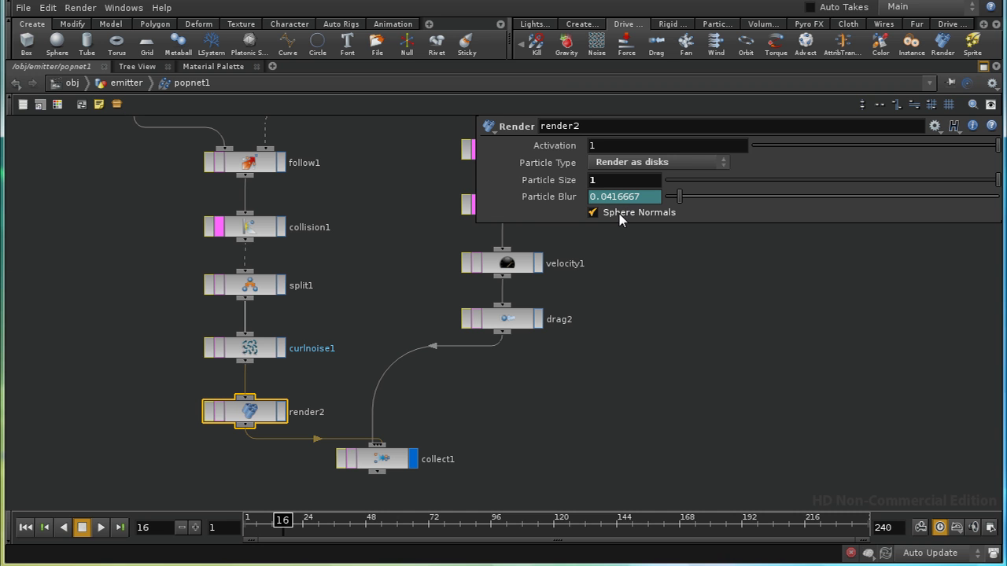
pyautogui.click(622, 214)
pyautogui.moveTo(383, 315); pyautogui.dragTo(517, 493, button='middle')
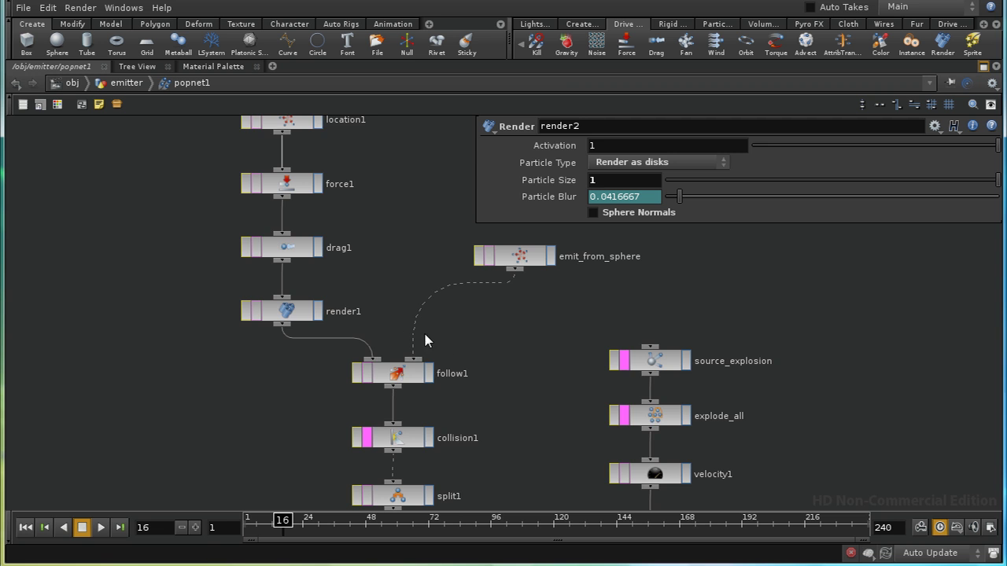
# Insert a Color node, color1, between render1 and follow1
pyautogui.scroll(6, 385, 293)
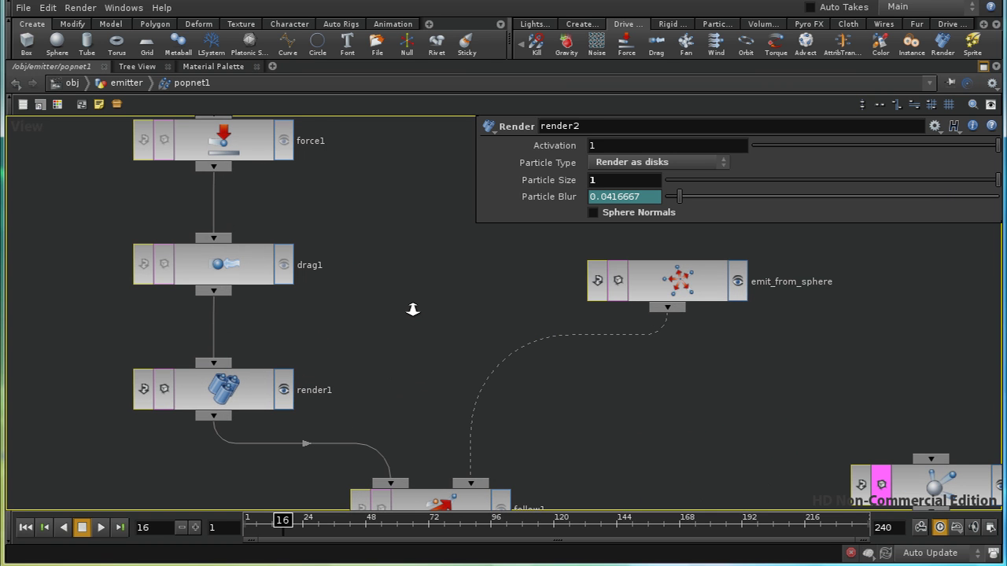
pyautogui.moveTo(224, 389); pyautogui.dragTo(225, 353)
pyautogui.moveTo(169, 446); pyautogui.dragTo(216, 411, button='middle')
pyautogui.press('Tab')
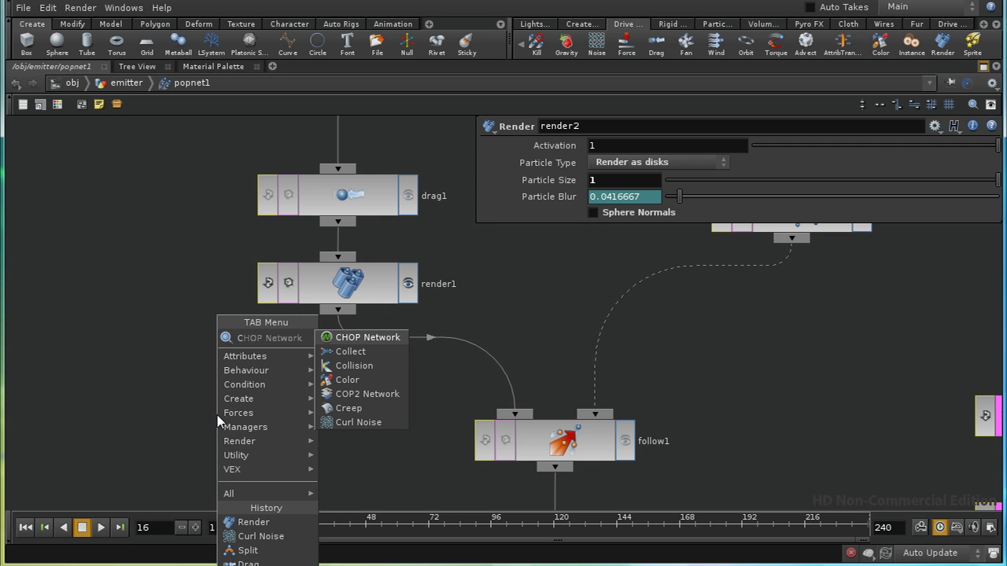
pyautogui.click(357, 380)
pyautogui.click(391, 357)
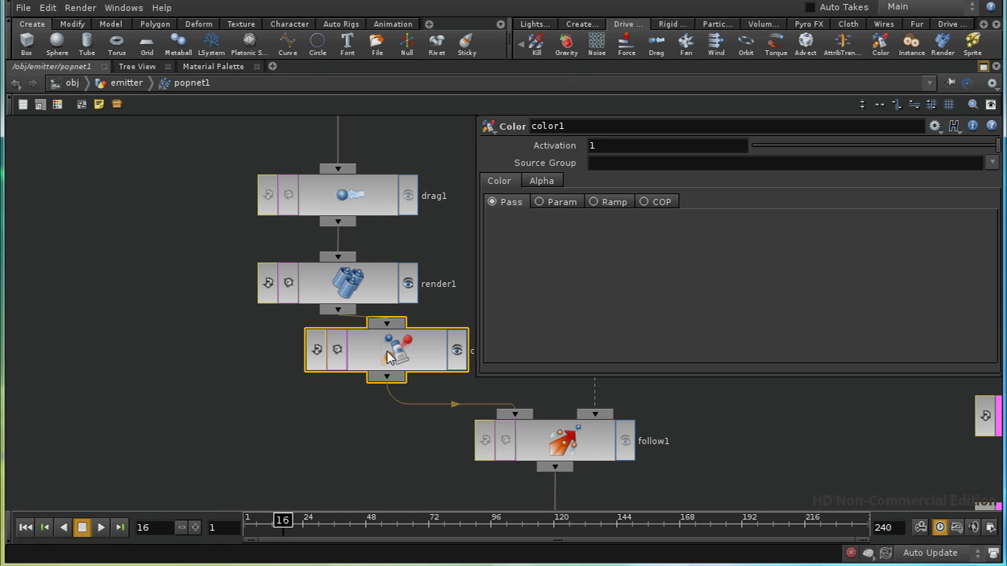
pyautogui.moveTo(391, 356); pyautogui.dragTo(343, 378)
# Move the nodes from location1 through color1 upward to tidy the layout
pyautogui.moveTo(398, 456); pyautogui.dragTo(371, 493, button='middle')
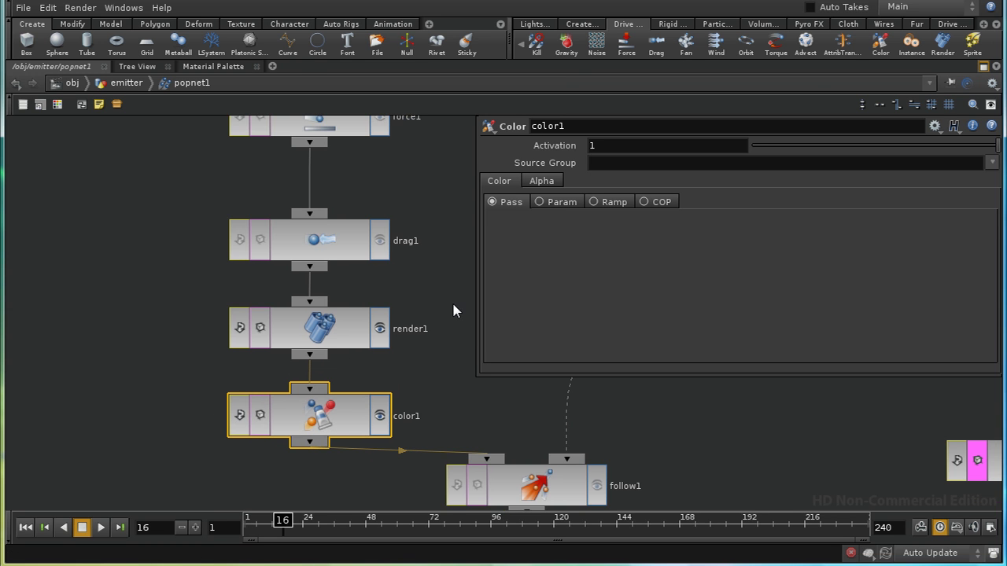
pyautogui.scroll(-5, 454, 311)
pyautogui.moveTo(312, 139); pyautogui.dragTo(431, 355)
pyautogui.moveTo(387, 167); pyautogui.dragTo(385, 135)
pyautogui.click(362, 417)
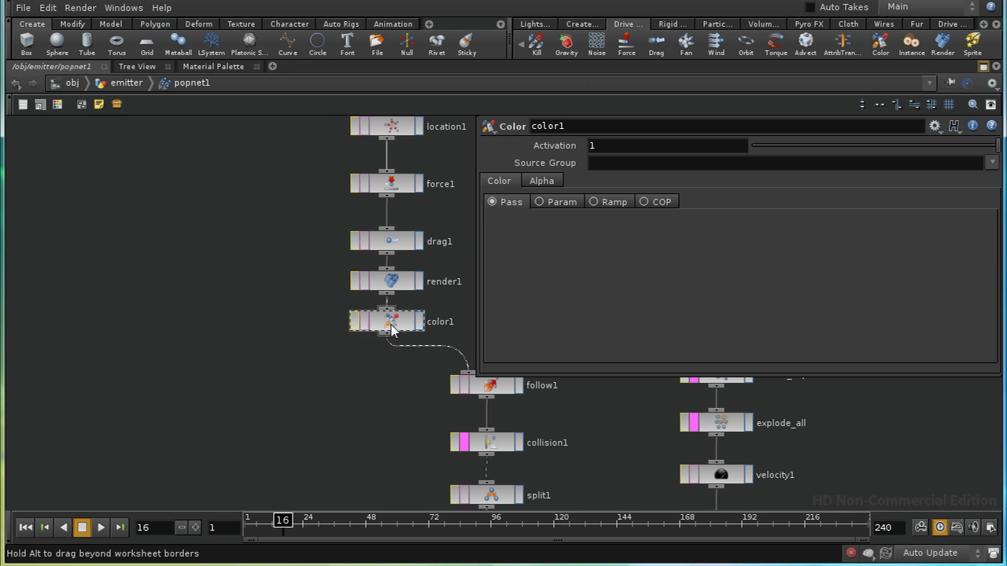
pyautogui.moveTo(392, 329); pyautogui.dragTo(392, 334)
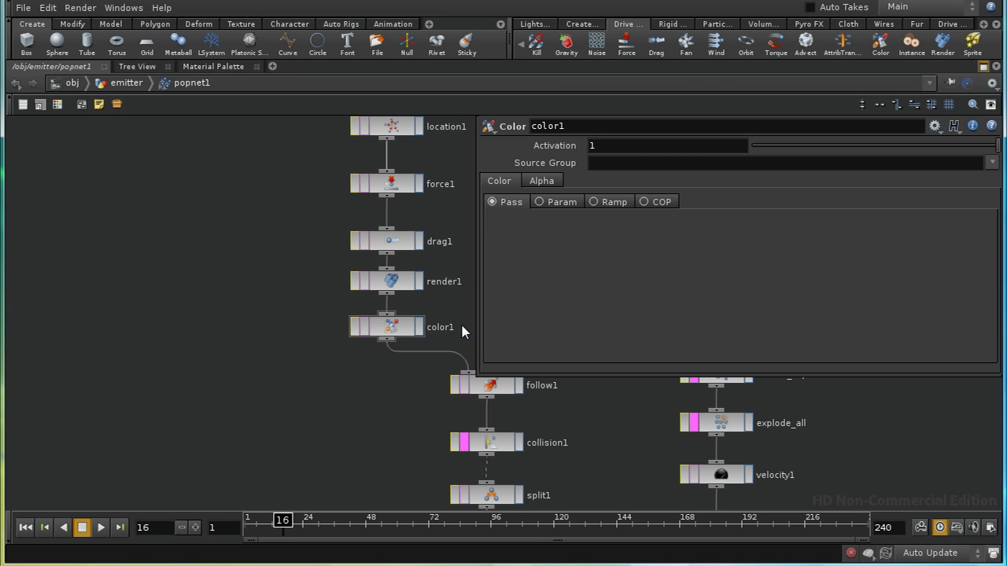
pyautogui.moveTo(461, 322); pyautogui.dragTo(380, 330, button='middle')
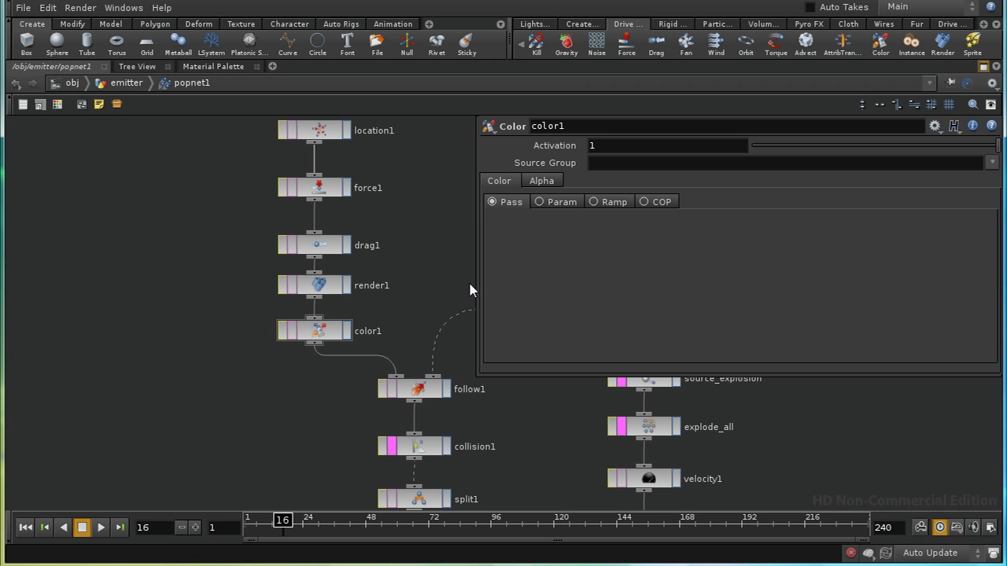
# Switch color1 to Ramp mode, running from green (0.45, 0.9, 0) to cyan (0, 0.9, 0.9)
pyautogui.click(596, 207)
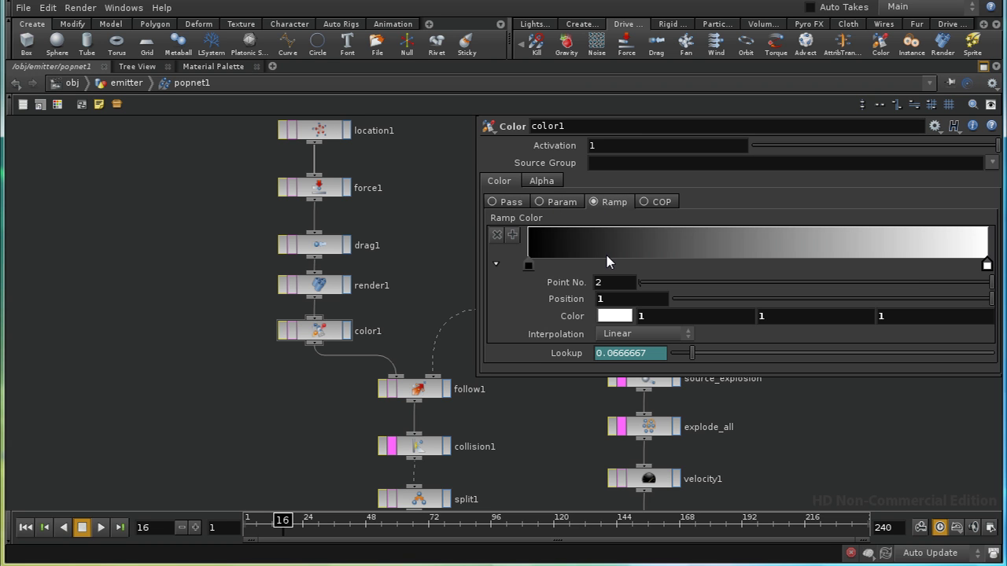
pyautogui.click(527, 265)
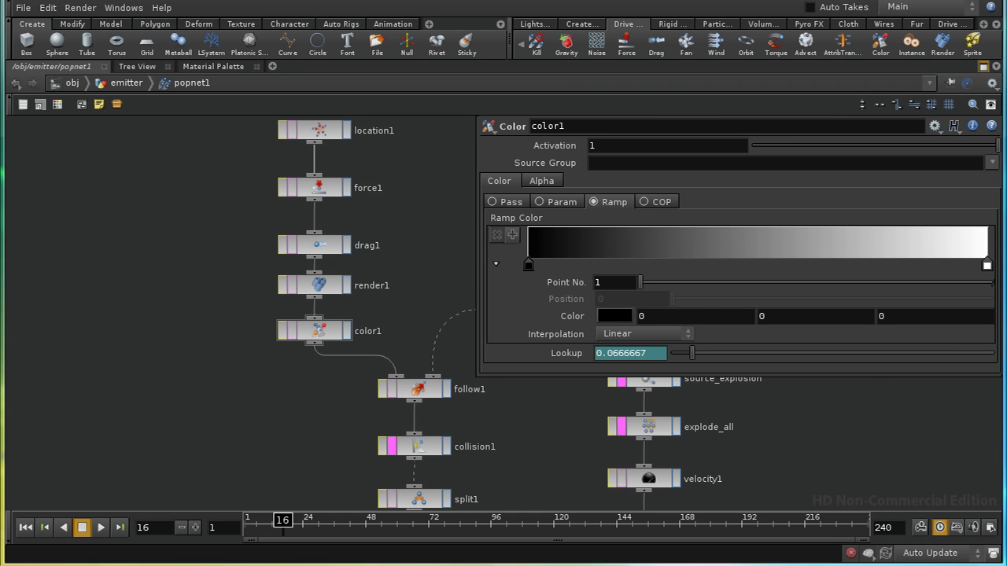
pyautogui.click(615, 315)
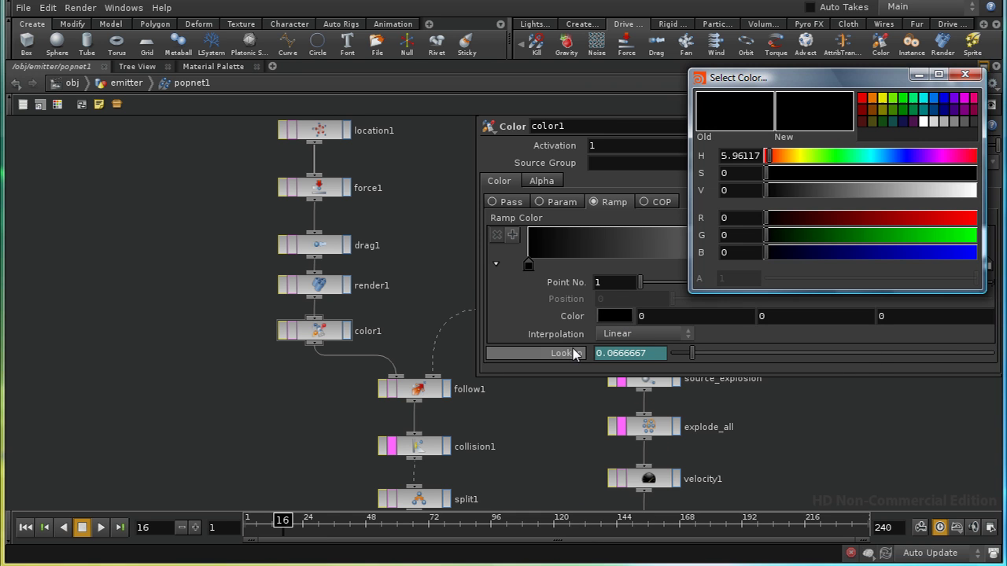
pyautogui.click(892, 97)
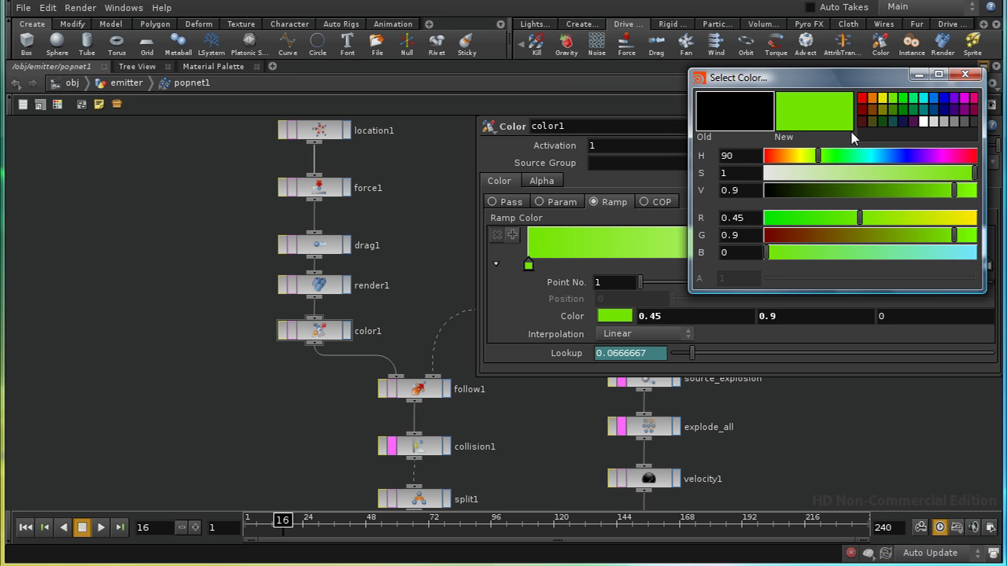
pyautogui.moveTo(845, 76); pyautogui.dragTo(385, 119)
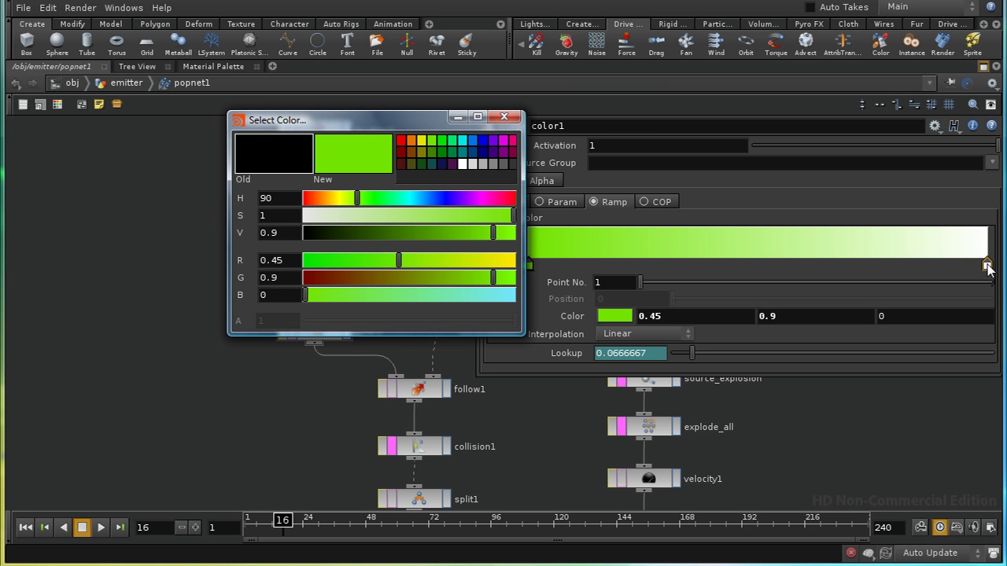
pyautogui.click(987, 266)
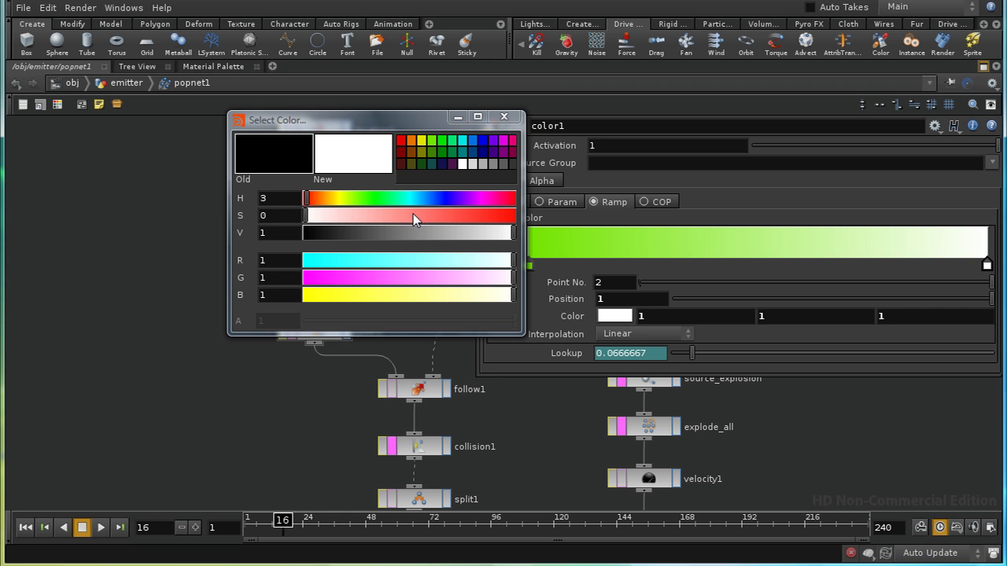
pyautogui.click(467, 154)
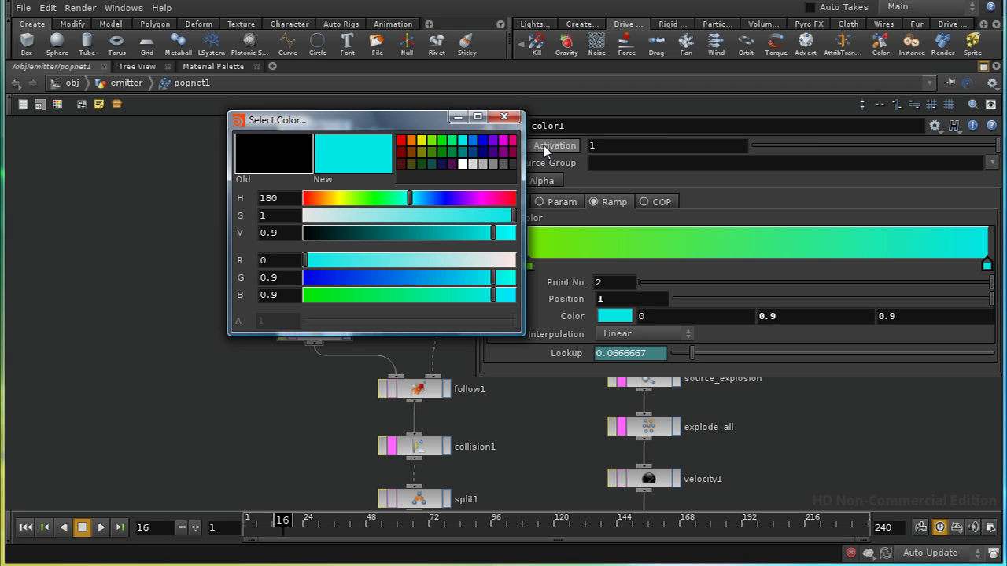
pyautogui.click(516, 120)
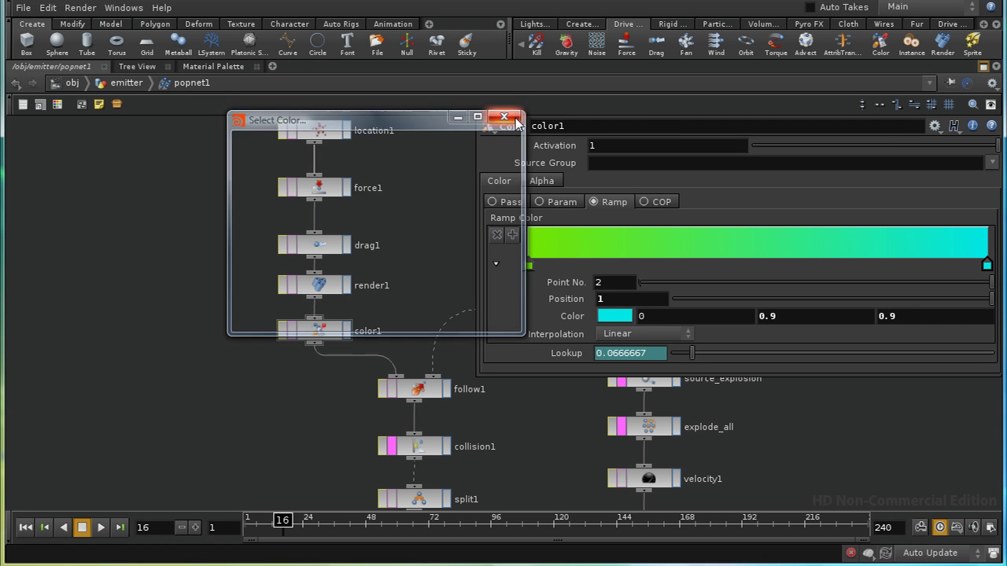
# Replace color1's Lookup expression $F / $NFRAMES with rand($ID)
pyautogui.click(572, 354)
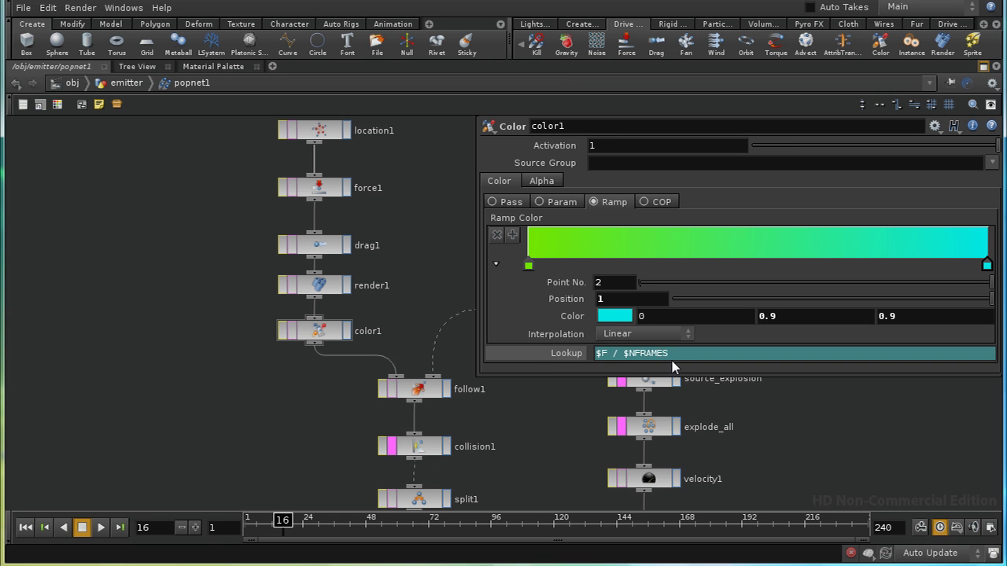
pyautogui.click(579, 357)
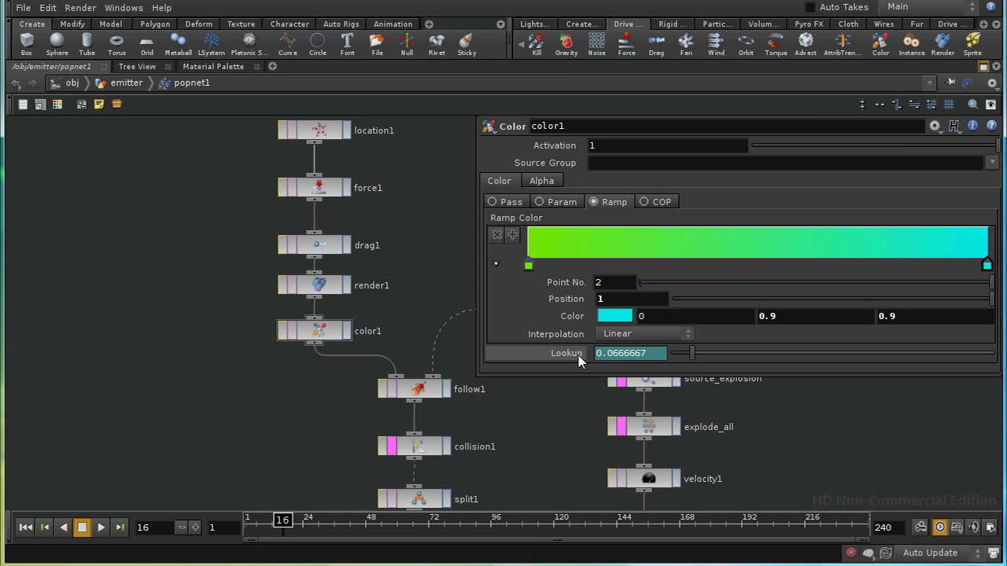
pyautogui.click(579, 358)
pyautogui.moveTo(684, 353); pyautogui.dragTo(582, 353)
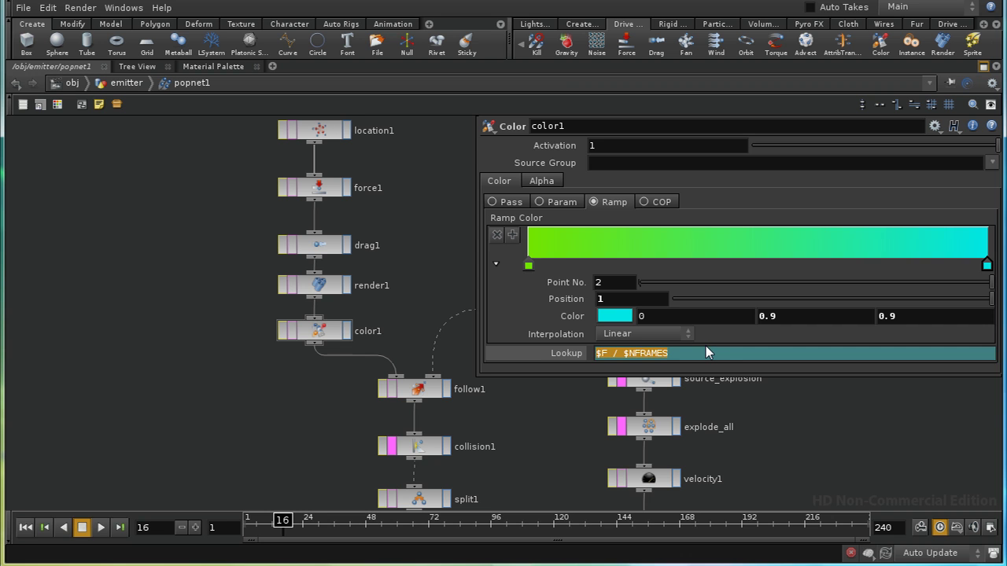
pyautogui.press('BackSpace')
pyautogui.write('rand(')
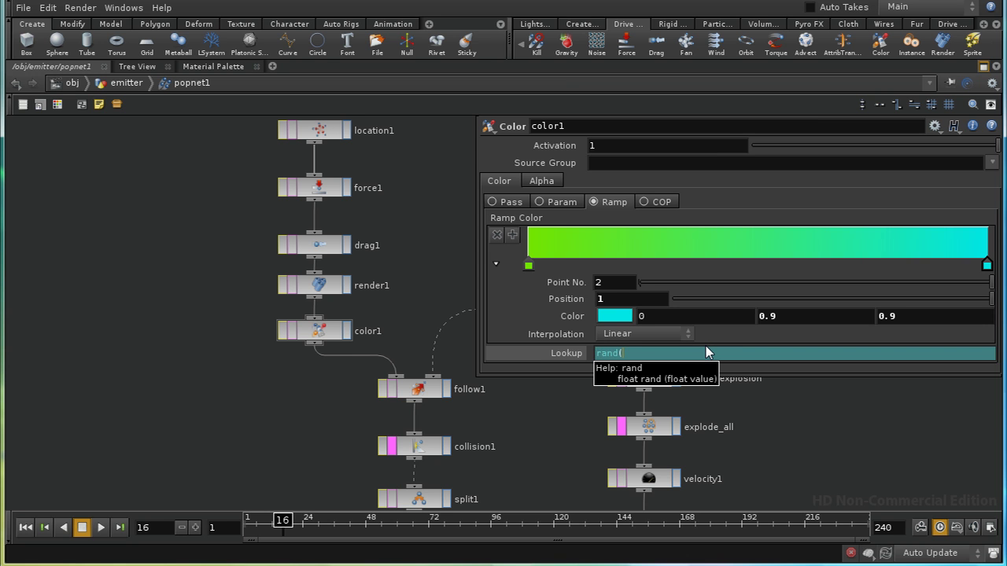
pyautogui.write('$ID)')
pyautogui.press('Return')
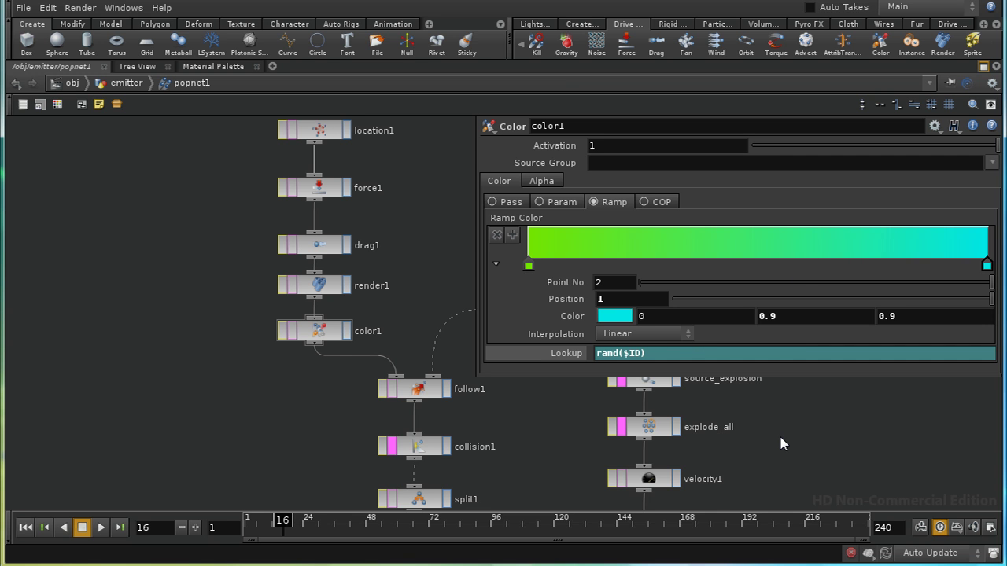
# Set color1's Alpha to Param mode with a constant value of 1
pyautogui.click(549, 182)
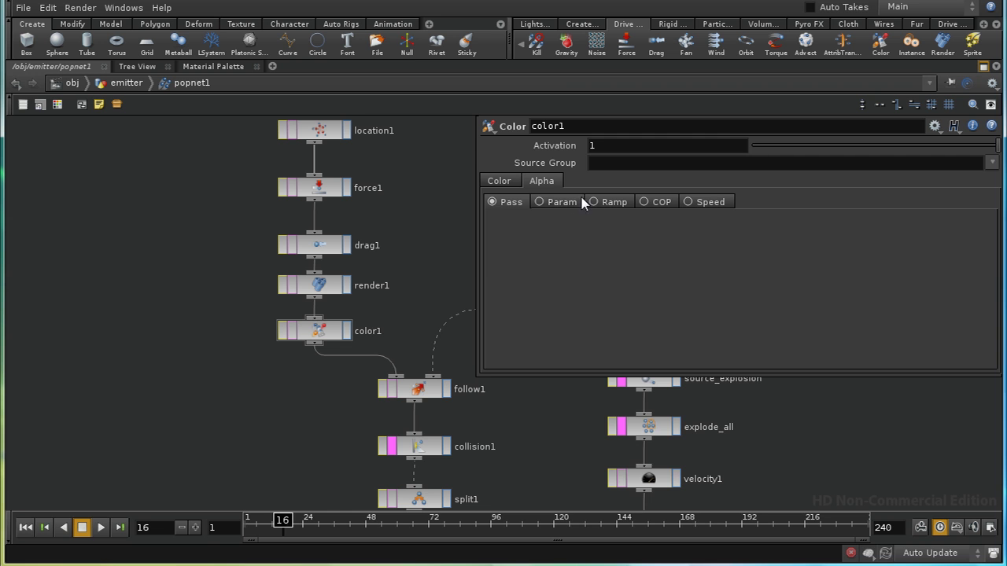
pyautogui.click(579, 203)
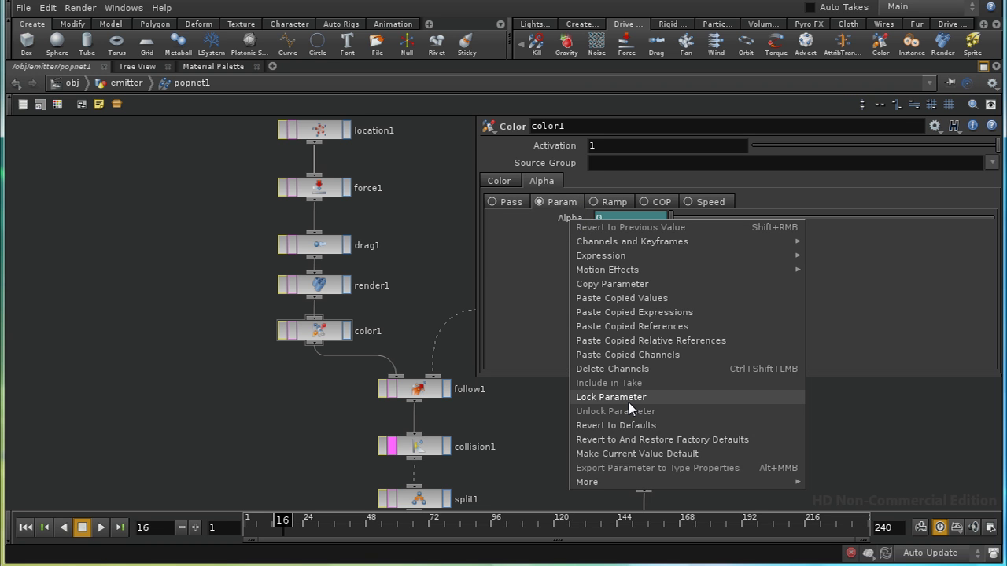
pyautogui.click(629, 369)
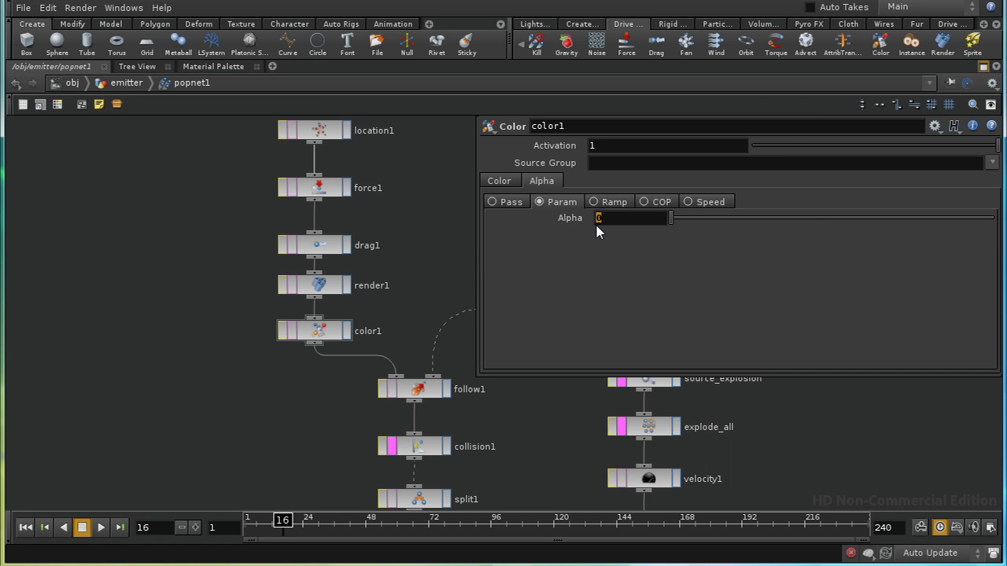
pyautogui.press('Return')
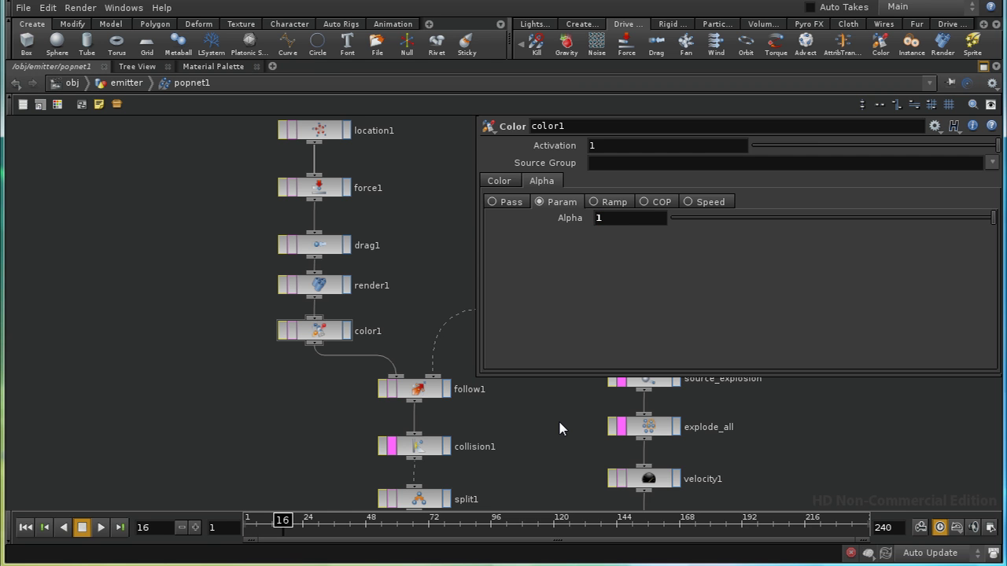
pyautogui.moveTo(559, 422); pyautogui.dragTo(490, 422, button='middle')
# Move collect1 lower to make room below render2
pyautogui.press('p')
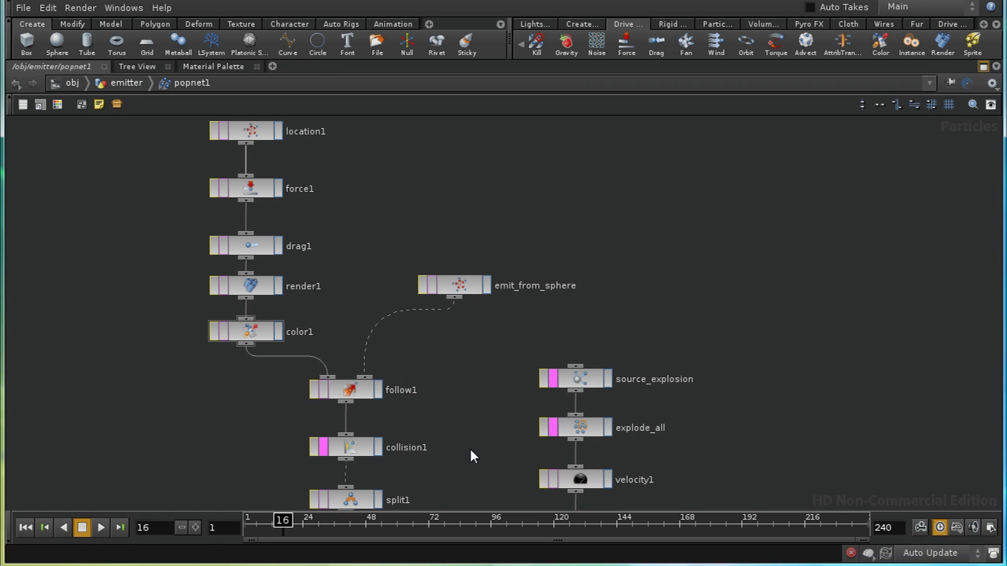
pyautogui.moveTo(472, 457); pyautogui.dragTo(525, 268, button='middle')
pyautogui.moveTo(667, 462); pyautogui.dragTo(674, 360, button='middle')
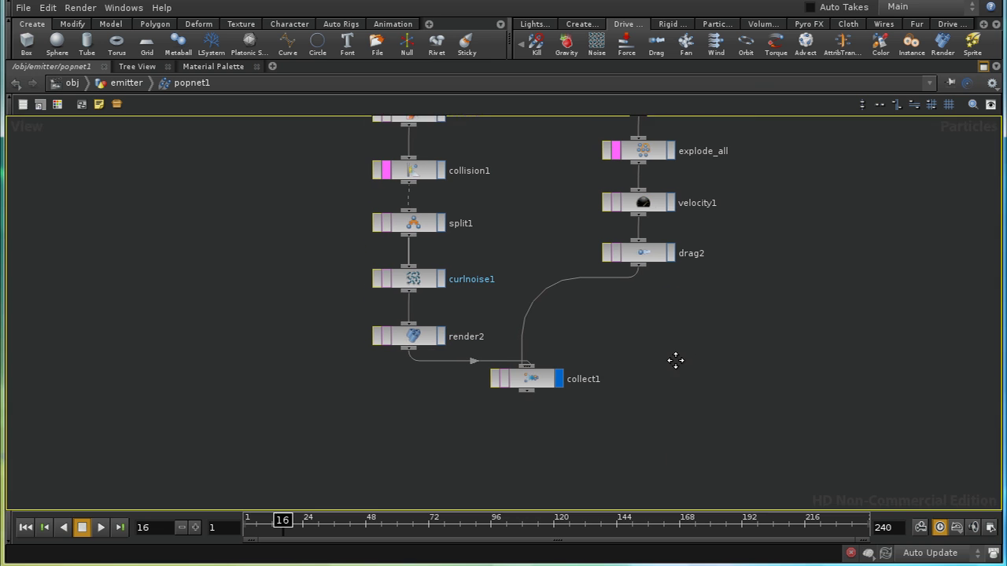
pyautogui.moveTo(525, 381); pyautogui.dragTo(538, 483)
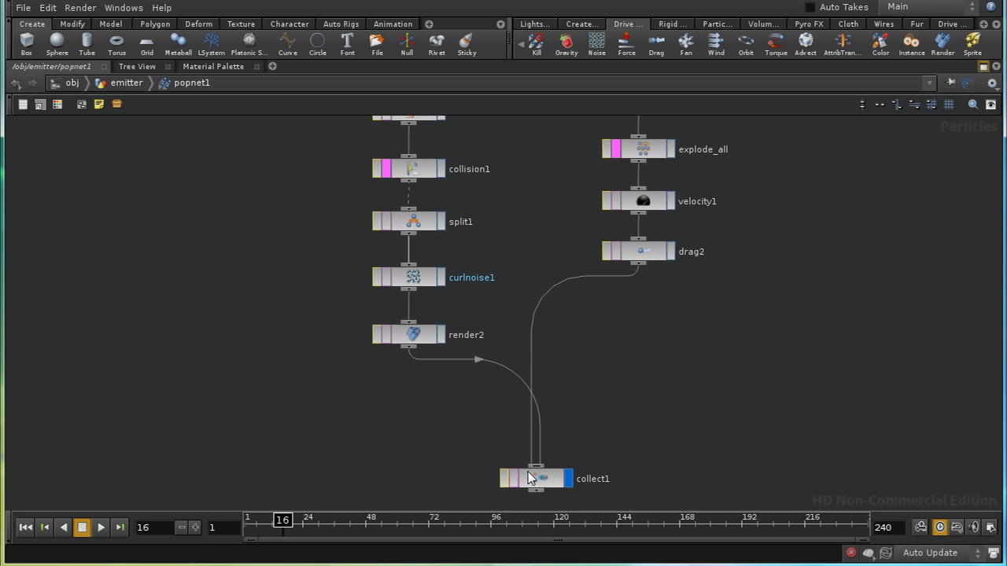
# Insert a Color node, color2, between render2 and collect1
pyautogui.press('Tab')
pyautogui.write('co')
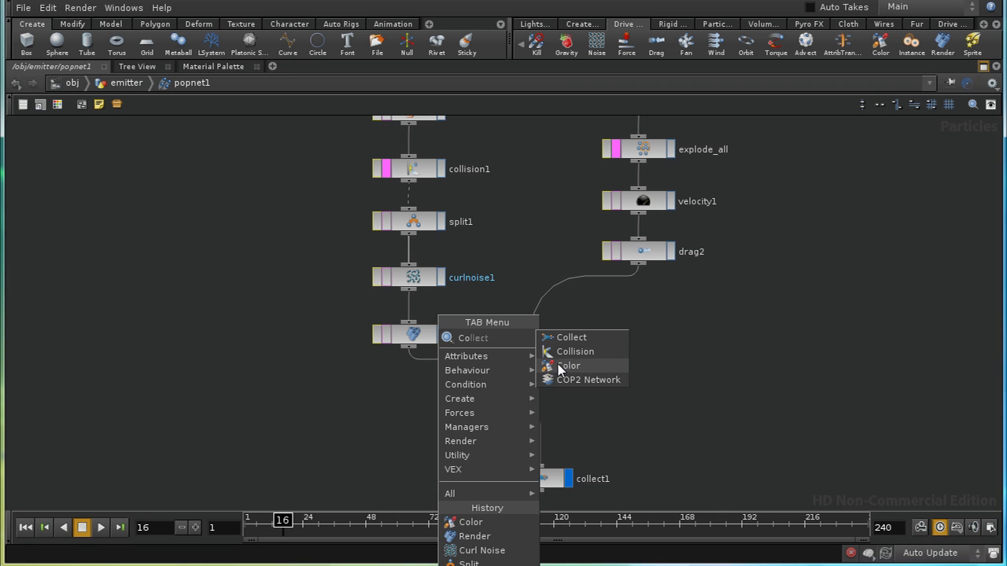
pyautogui.click(563, 365)
pyautogui.click(477, 376)
pyautogui.moveTo(477, 376); pyautogui.dragTo(417, 392)
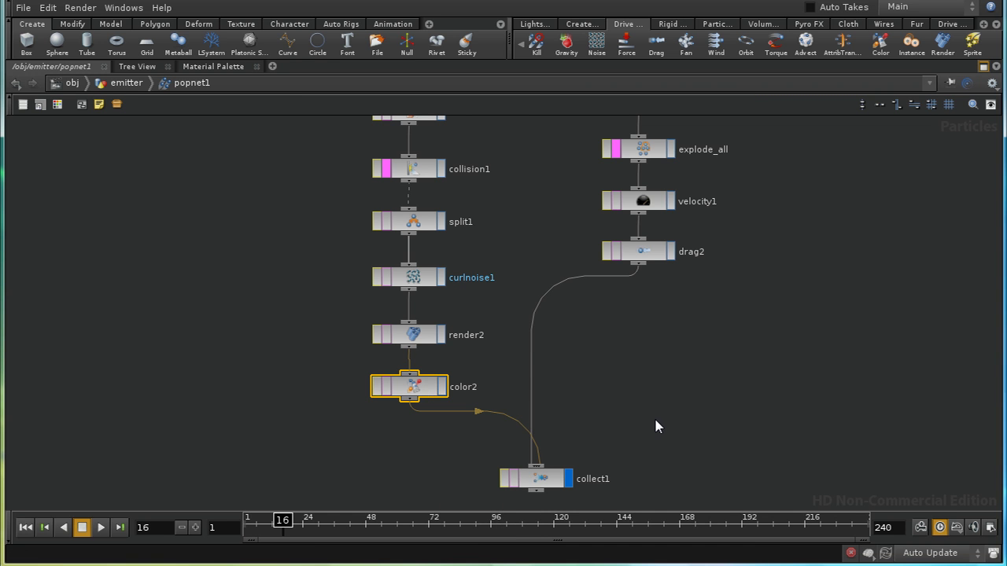
pyautogui.press('p')
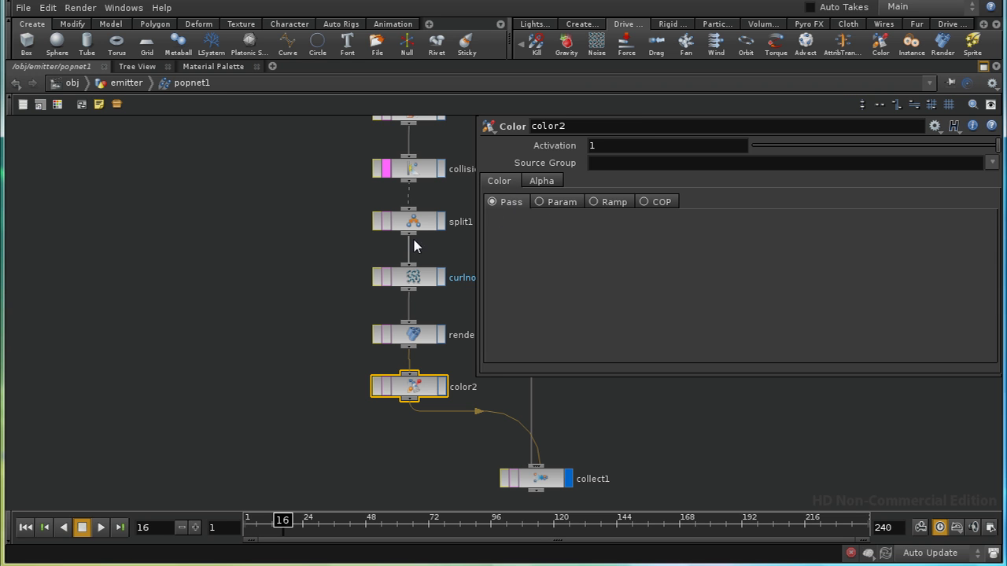
# Check split1's inherited attributes, then reselect color2
pyautogui.moveTo(276, 236); pyautogui.dragTo(265, 391, button='middle')
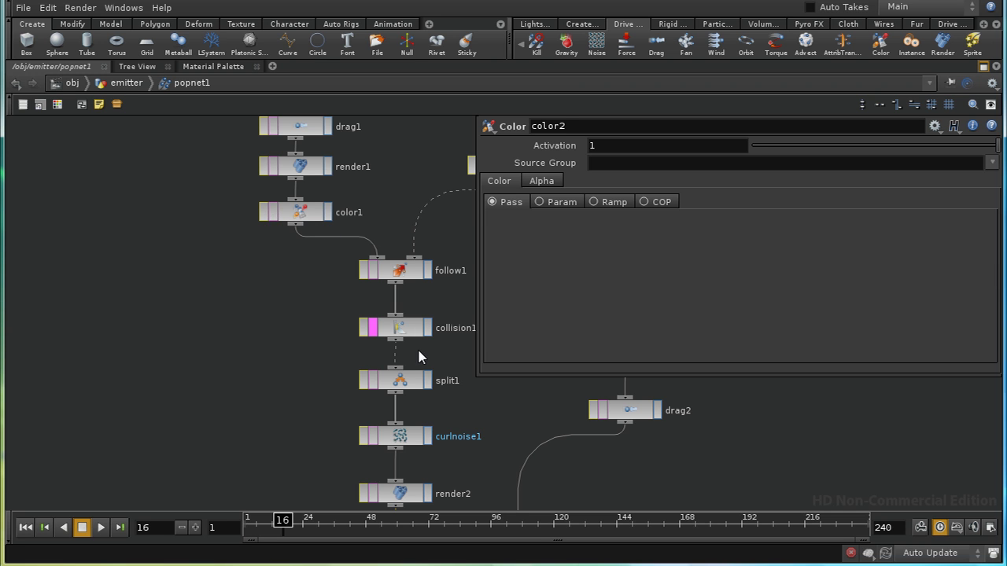
pyautogui.moveTo(467, 395); pyautogui.dragTo(395, 353, button='middle')
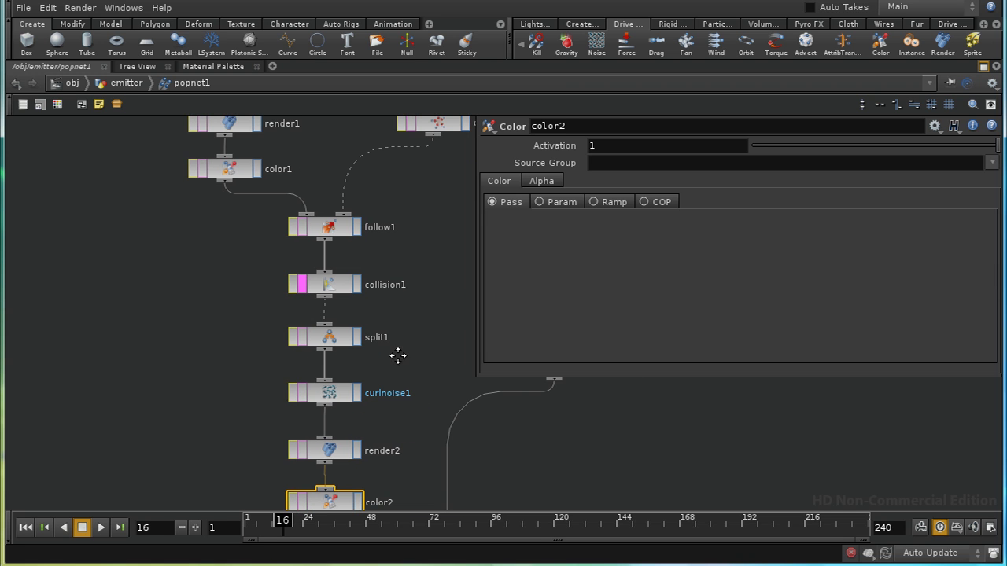
pyautogui.click(328, 338)
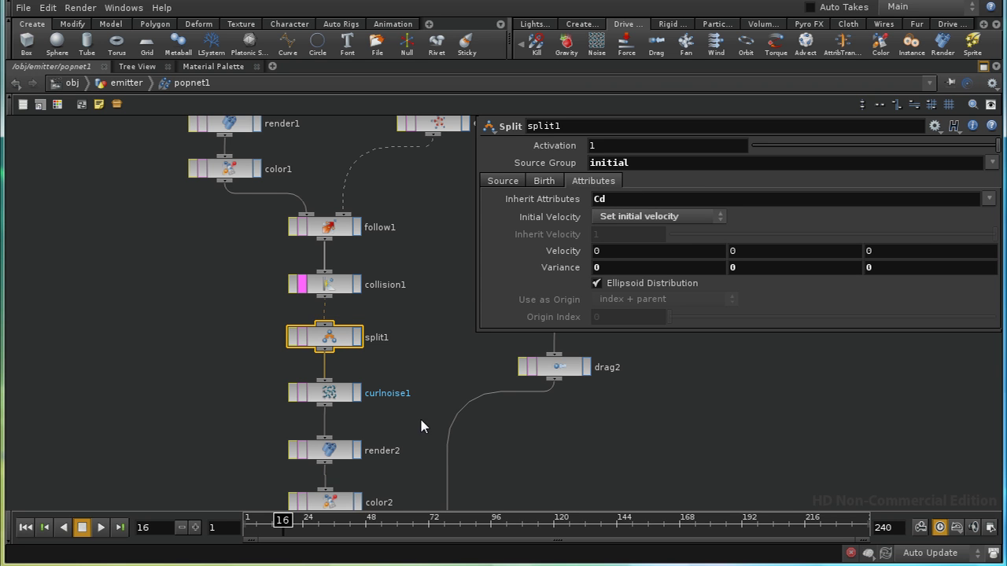
pyautogui.moveTo(419, 416); pyautogui.dragTo(431, 346, button='middle')
pyautogui.click(352, 435)
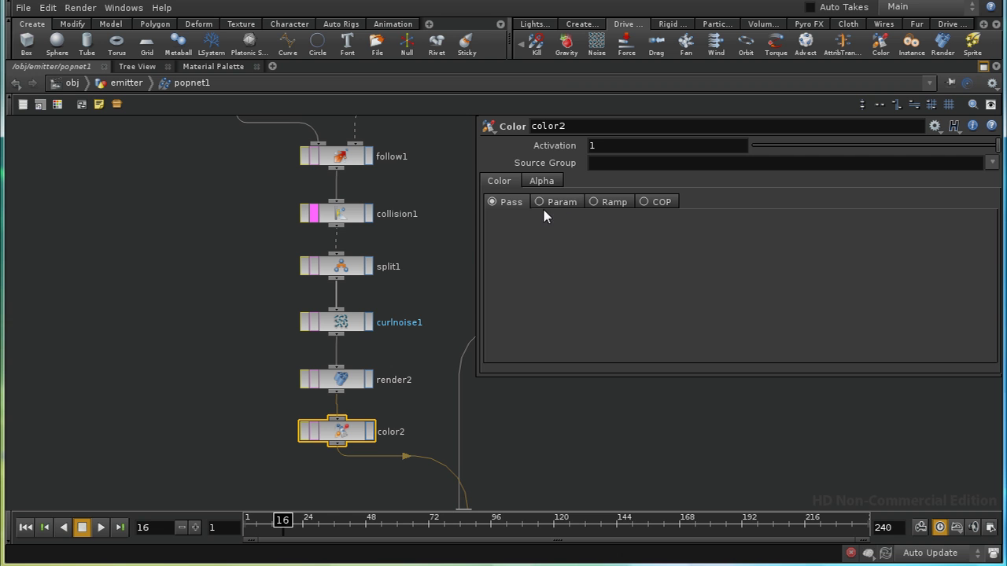
# Set color2's Alpha to Param mode driven by the expression (1 - $LIFE) * 0.1
pyautogui.click(542, 183)
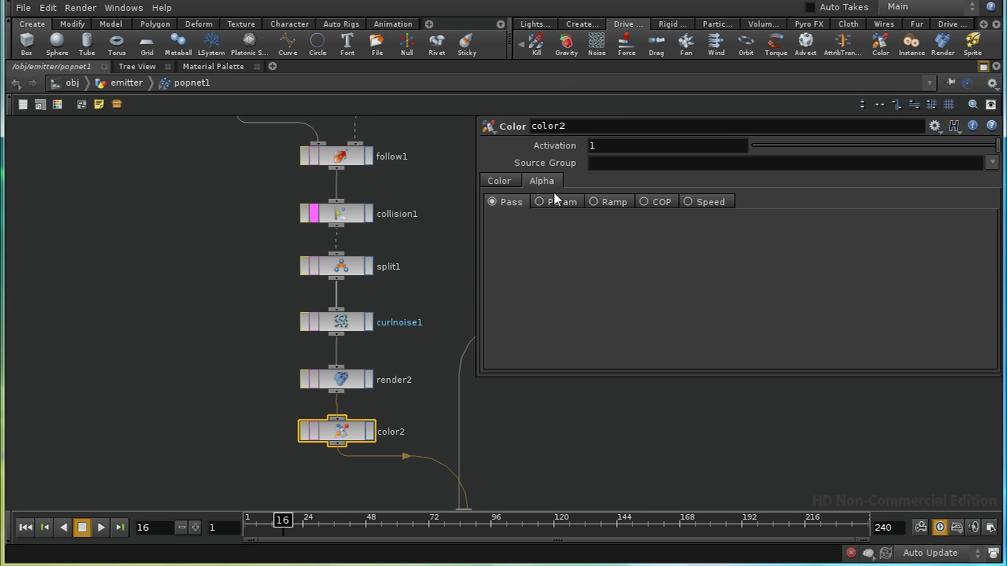
pyautogui.click(562, 203)
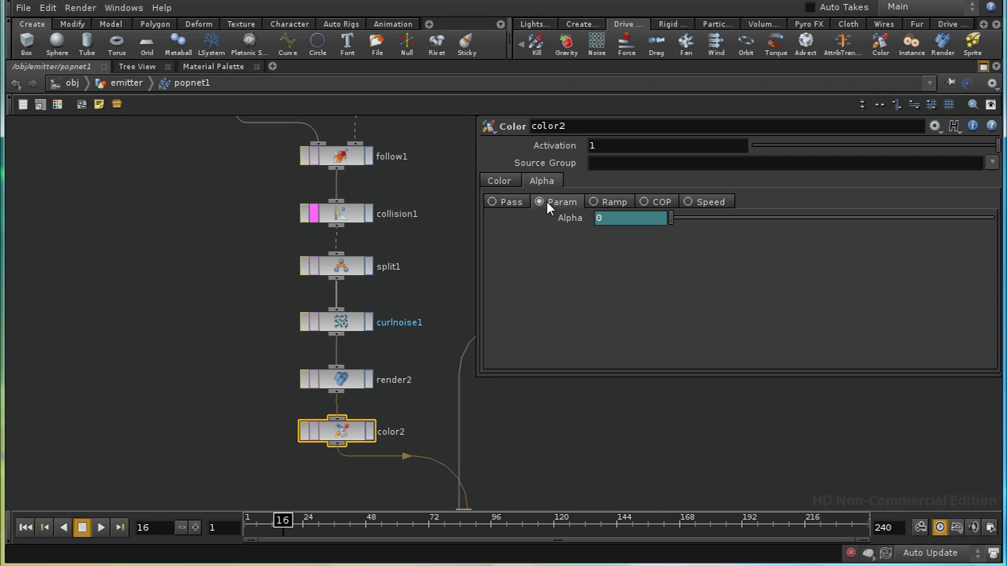
pyautogui.click(617, 218)
pyautogui.write('$CA')
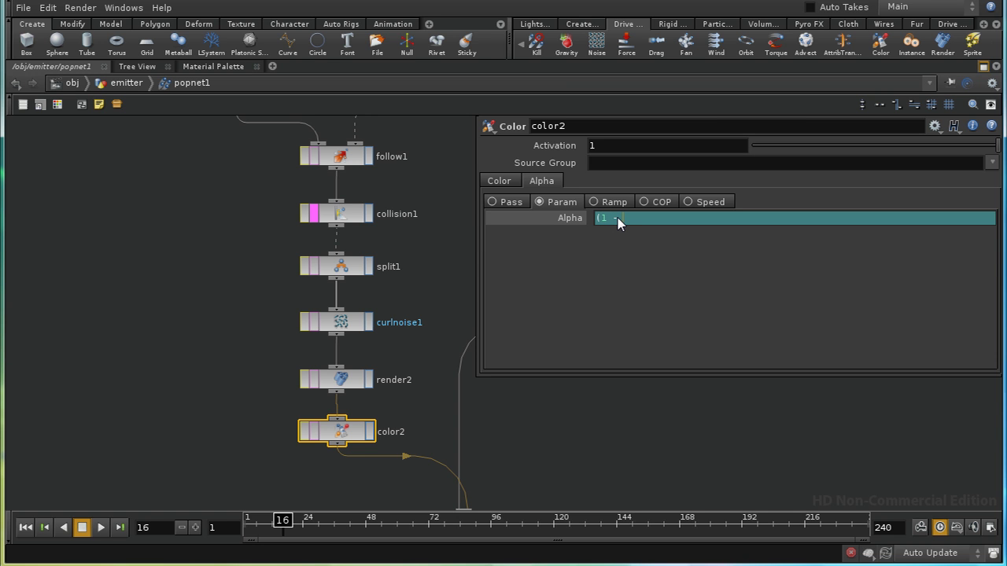
pyautogui.write(') * 0.1')
pyautogui.click(664, 410)
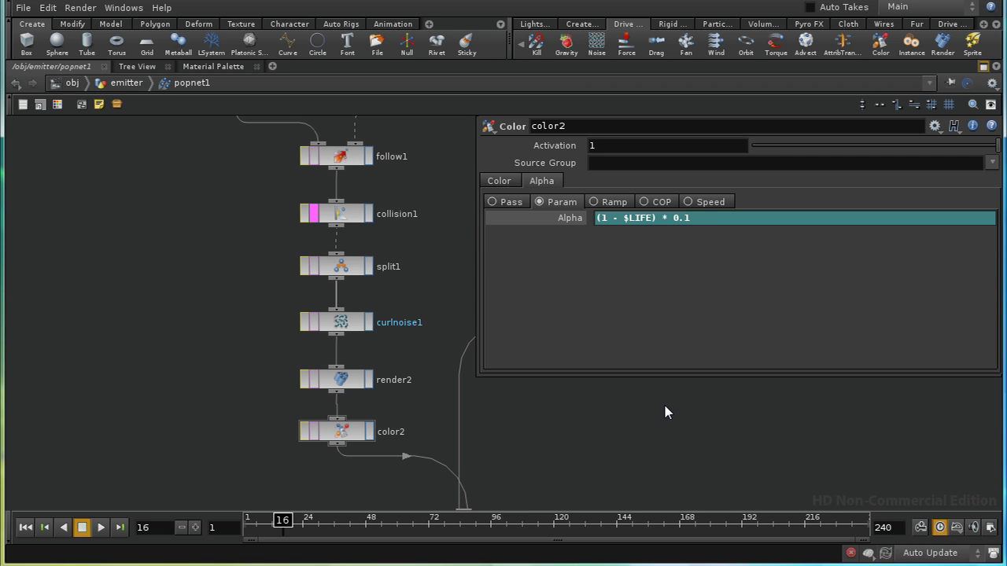
# Move the top nodes, location1 through color1, up and left
pyautogui.press('p')
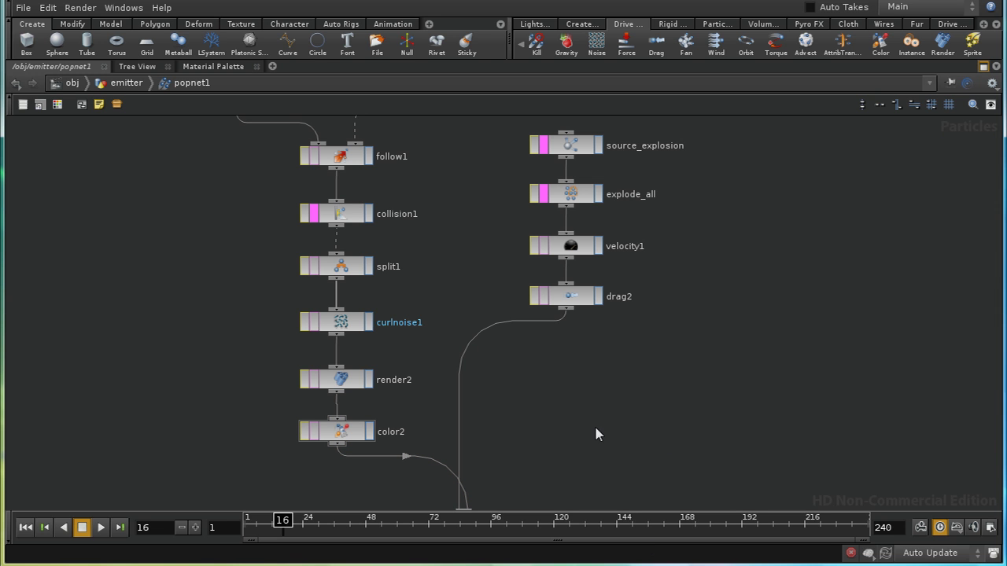
pyautogui.moveTo(587, 409); pyautogui.dragTo(704, 470, button='middle')
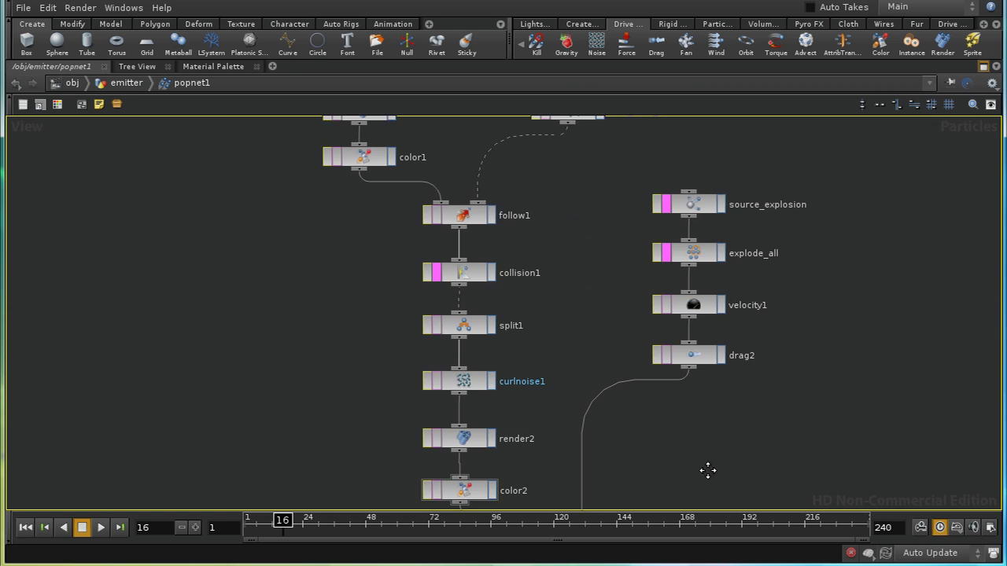
pyautogui.moveTo(605, 333); pyautogui.dragTo(694, 455, button='middle')
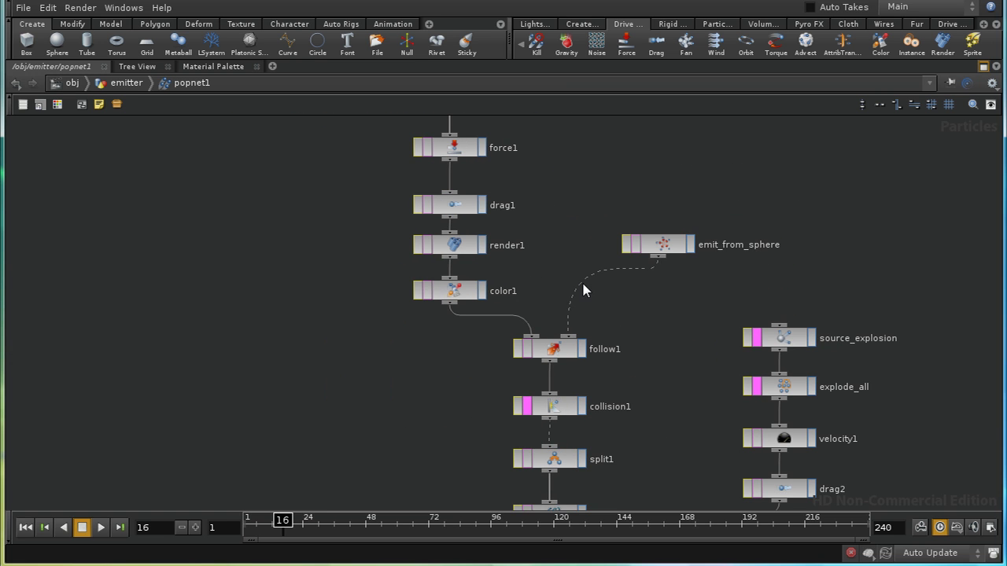
pyautogui.moveTo(581, 280); pyautogui.dragTo(608, 328, button='middle')
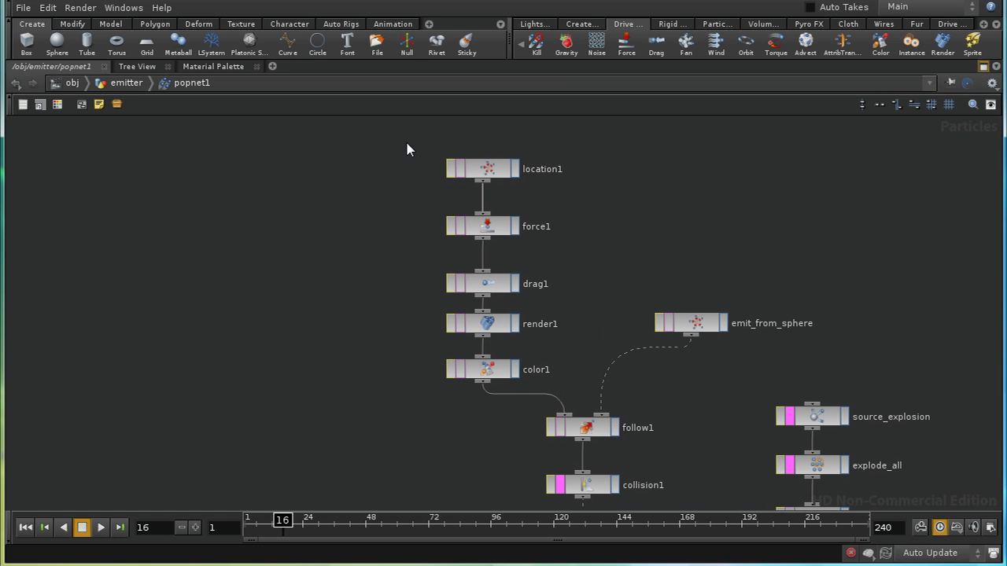
pyautogui.moveTo(407, 142); pyautogui.dragTo(536, 389)
pyautogui.moveTo(497, 359); pyautogui.dragTo(425, 314)
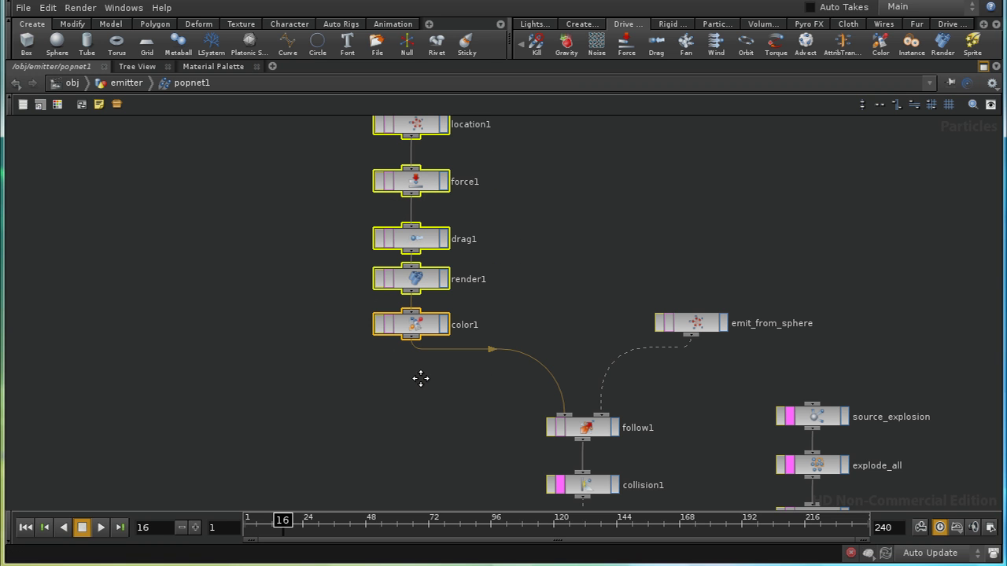
# Insert a Property node, property1, between color1 and follow1
pyautogui.press('Tab')
pyautogui.write('p')
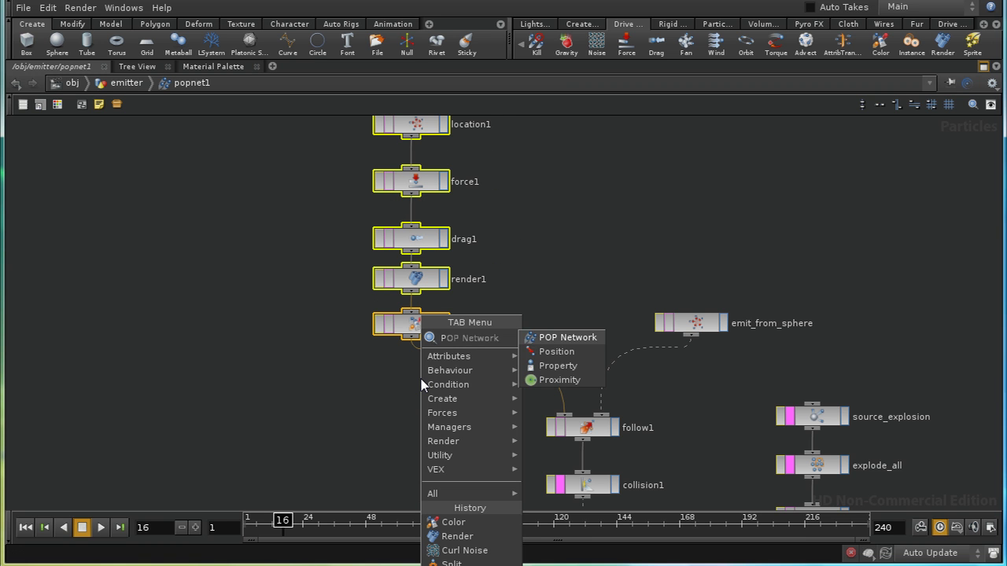
pyautogui.click(547, 351)
pyautogui.click(486, 364)
pyautogui.moveTo(486, 365); pyautogui.dragTo(422, 375)
pyautogui.press('p')
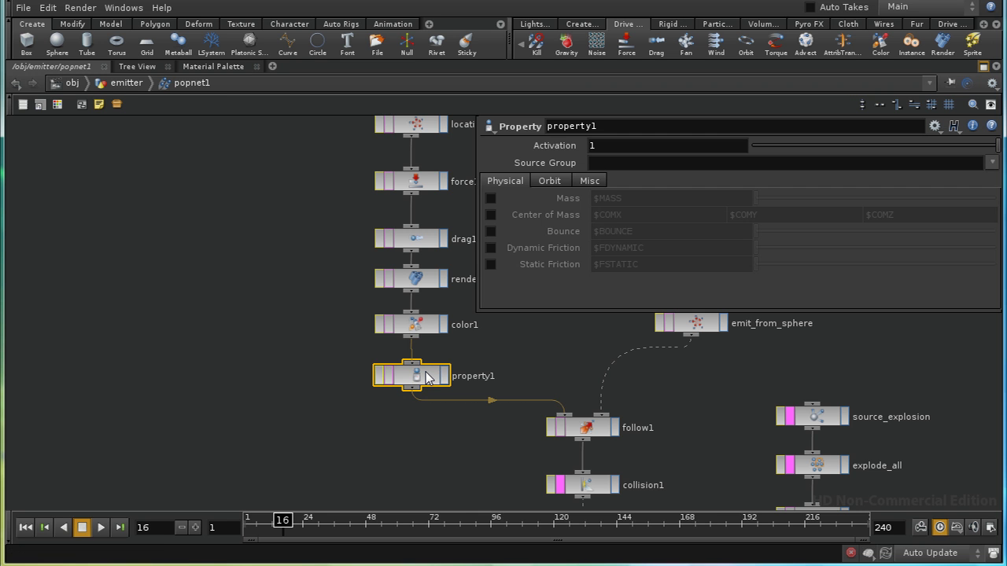
# Enable property1's Uniform Scale and replace $PSCALE with a fixed 0.3
pyautogui.click(598, 183)
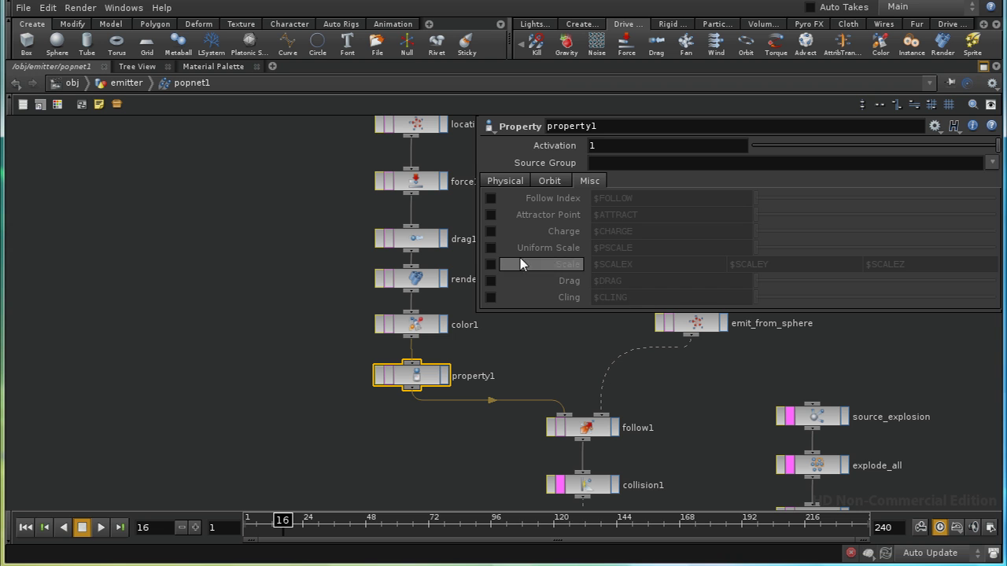
pyautogui.click(490, 247)
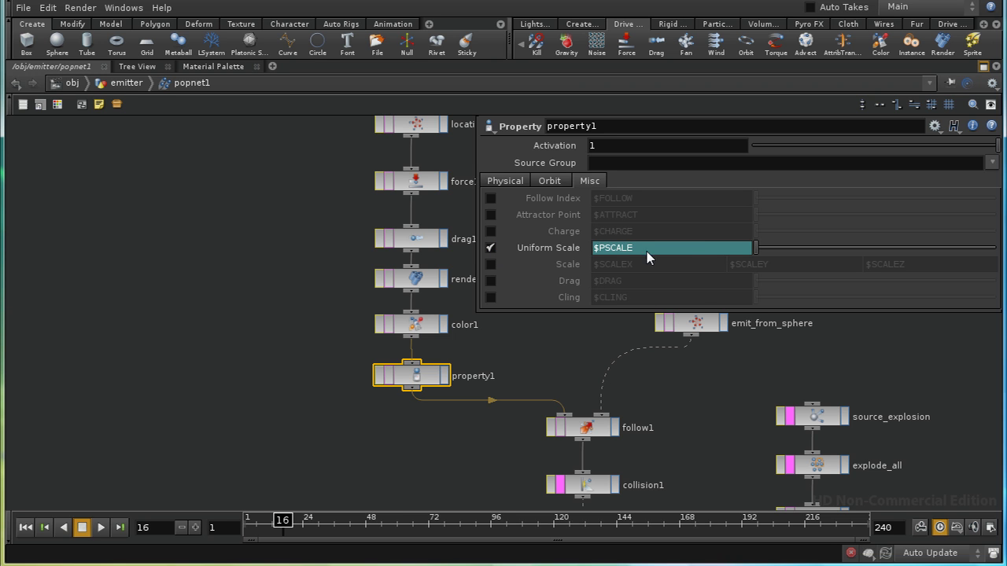
pyautogui.moveTo(646, 253); pyautogui.dragTo(593, 249)
pyautogui.rightClick(572, 249)
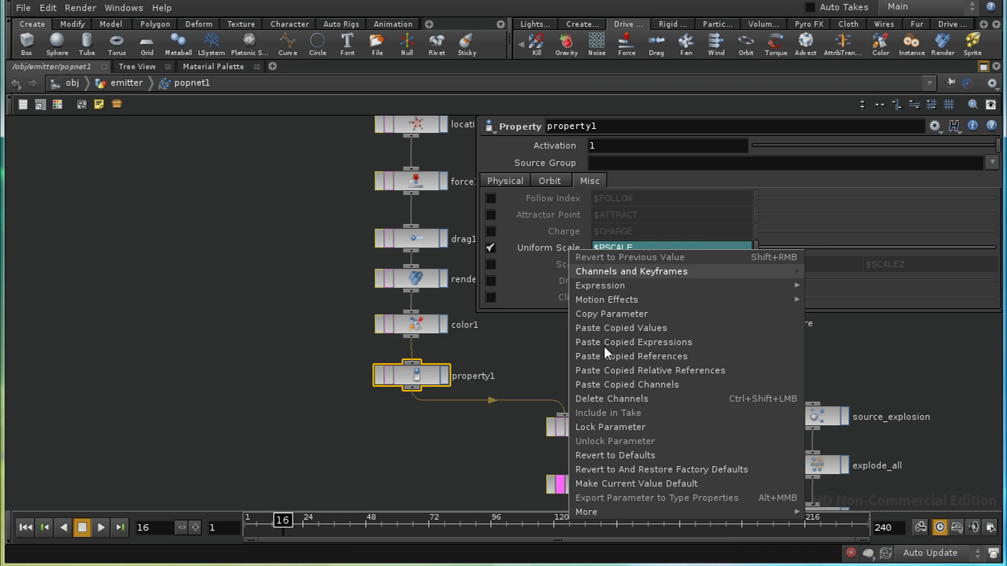
pyautogui.click(618, 399)
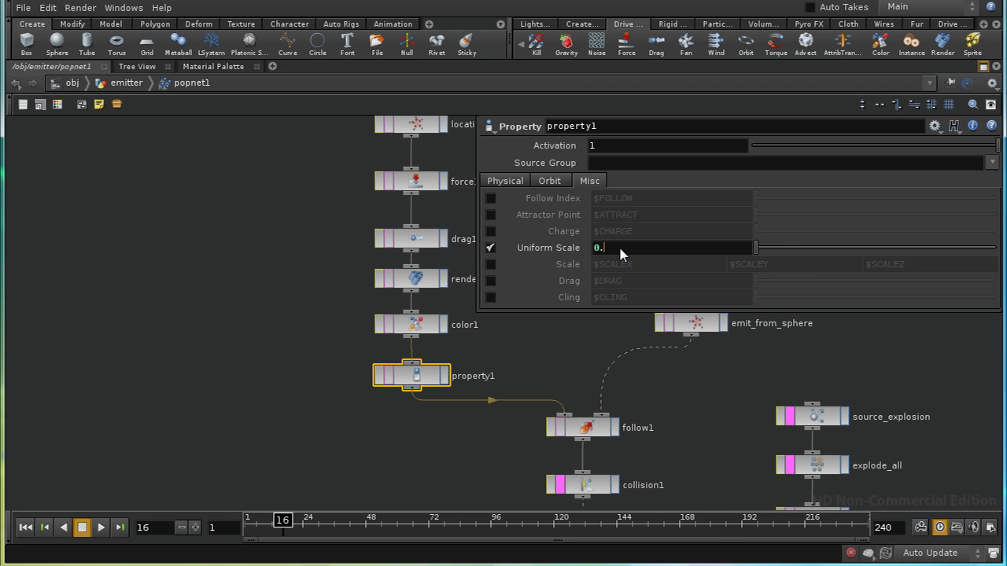
pyautogui.write('3')
pyautogui.press('Return')
pyautogui.moveTo(689, 438); pyautogui.dragTo(478, 305, button='middle')
# Insert a Property node, property2, below color2
pyautogui.press('Tab')
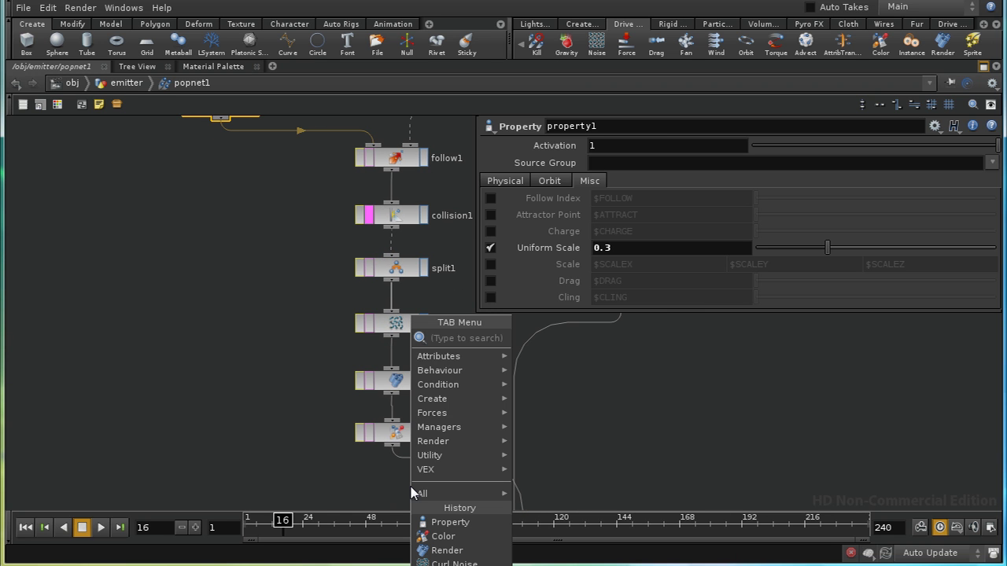
pyautogui.write('pro')
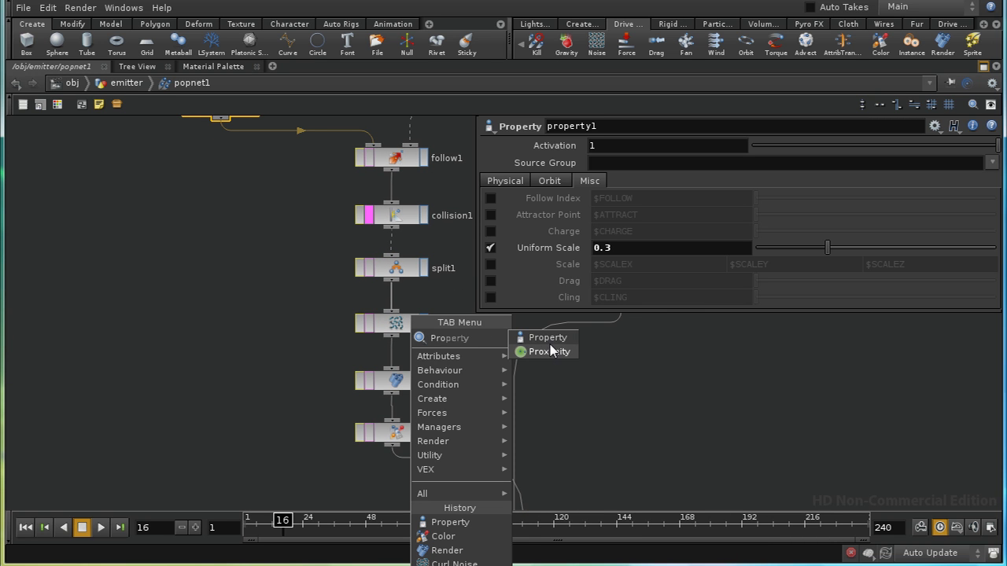
pyautogui.click(528, 338)
pyautogui.click(433, 458)
pyautogui.moveTo(433, 459); pyautogui.dragTo(393, 483)
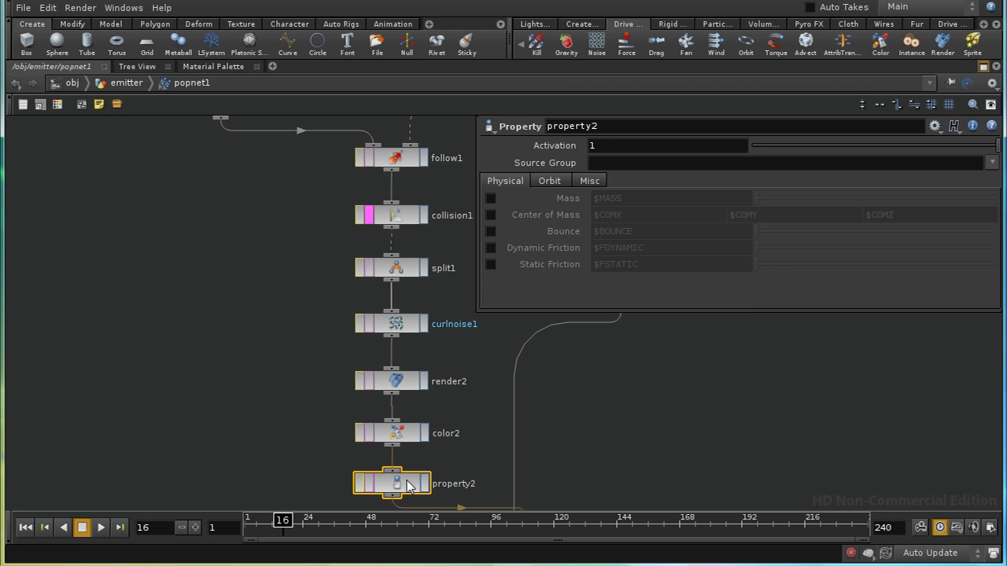
# Enable property2's Uniform Scale with (0.15 + rand($ID) * 0.15) * (1 - $LIFE)
pyautogui.click(603, 183)
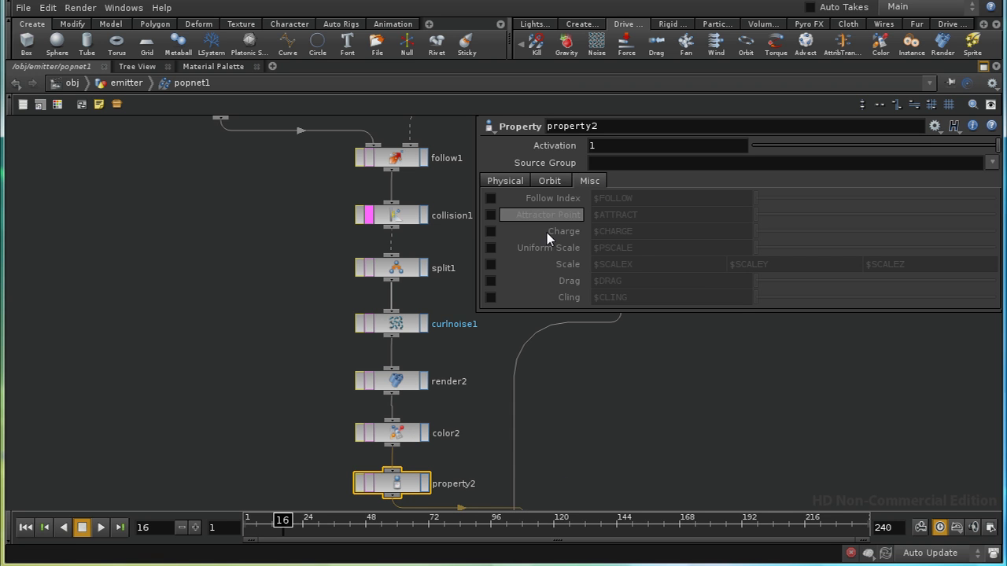
pyautogui.click(496, 247)
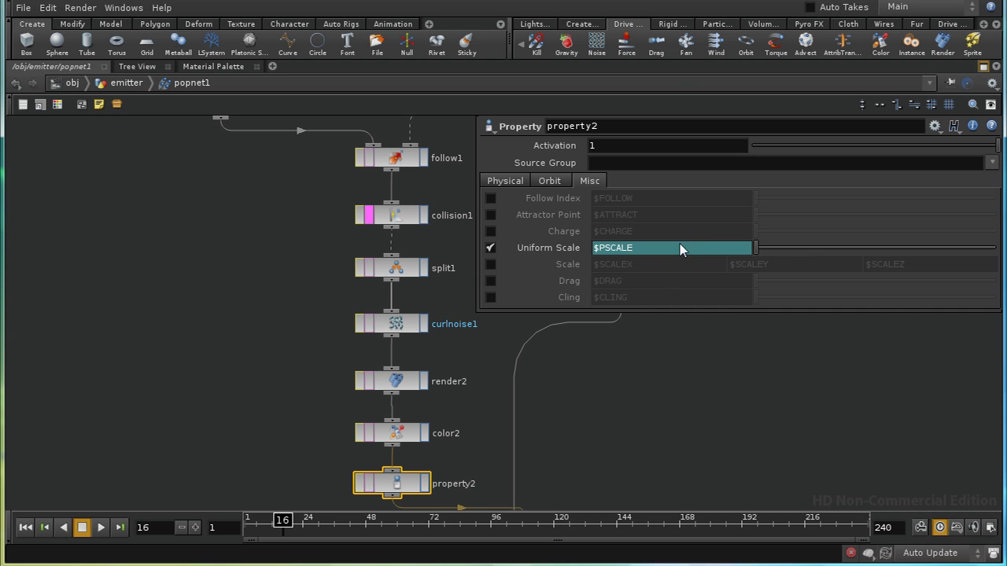
pyautogui.doubleClick(679, 245)
pyautogui.press('BackSpace')
pyautogui.write('(0.15 + rand($ID) * 0.5')
pyautogui.press('BackSpace')
pyautogui.write('15)')
pyautogui.write('* (1 - $LIFE)p')
# Commit the uniform scale expression and move emit_from_sphere higher in the network
pyautogui.press('Tab')
pyautogui.press('Escape')
pyautogui.press('Return')
pyautogui.moveTo(664, 399); pyautogui.dragTo(502, 565, button='middle')
pyautogui.click(338, 210)
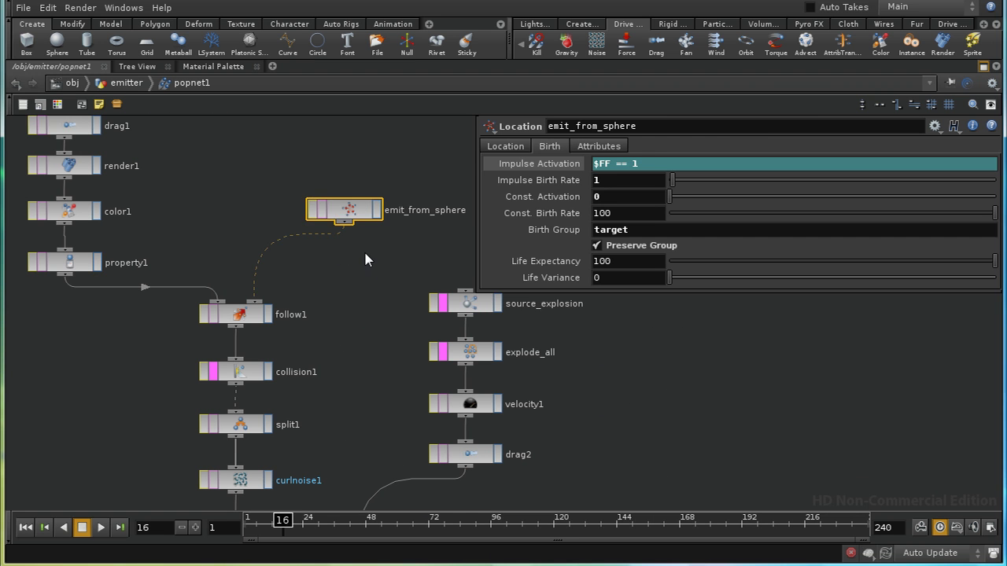
pyautogui.moveTo(366, 259); pyautogui.dragTo(358, 353, button='middle')
pyautogui.moveTo(337, 303); pyautogui.dragTo(346, 254)
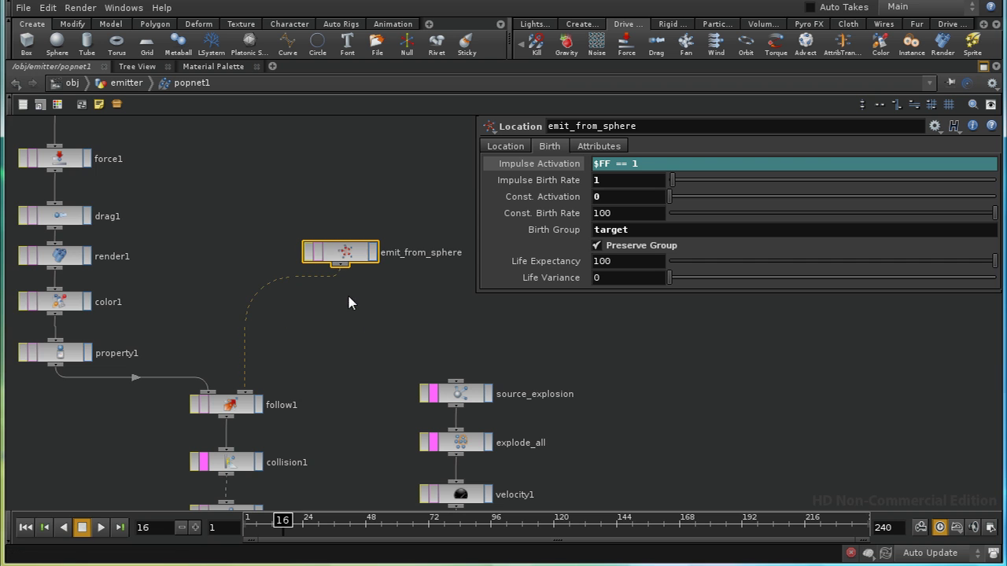
pyautogui.moveTo(355, 322); pyautogui.dragTo(330, 369, button='middle')
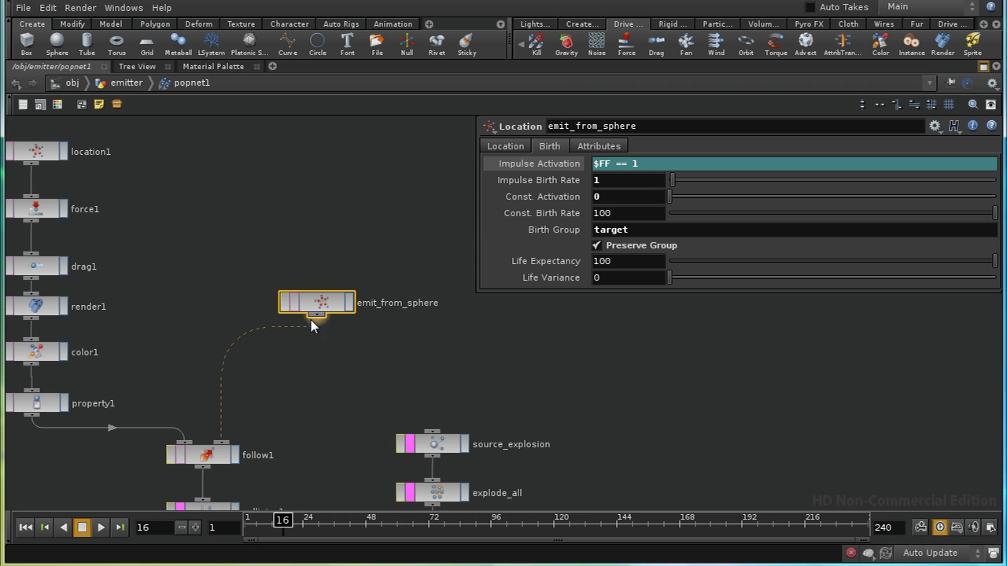
# Add color3 below emit_from_sphere with Alpha set to Param and its $CA channel deleted, leaving 0
pyautogui.press('Tab')
pyautogui.write('co')
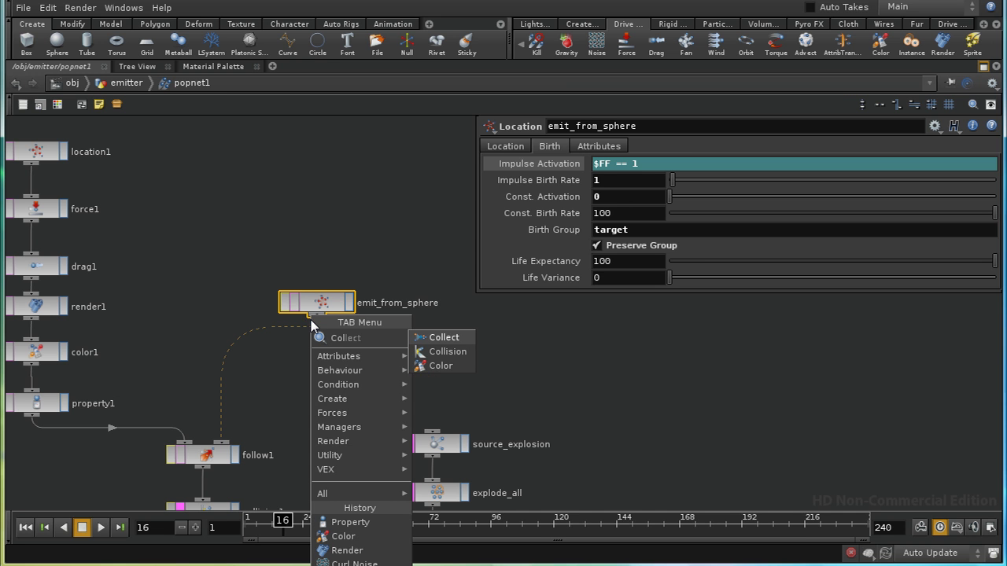
pyautogui.click(437, 366)
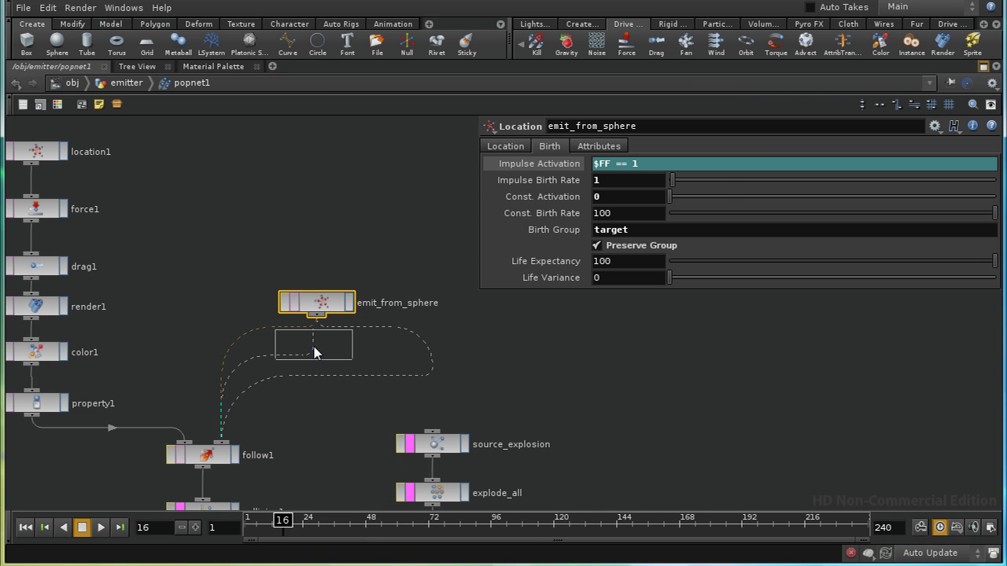
pyautogui.click(314, 350)
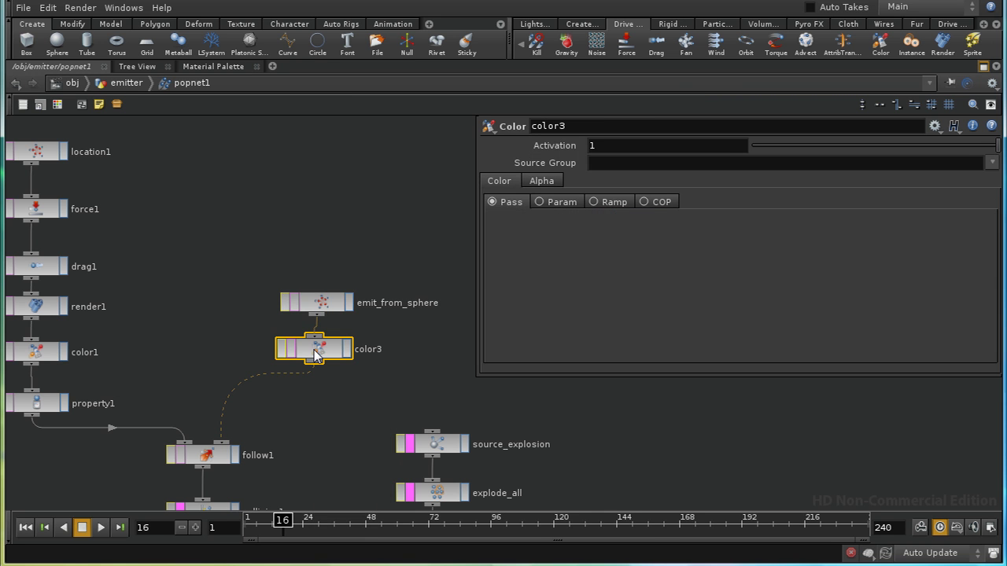
pyautogui.click(543, 182)
pyautogui.click(560, 203)
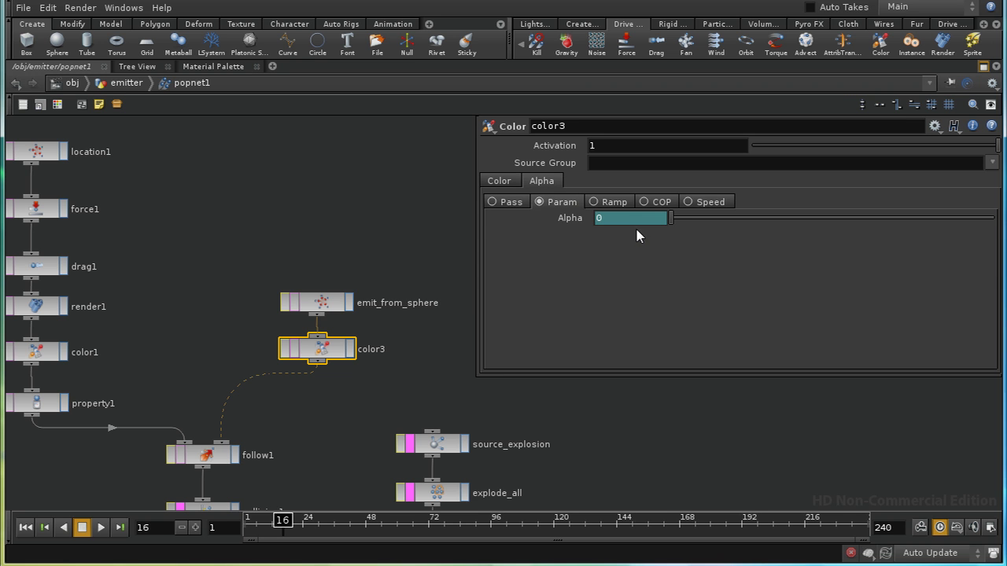
pyautogui.rightClick(581, 226)
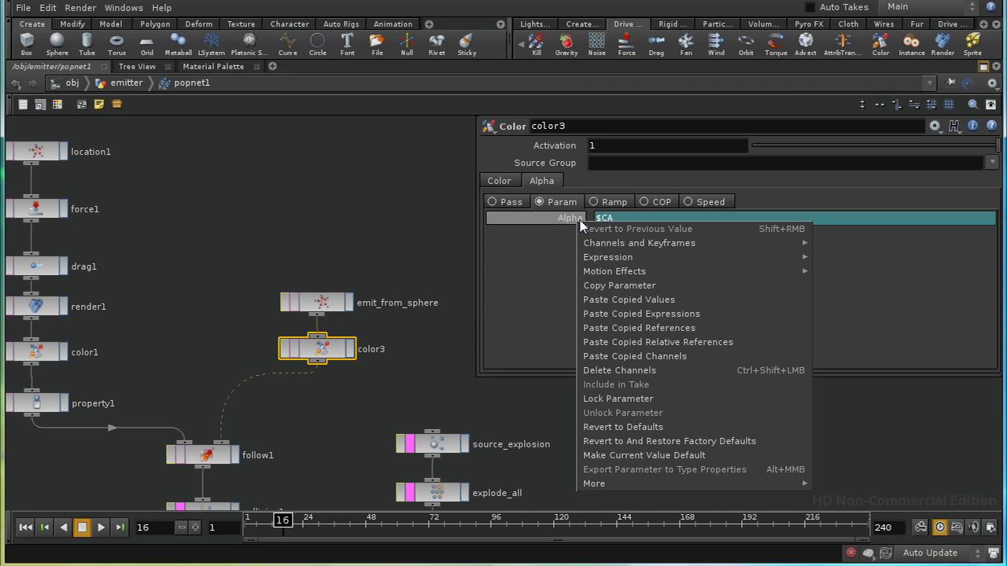
pyautogui.click(638, 372)
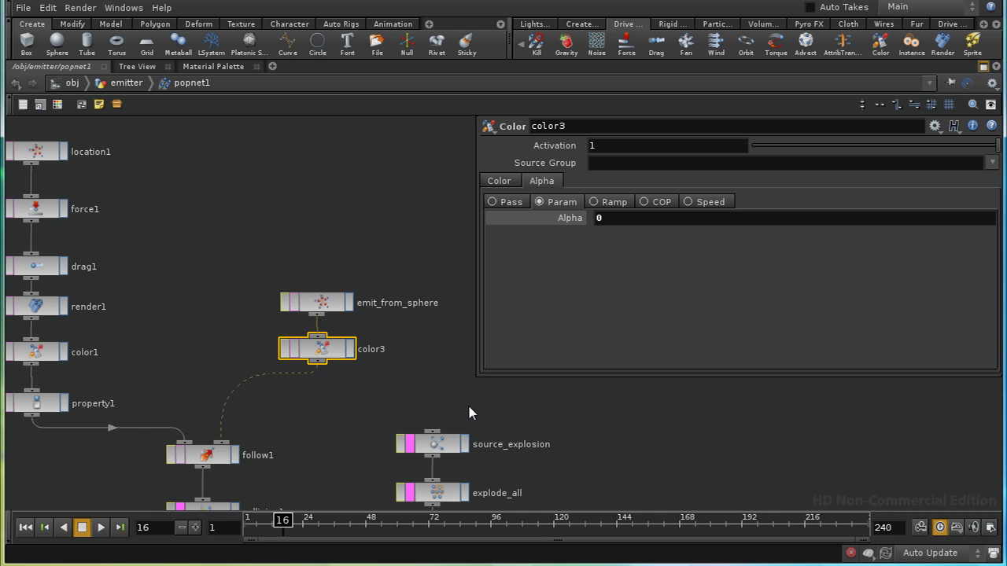
# Close the floating color3 parameter panel and restore the full multi-pane layout
pyautogui.moveTo(306, 447); pyautogui.dragTo(254, 420, button='middle')
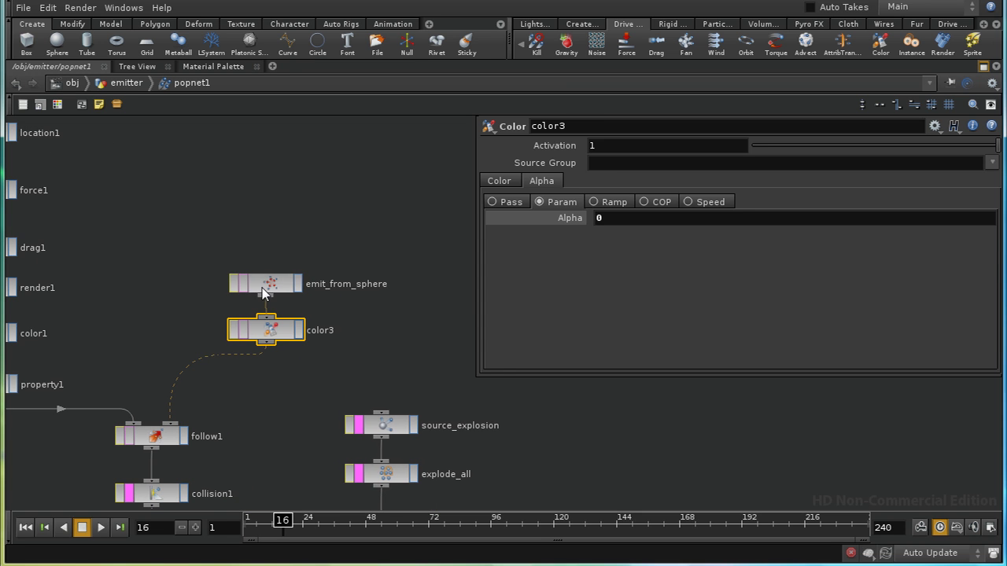
pyautogui.moveTo(272, 435); pyautogui.dragTo(267, 288, button='middle')
pyautogui.moveTo(283, 404); pyautogui.dragTo(267, 272, button='middle')
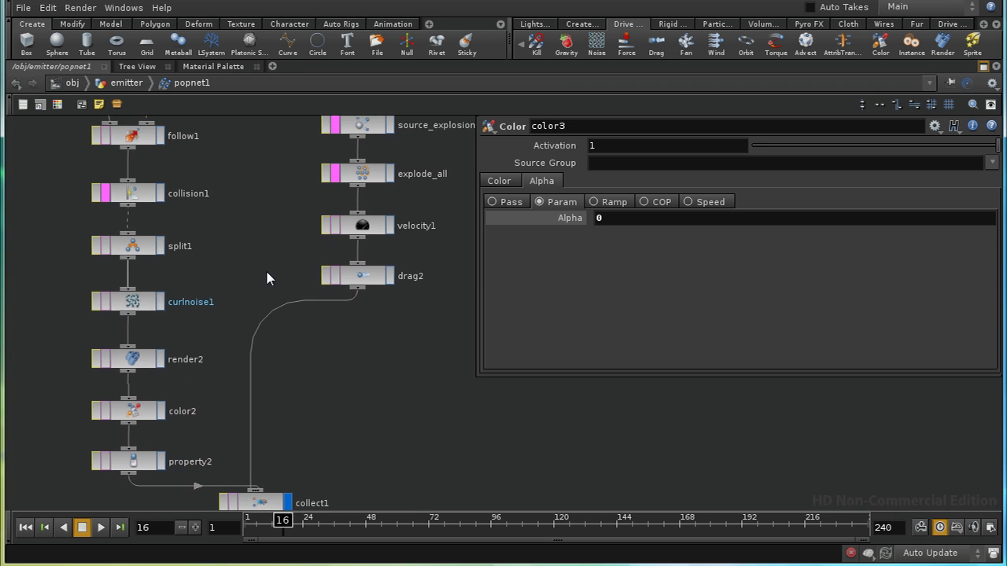
pyautogui.moveTo(325, 424); pyautogui.dragTo(303, 415, button='middle')
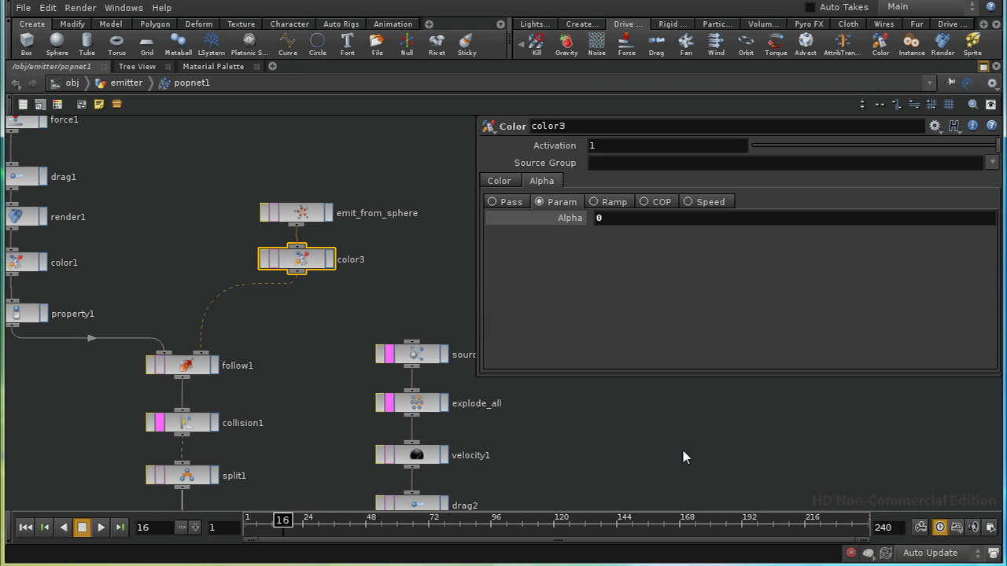
pyautogui.press('p')
pyautogui.moveTo(651, 400); pyautogui.dragTo(798, 420, button='middle')
pyautogui.moveTo(741, 319); pyautogui.dragTo(746, 417, button='middle')
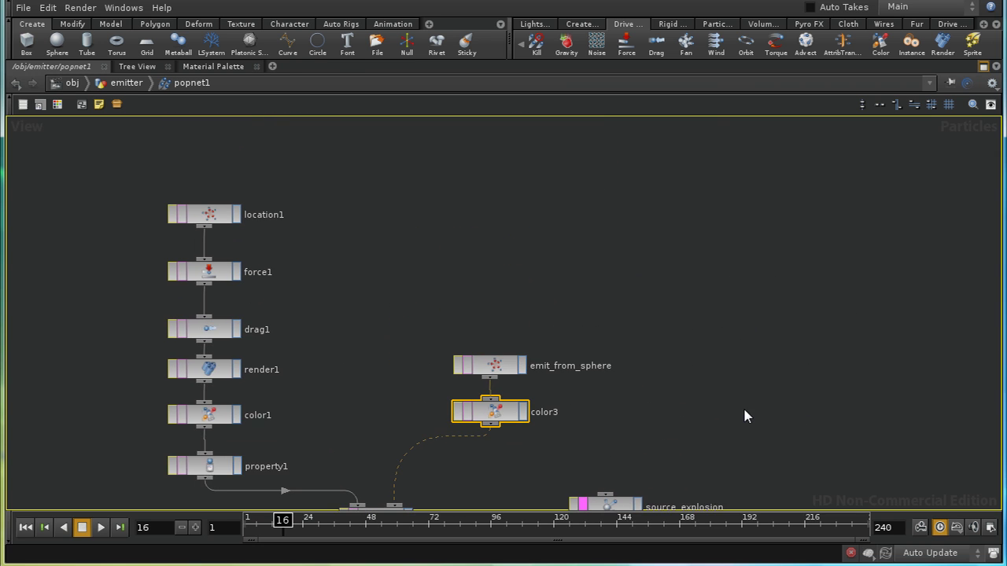
pyautogui.moveTo(718, 480); pyautogui.dragTo(708, 213, button='middle')
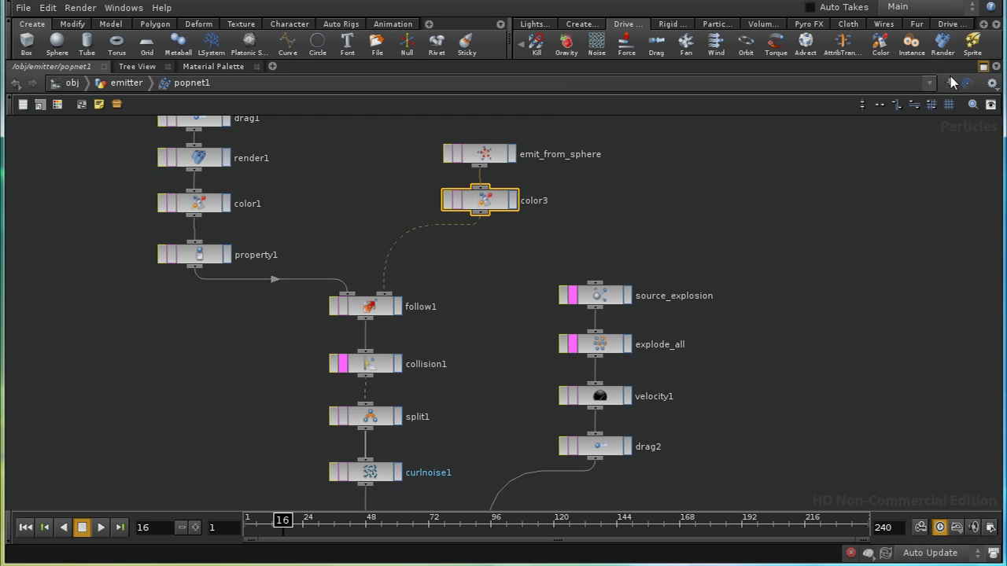
pyautogui.click(983, 66)
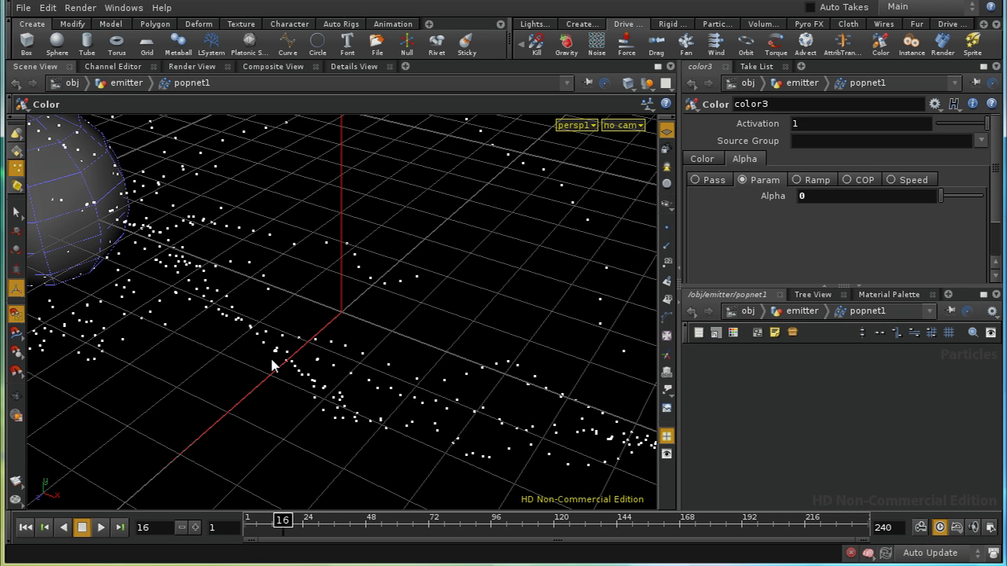
# Rewind to frame 1 and run the particle simulation up to frame 24
pyautogui.click(26, 527)
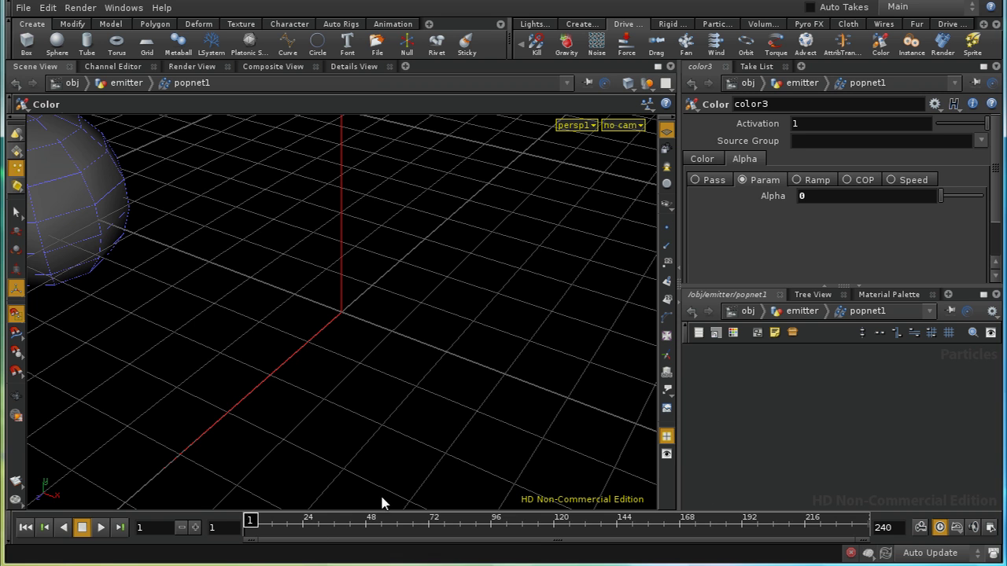
pyautogui.click(815, 437)
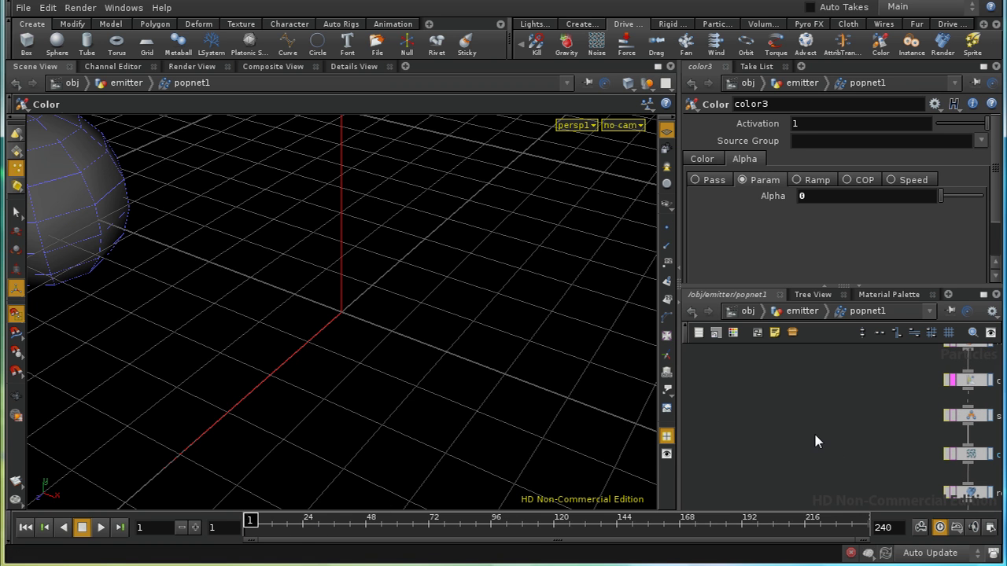
pyautogui.moveTo(248, 527); pyautogui.dragTo(309, 529)
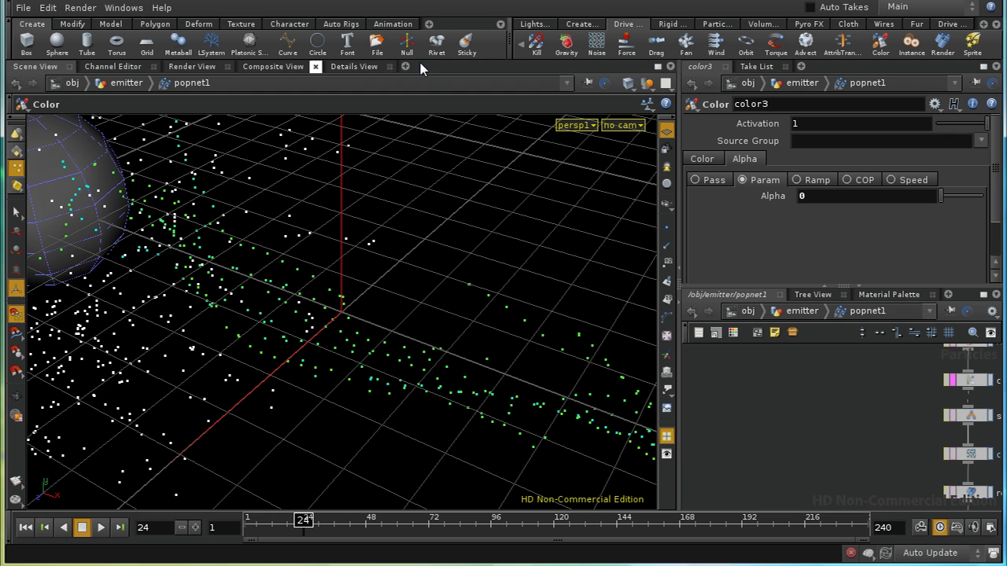
# Create a Mantra render node, mantra1, from the Render menu
pyautogui.click(81, 8)
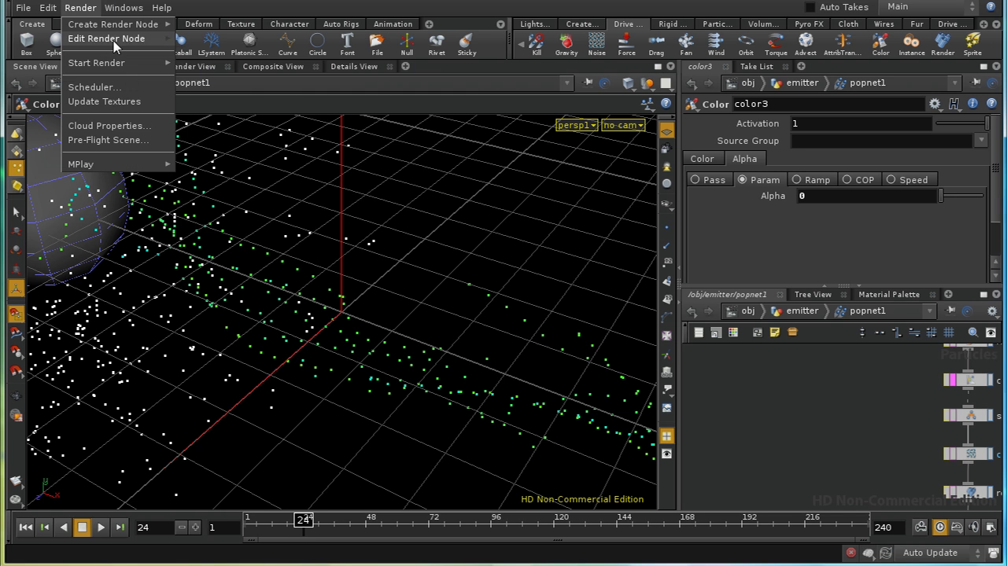
pyautogui.moveTo(139, 69)
pyautogui.moveTo(118, 24)
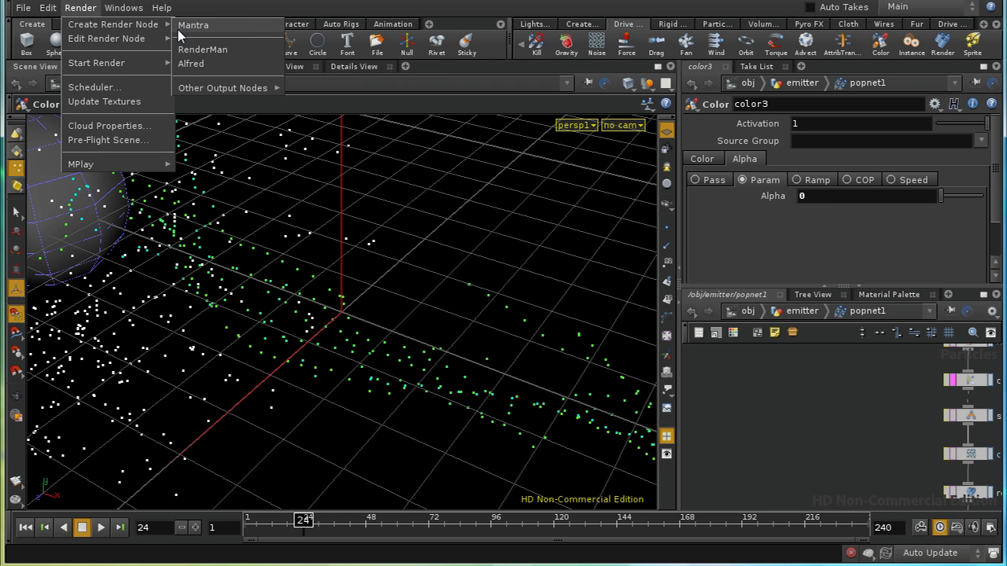
pyautogui.click(193, 24)
pyautogui.click(81, 8)
pyautogui.moveTo(142, 69)
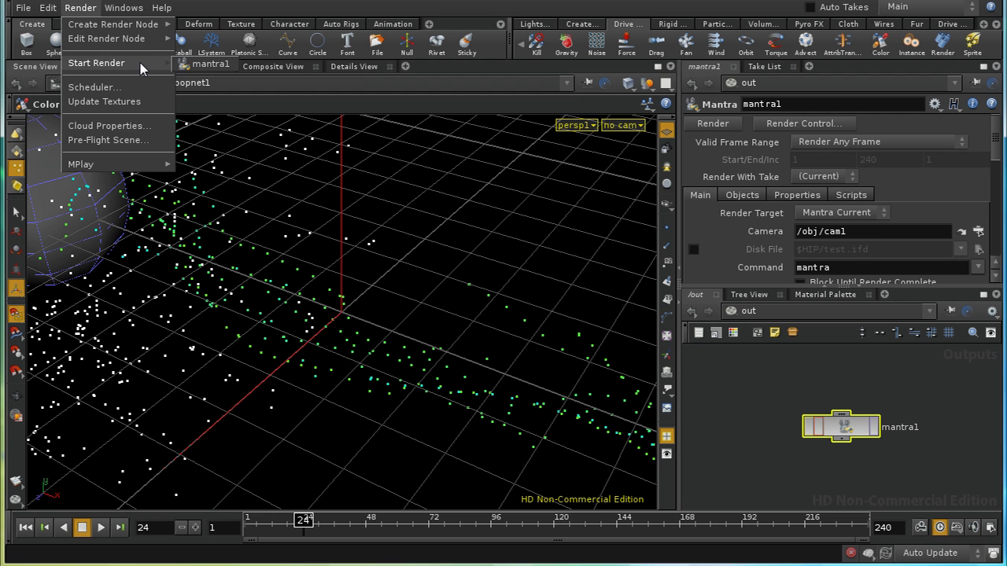
# Look through cam1 with the camera locked to the view and dolly closer to the particles
pyautogui.click(613, 128)
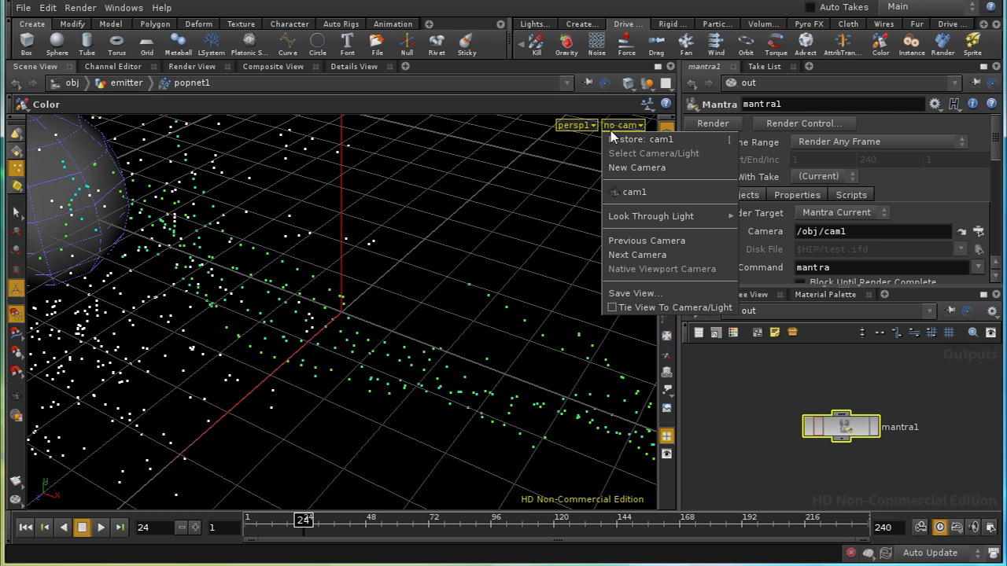
pyautogui.click(627, 192)
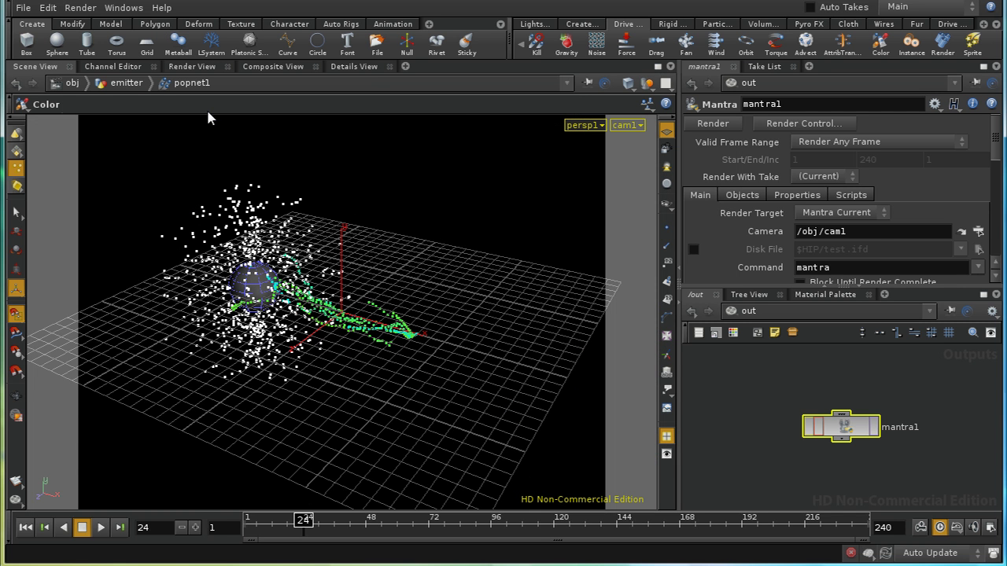
pyautogui.click(666, 148)
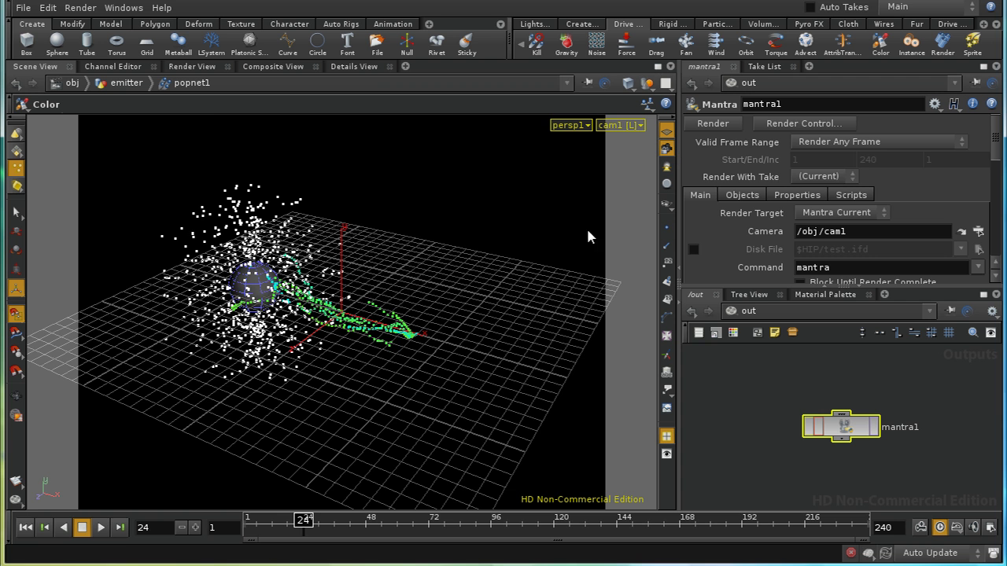
pyautogui.press('Escape')
pyautogui.moveTo(586, 226); pyautogui.dragTo(498, 357)
pyautogui.moveTo(499, 358); pyautogui.dragTo(472, 232, button='right')
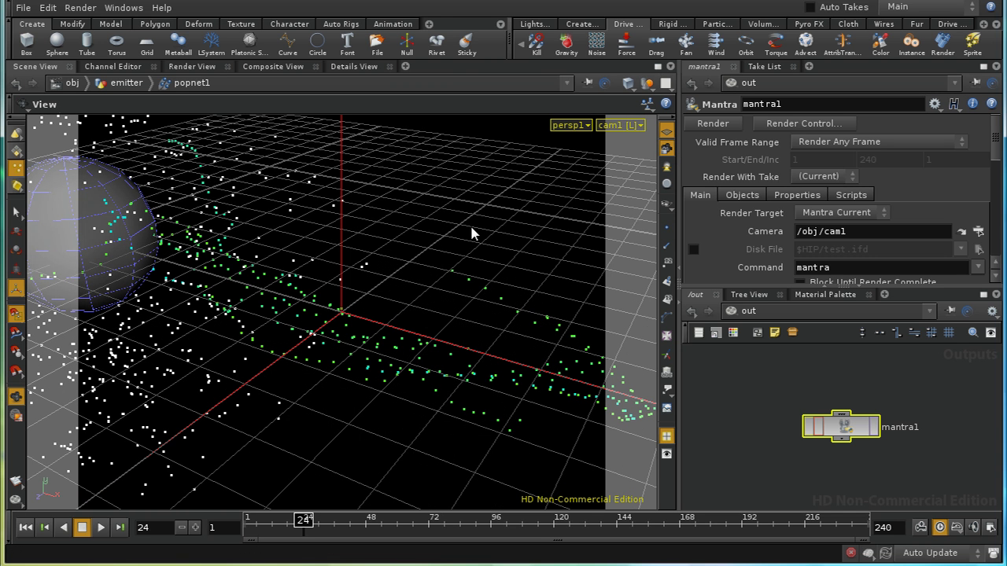
pyautogui.click(78, 8)
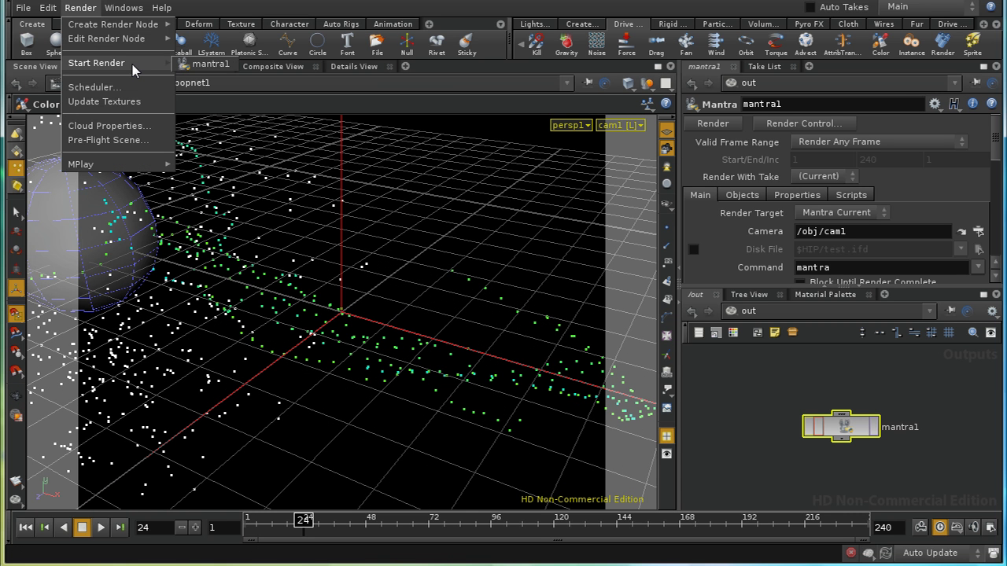
# Render frame 24 with mantra1 in MPlay, then pan back to the popnet1 particle nodes
pyautogui.click(208, 64)
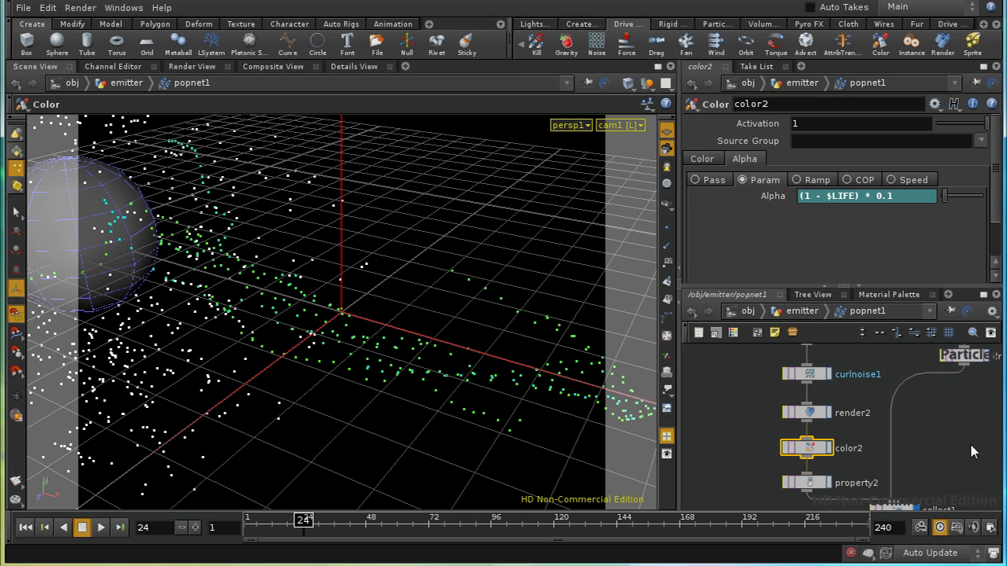
pyautogui.moveTo(972, 451); pyautogui.dragTo(937, 416, button='middle')
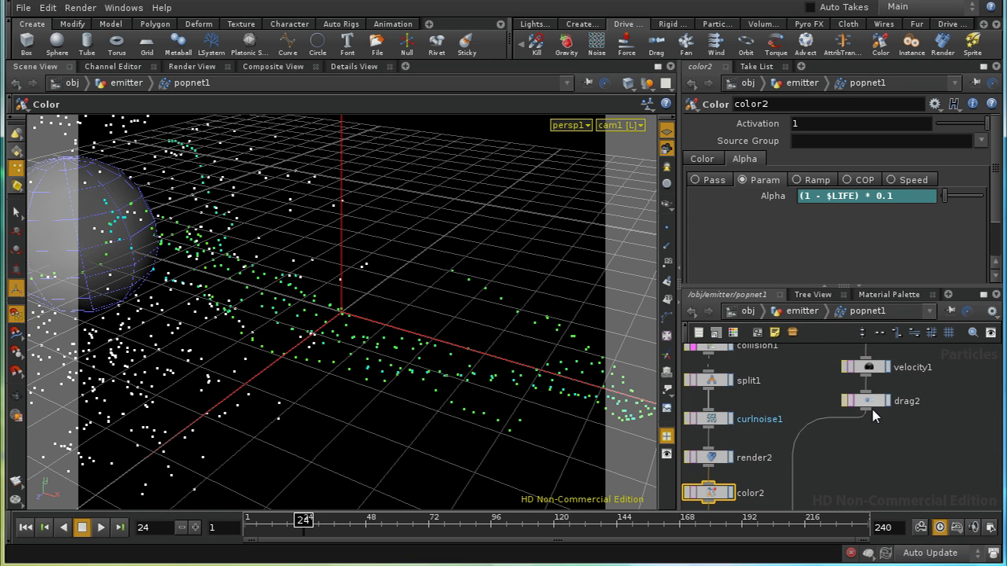
# Add a color4 node under drag2 and set its colour mode to Ramp
pyautogui.press('Tab')
pyautogui.write('Color')
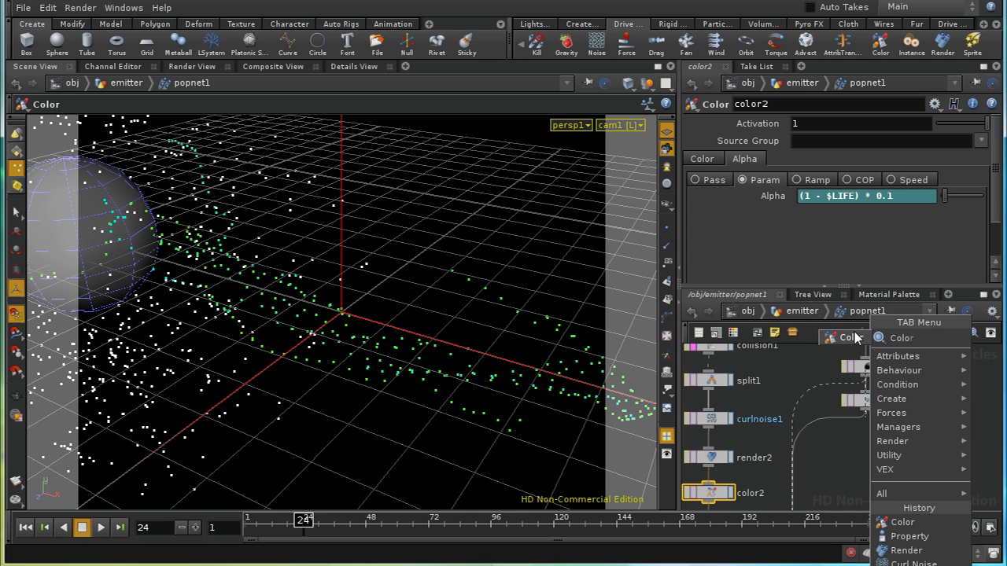
pyautogui.press('Return')
pyautogui.click(868, 448)
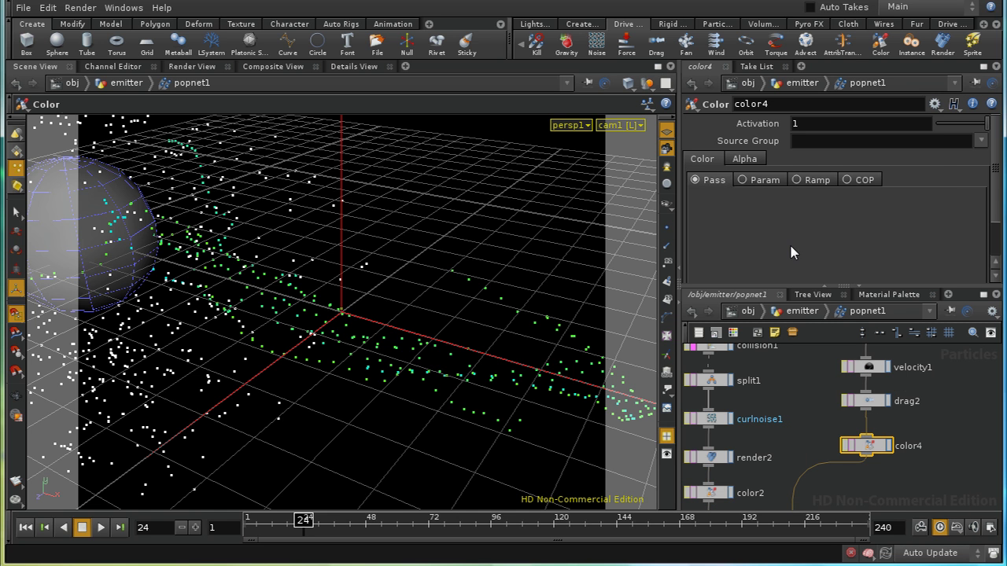
pyautogui.click(804, 181)
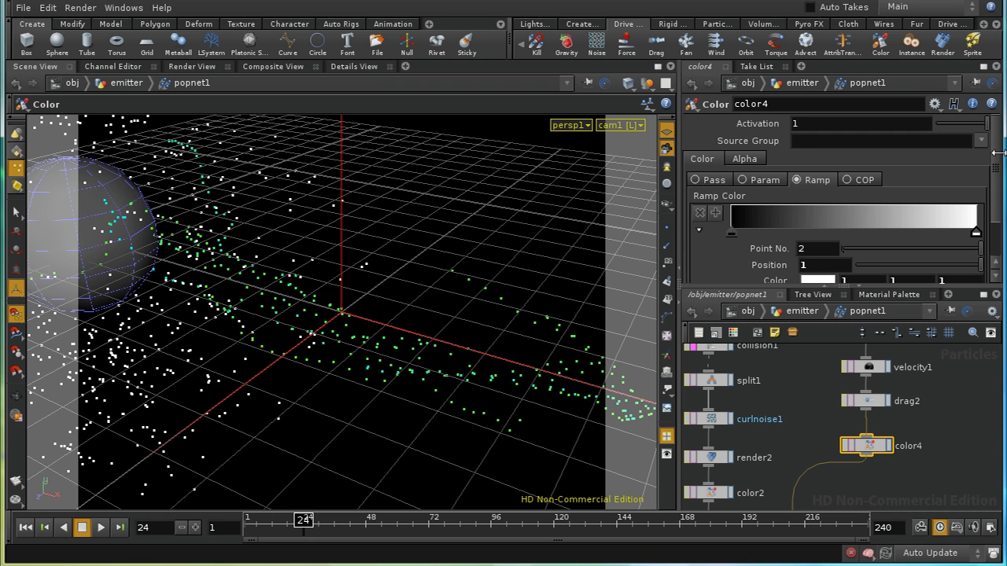
pyautogui.scroll(-2, 995, 154)
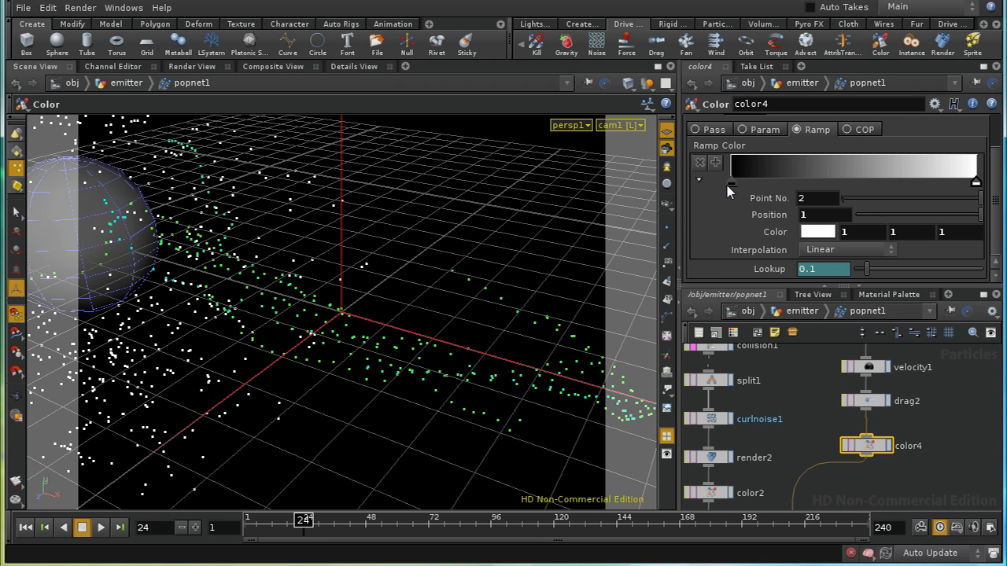
# Make the colour ramp's end point red and its start point yellow
pyautogui.click(805, 233)
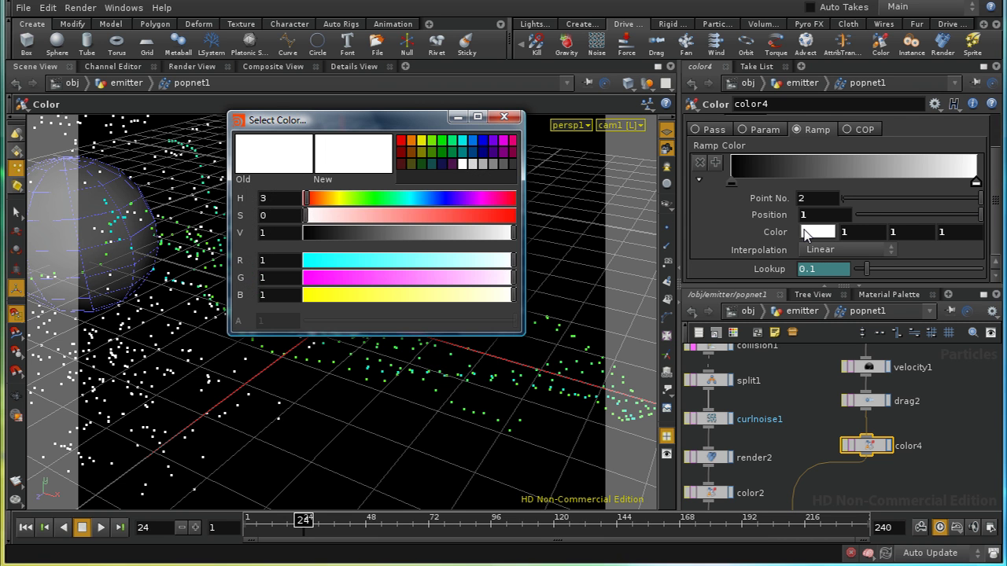
pyautogui.click(421, 141)
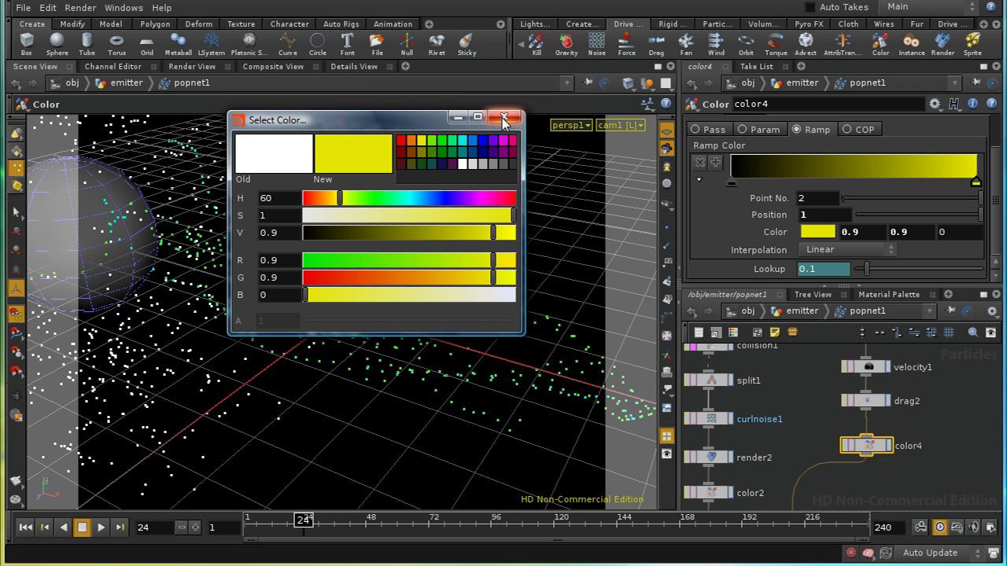
pyautogui.click(405, 140)
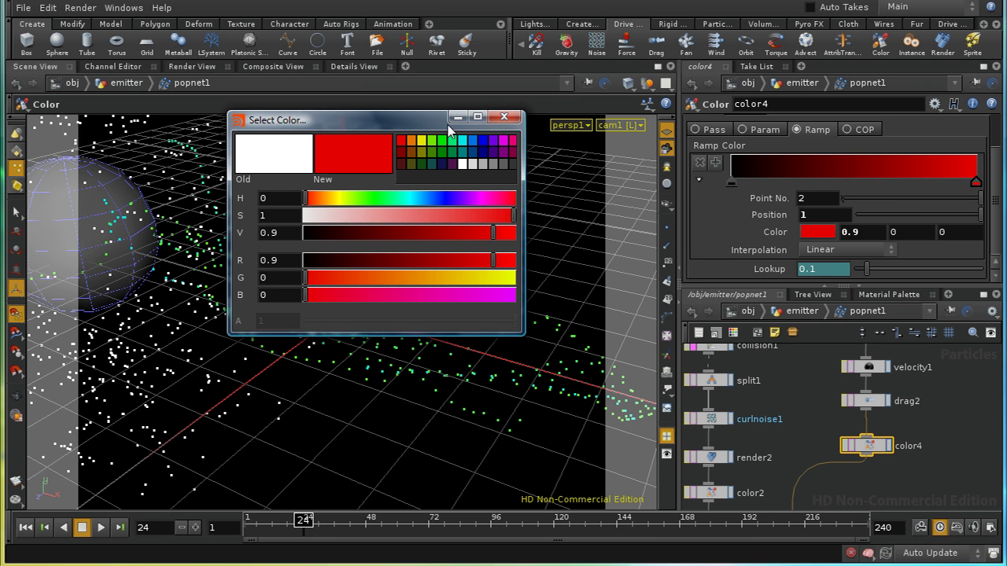
pyautogui.click(731, 183)
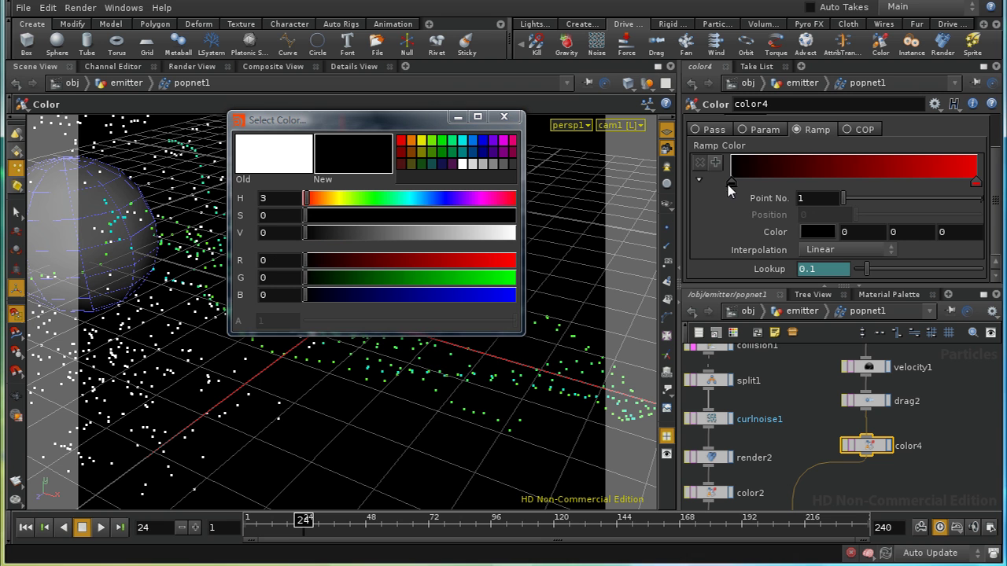
pyautogui.click(422, 141)
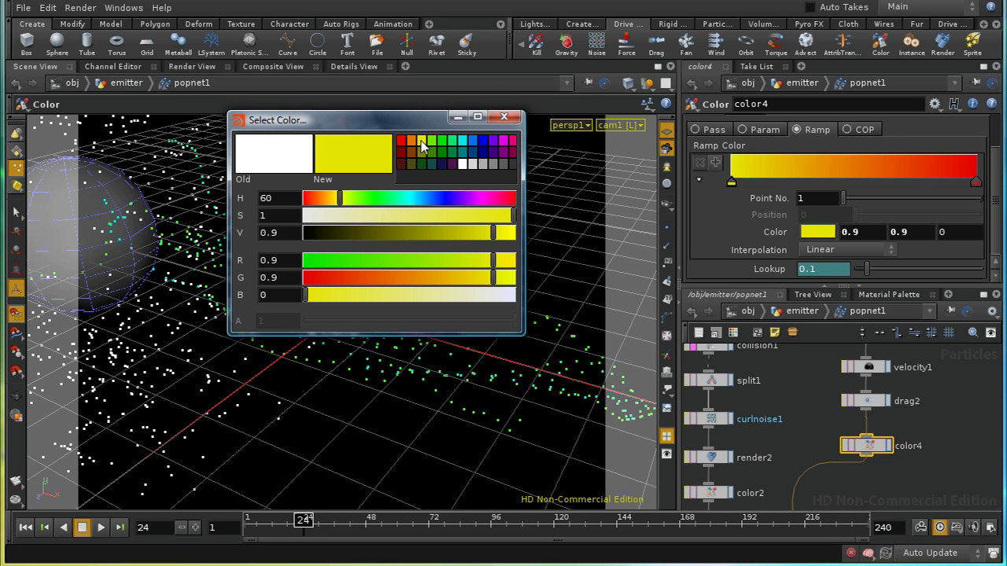
pyautogui.click(504, 117)
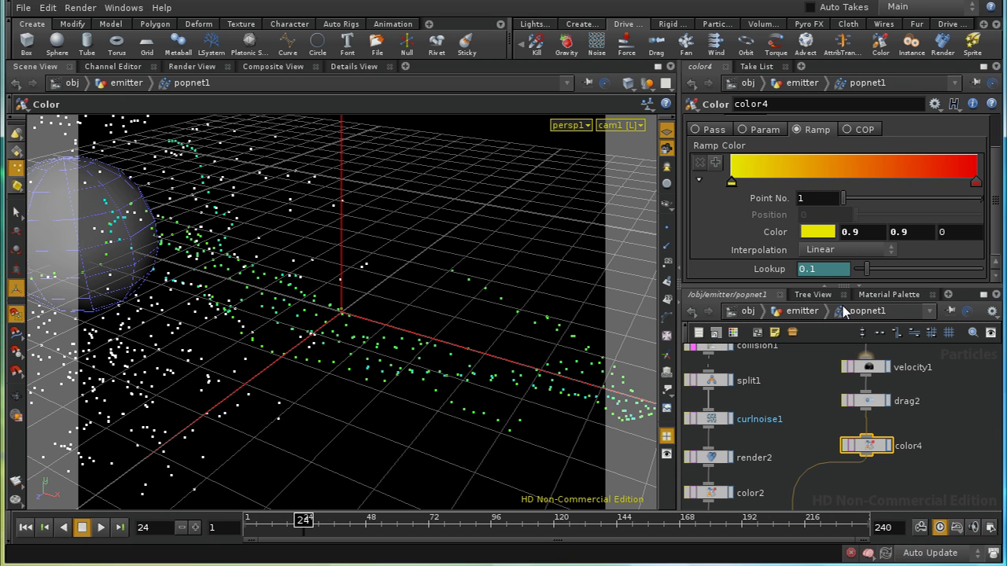
# Set the ramp Lookup to $LIFE, then switch colouring to a fixed Param colour
pyautogui.click(808, 271)
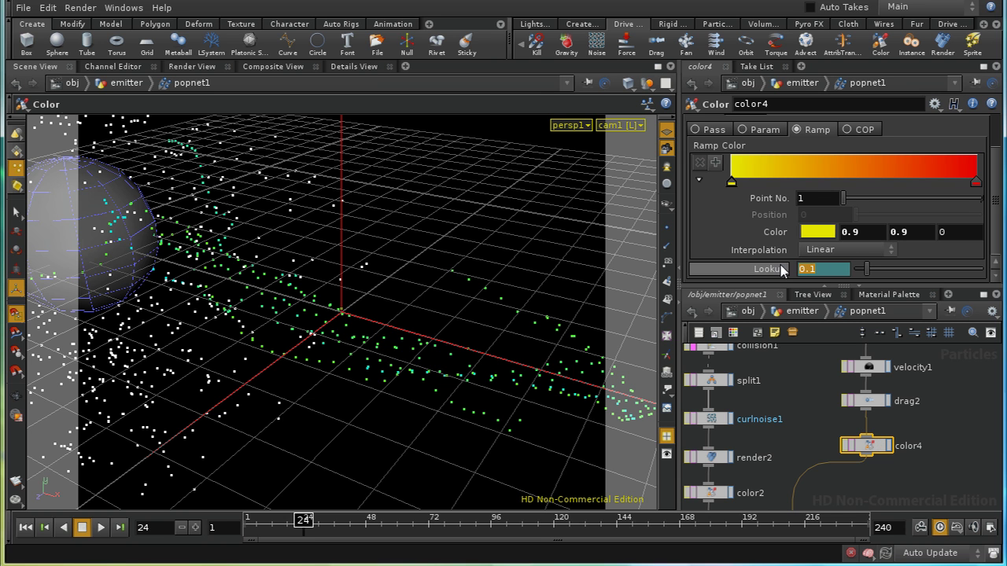
pyautogui.doubleClick(806, 270)
pyautogui.press('BackSpace')
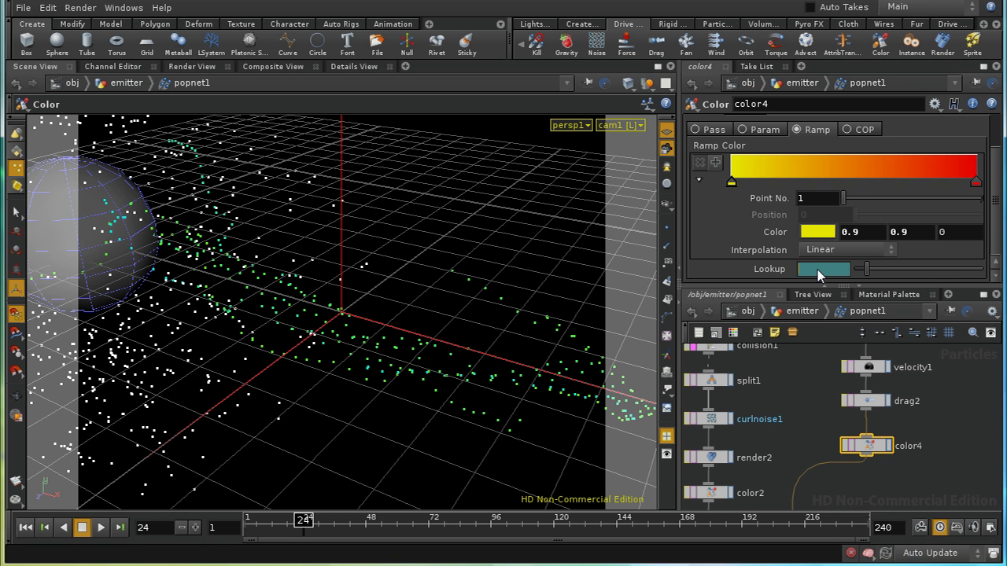
pyautogui.write('NFRAMES$LIFE')
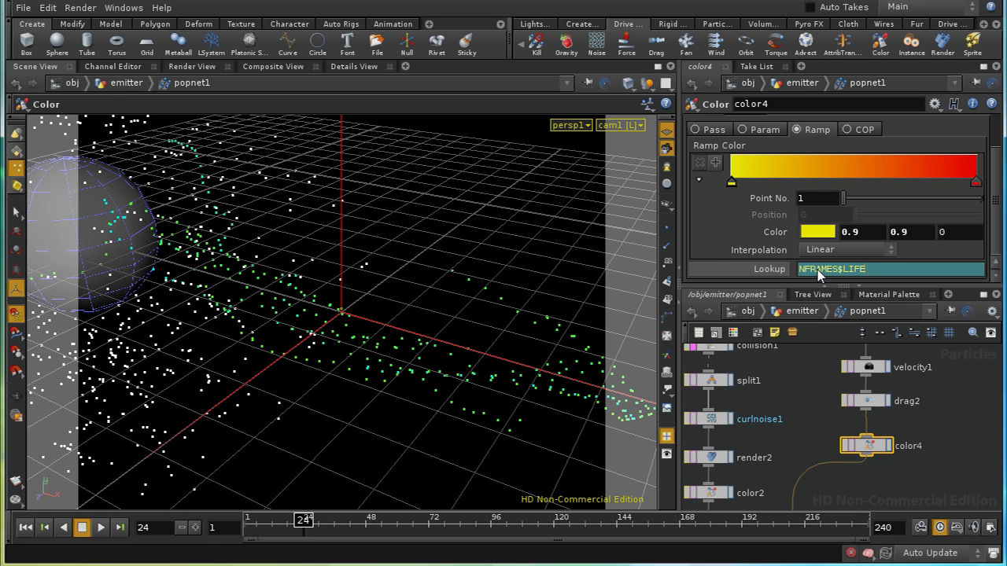
pyautogui.press('BackSpace')
pyautogui.press('BackSpace')
pyautogui.press('BackSpace')
pyautogui.press('BackSpace')
pyautogui.press('BackSpace')
pyautogui.press('BackSpace')
pyautogui.press('BackSpace')
pyautogui.click(763, 130)
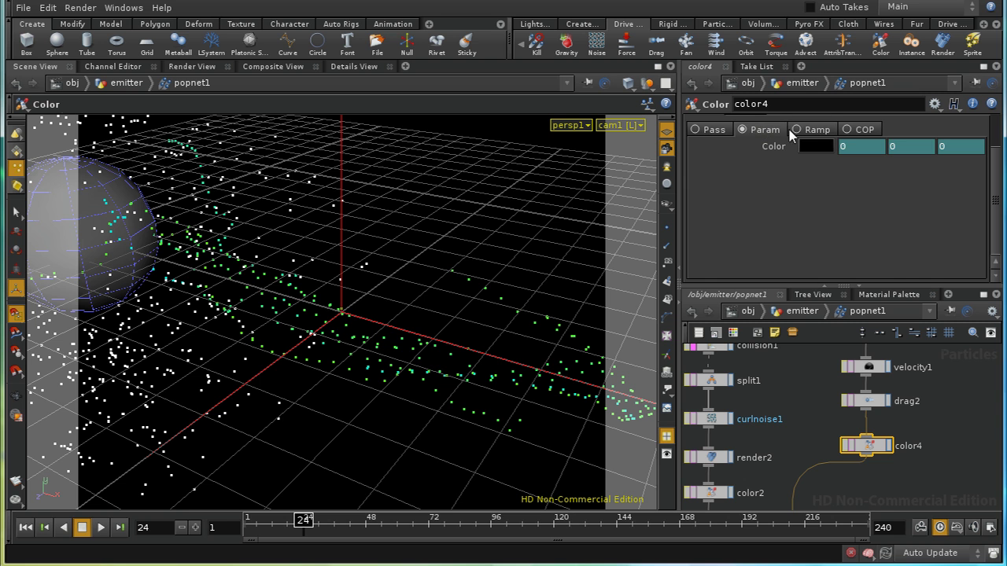
# Restore ramp colouring and set color4's Alpha to Param with expression (1 - $LIFE) * 0.3
pyautogui.click(815, 129)
pyautogui.scroll(3, 1000, 130)
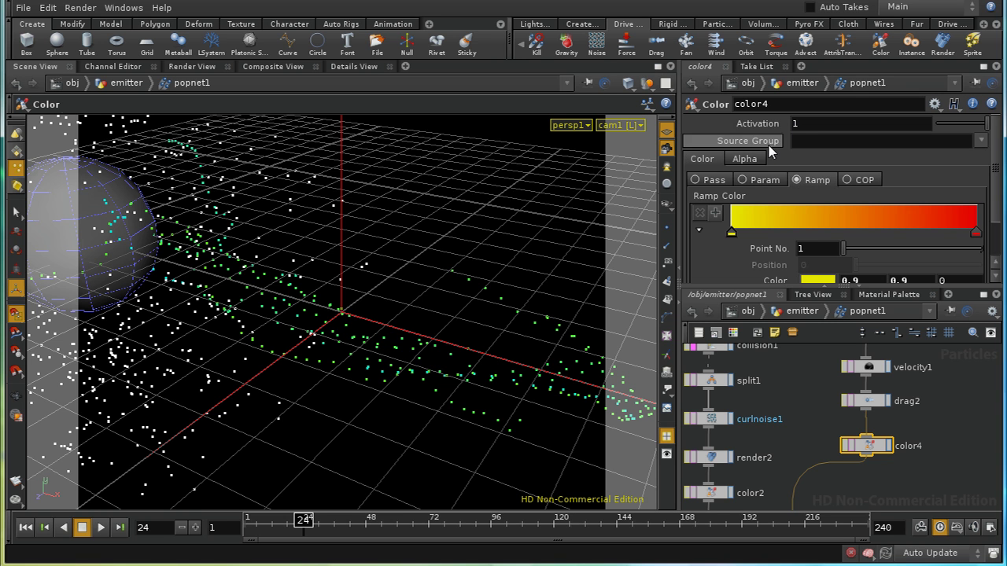
pyautogui.click(744, 158)
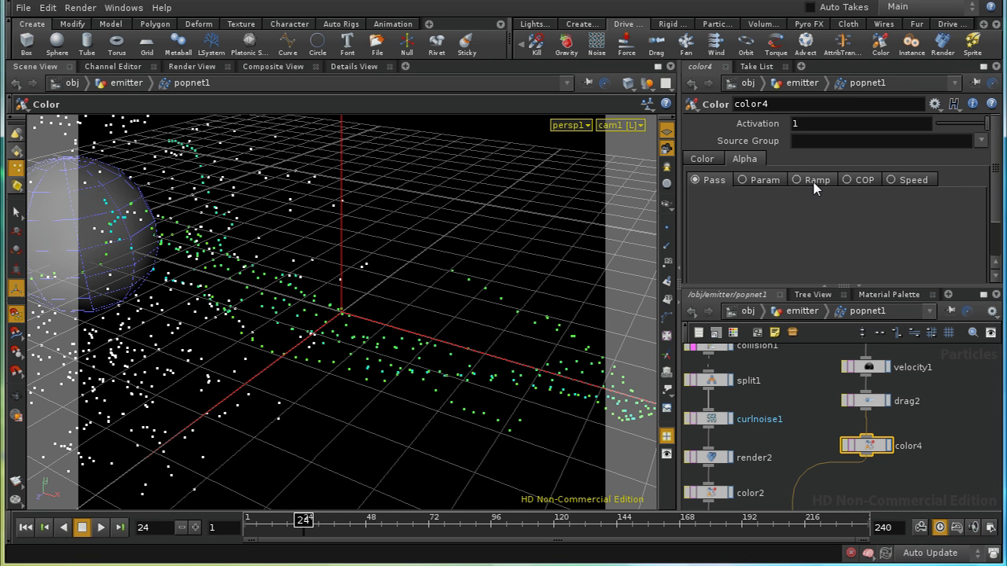
pyautogui.click(776, 182)
pyautogui.rightClick(771, 202)
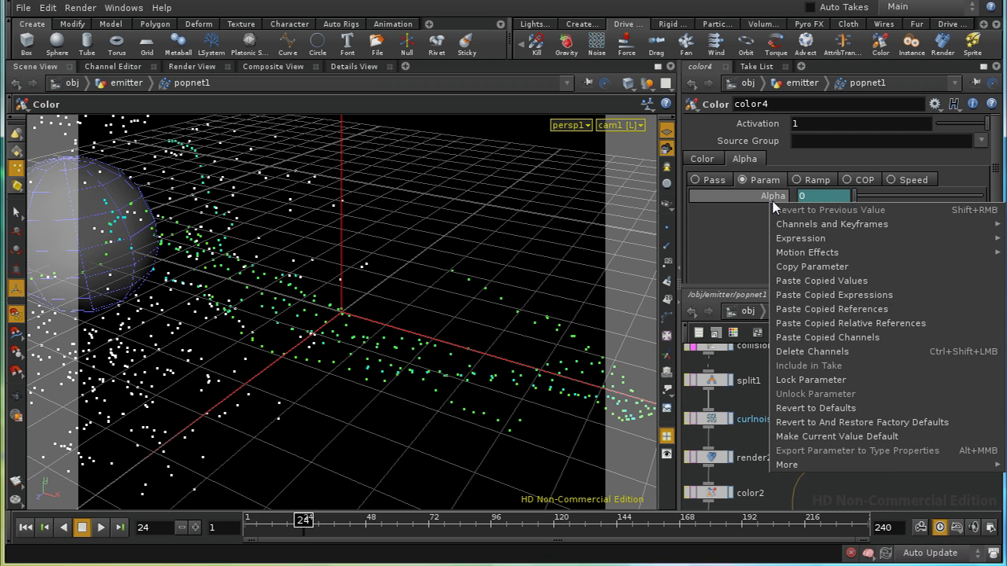
pyautogui.click(858, 359)
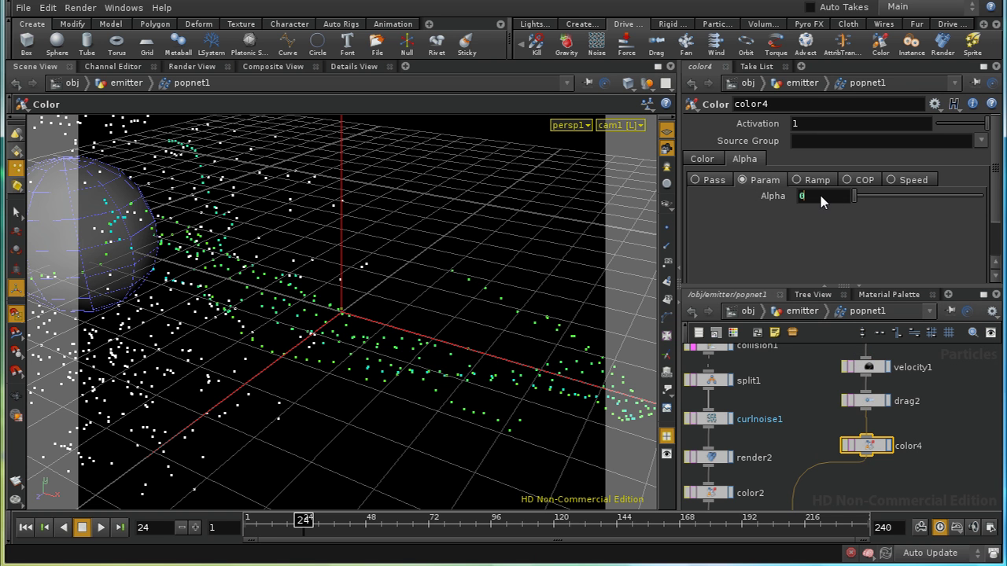
pyautogui.click(797, 196)
pyautogui.hotkey('ctrl', 'v')
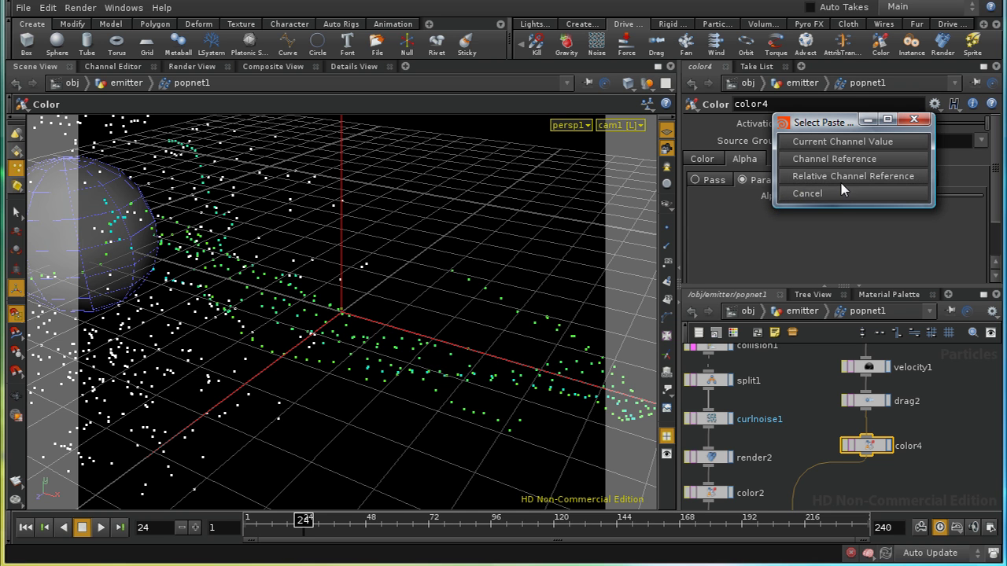
pyautogui.click(837, 196)
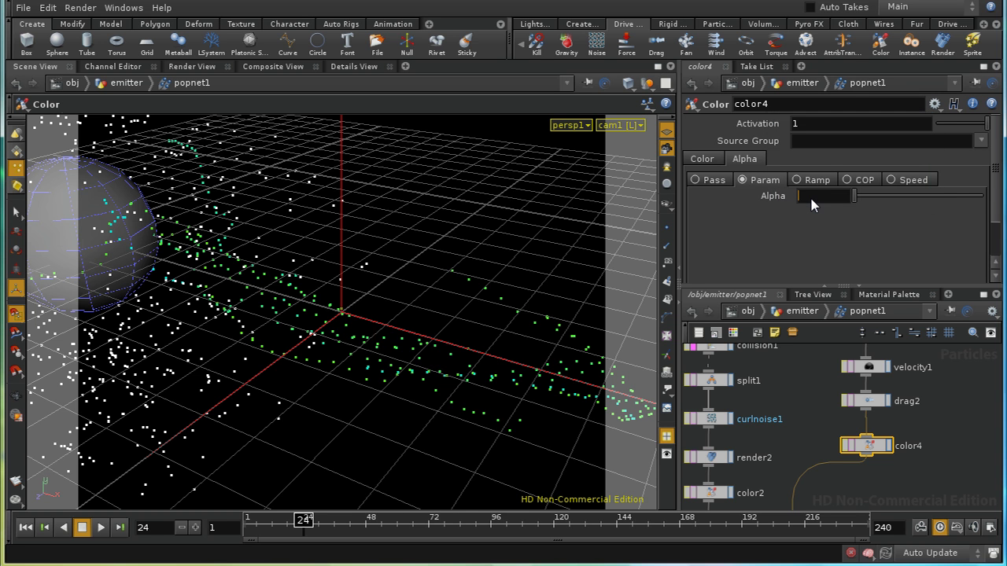
pyautogui.write('(1 - ')
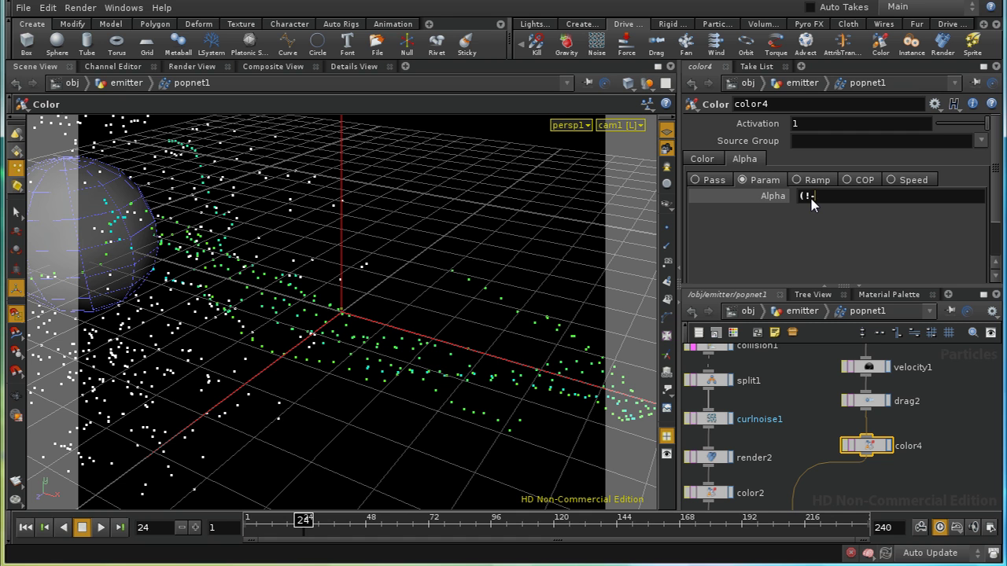
pyautogui.write('$LIFE) * 0.3')
pyautogui.press('Return')
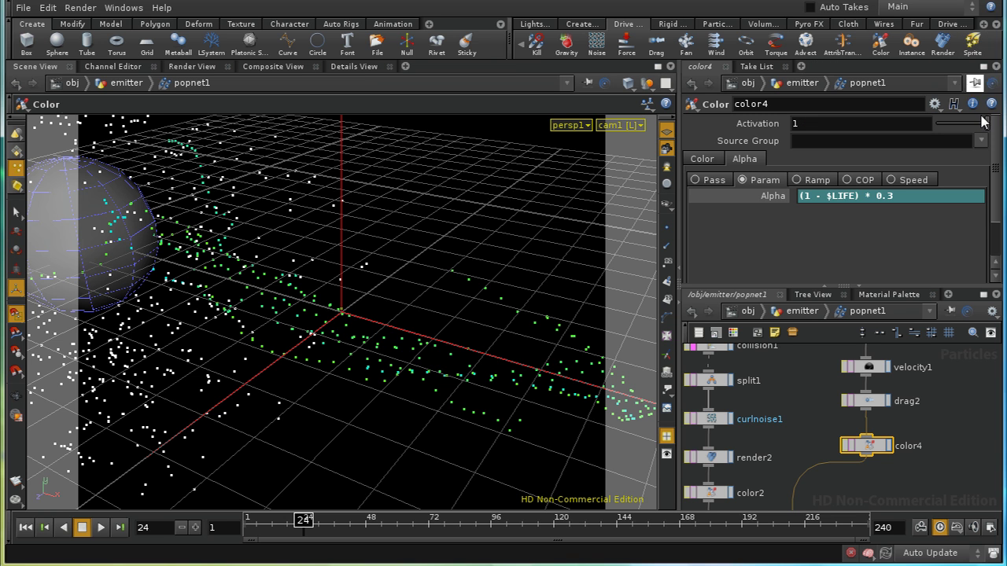
# Add a sprite1 node and position it beneath color4
pyautogui.click(969, 52)
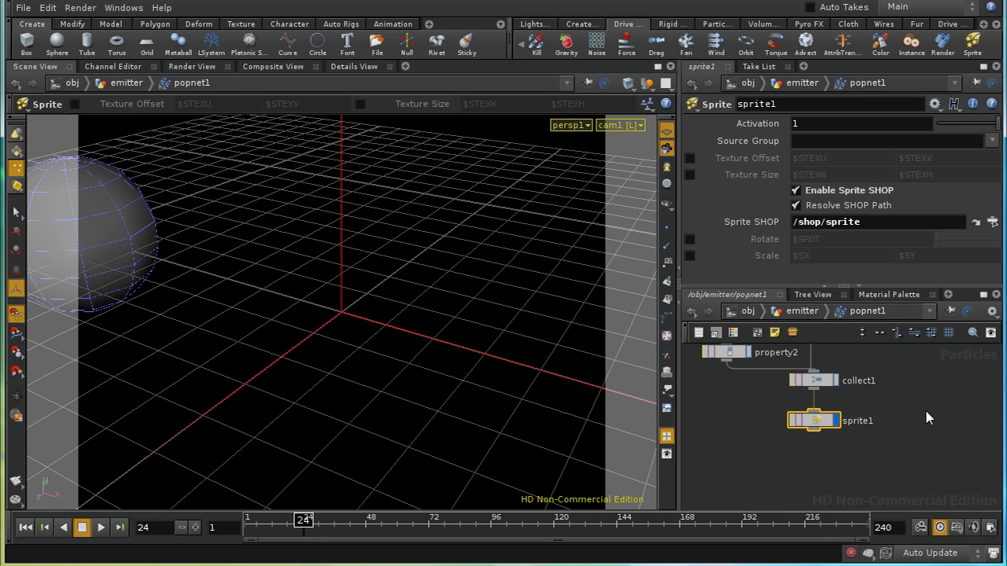
pyautogui.moveTo(932, 395); pyautogui.dragTo(899, 475, button='middle')
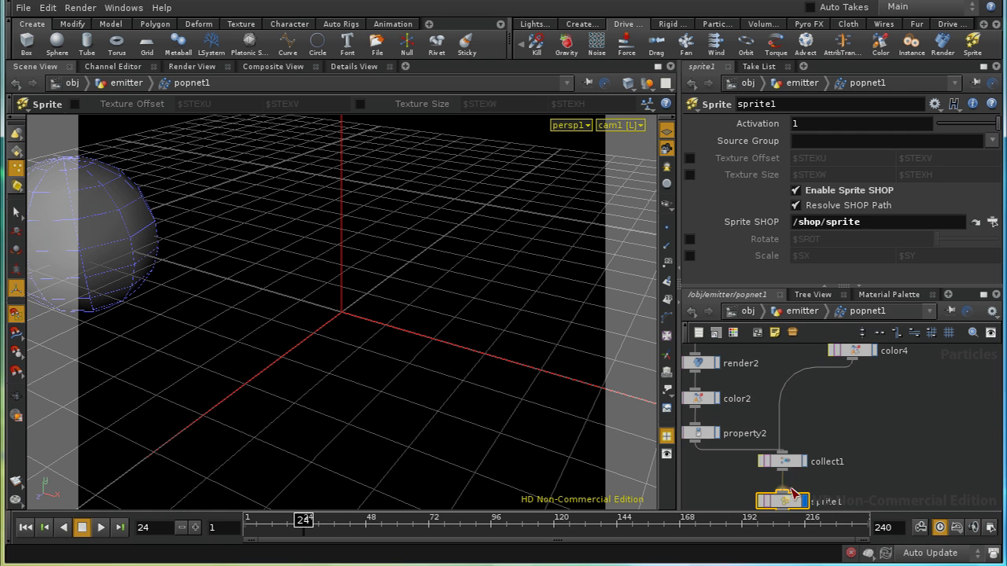
pyautogui.moveTo(857, 509); pyautogui.dragTo(854, 476, button='middle')
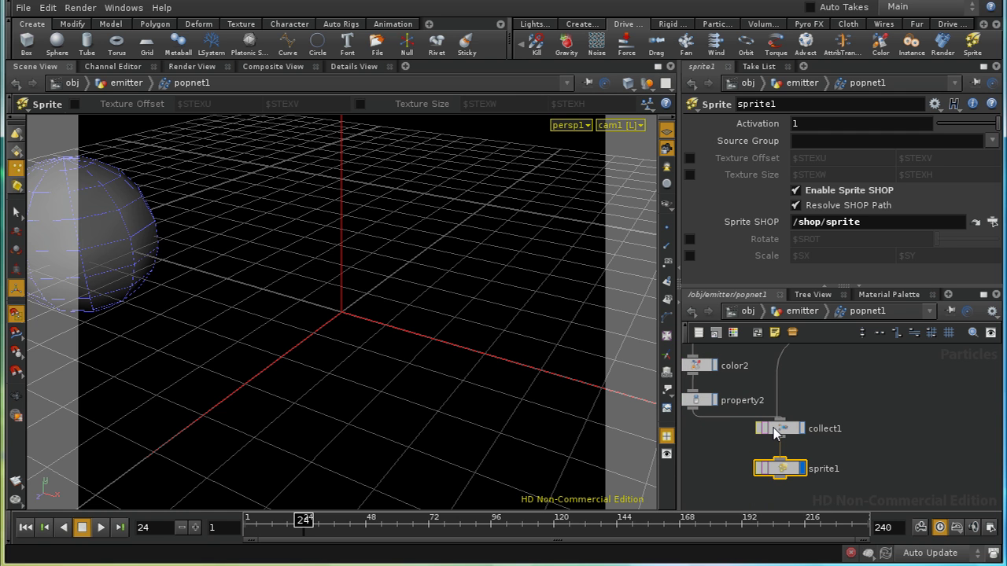
pyautogui.moveTo(784, 435); pyautogui.dragTo(878, 448)
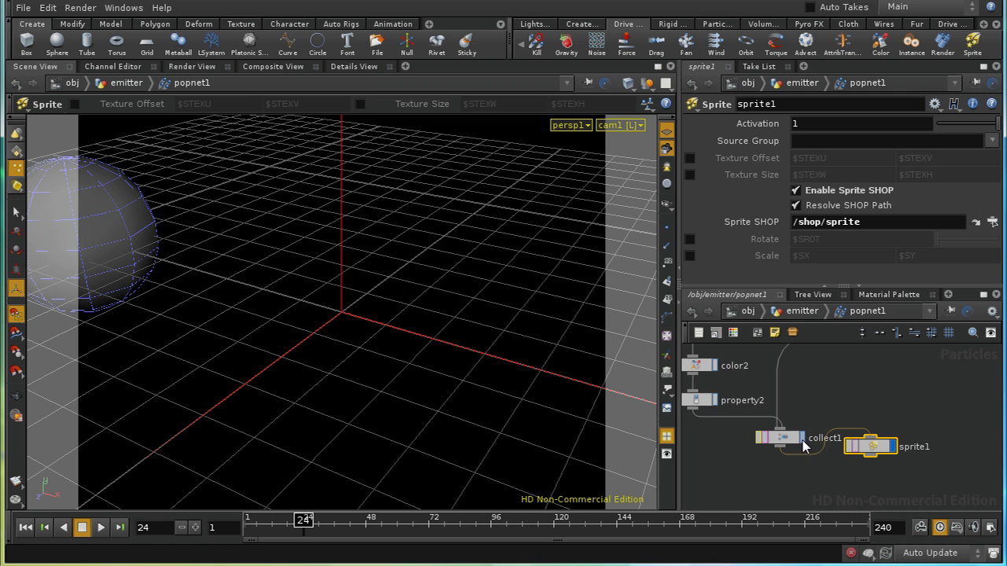
pyautogui.moveTo(825, 482); pyautogui.dragTo(789, 517, button='middle')
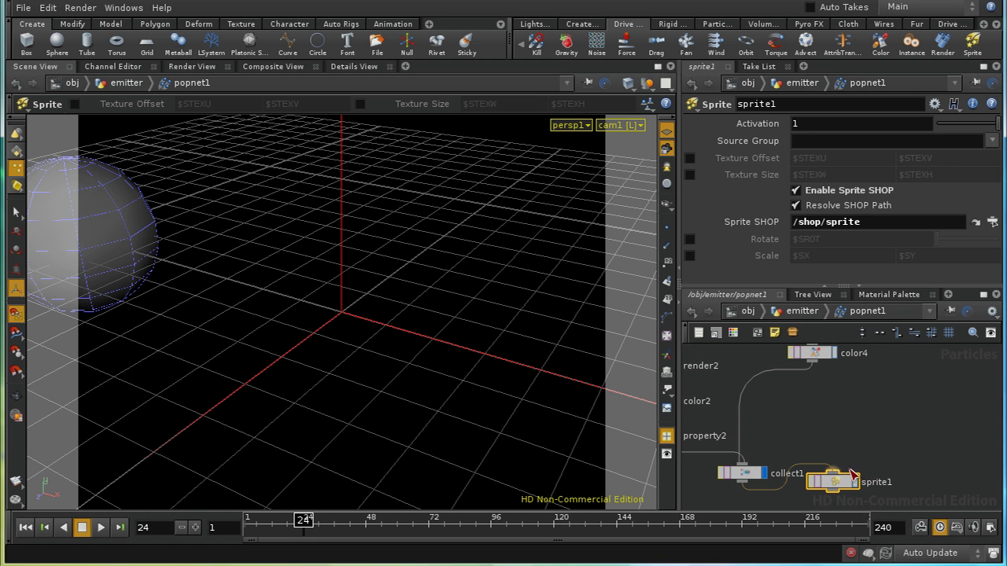
pyautogui.moveTo(838, 483); pyautogui.dragTo(835, 408)
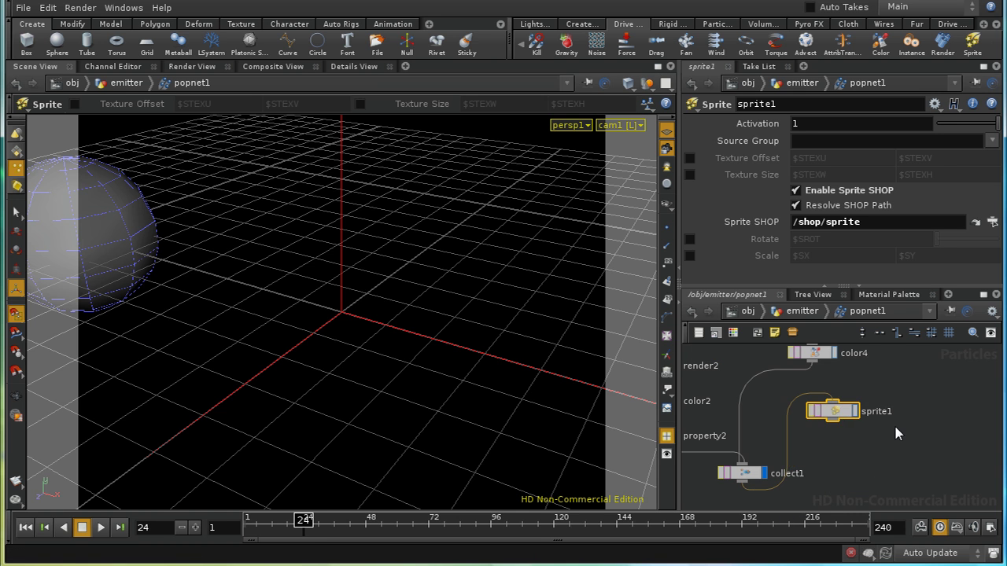
pyautogui.moveTo(894, 423); pyautogui.dragTo(879, 485, button='middle')
# Wire color4 into sprite1 and sprite1 into collect1, disconnecting the direct color4–collect1 wire
pyautogui.moveTo(800, 441); pyautogui.dragTo(819, 477)
pyautogui.moveTo(841, 505); pyautogui.dragTo(832, 446, button='middle')
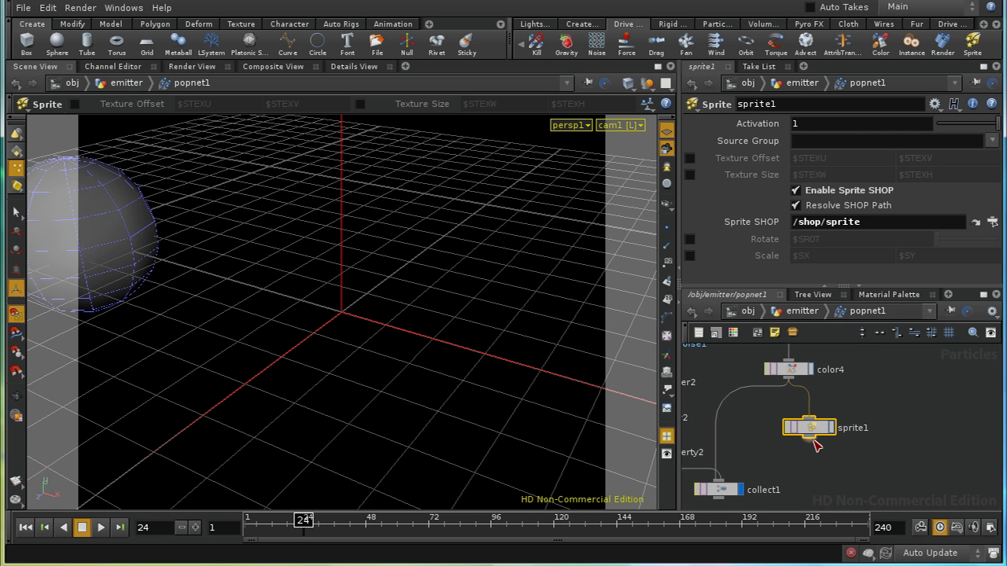
pyautogui.moveTo(809, 439); pyautogui.dragTo(719, 481)
pyautogui.rightClick(724, 408)
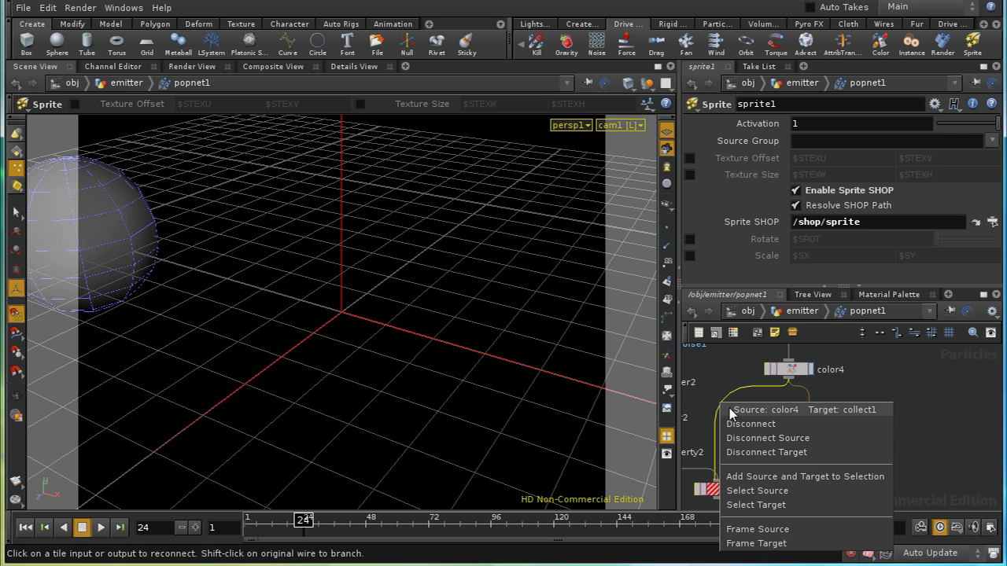
pyautogui.click(747, 422)
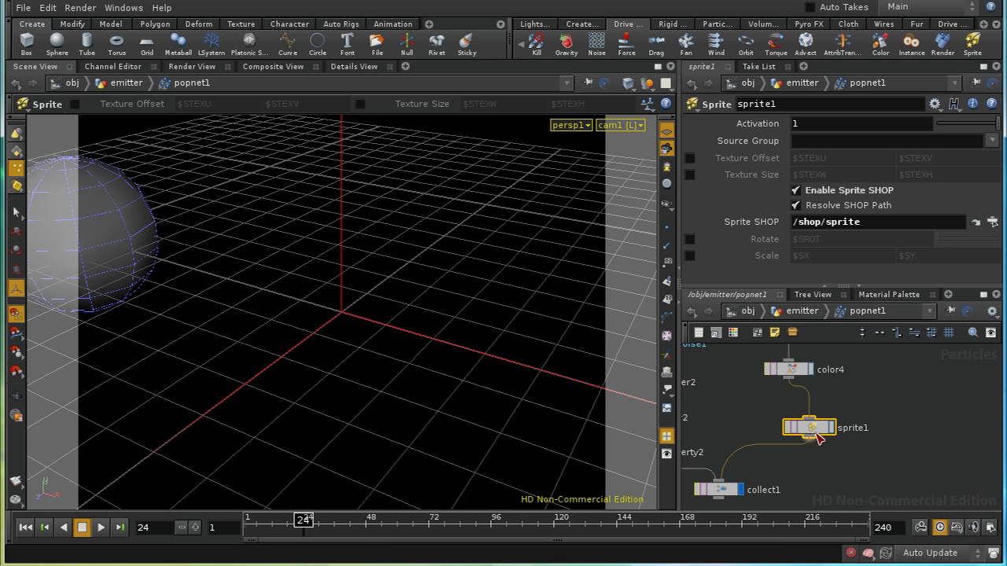
pyautogui.moveTo(807, 432); pyautogui.dragTo(786, 429)
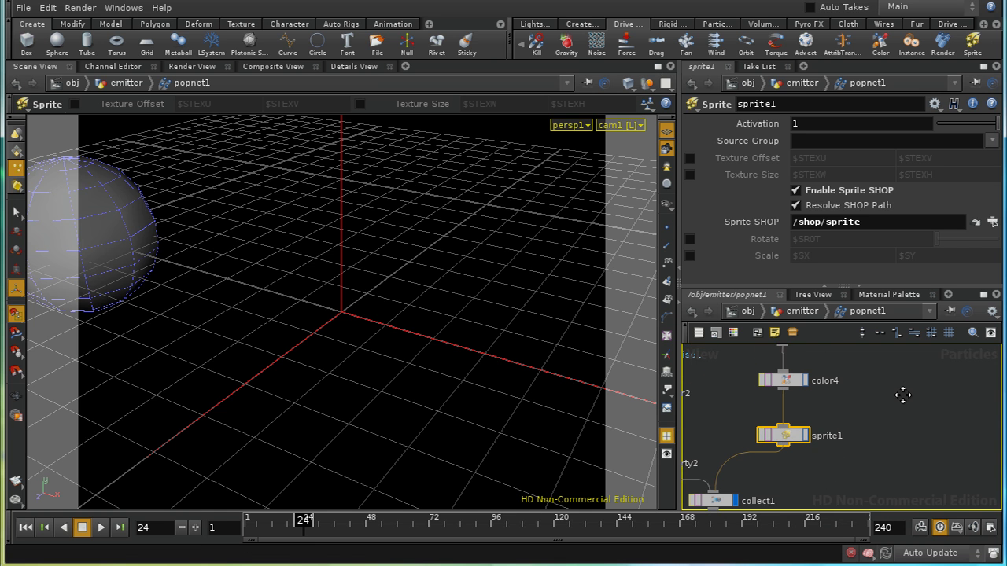
# Enable Rotate and Scale on sprite1 and set Rotate to rand($ID) * 360
pyautogui.click(689, 239)
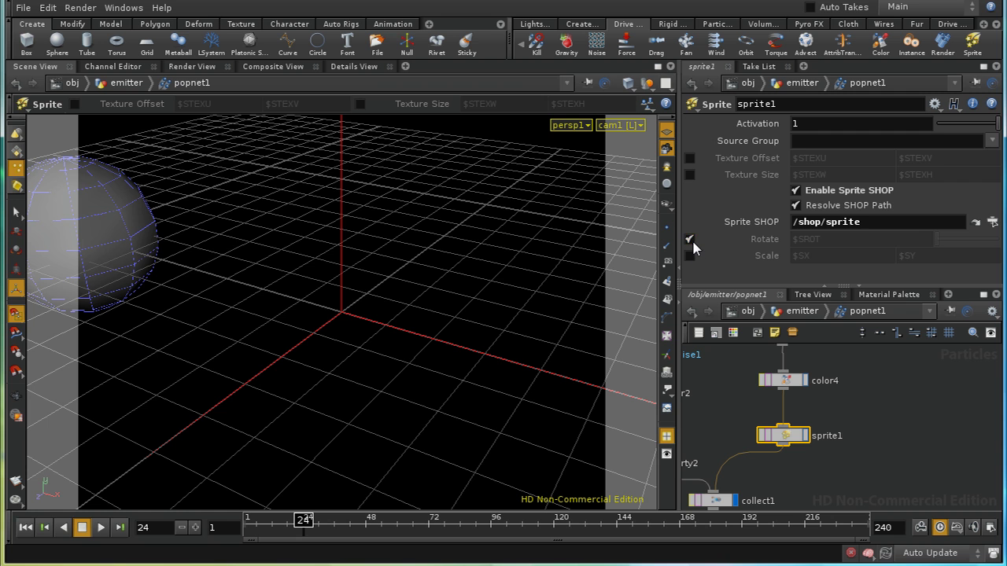
pyautogui.click(690, 256)
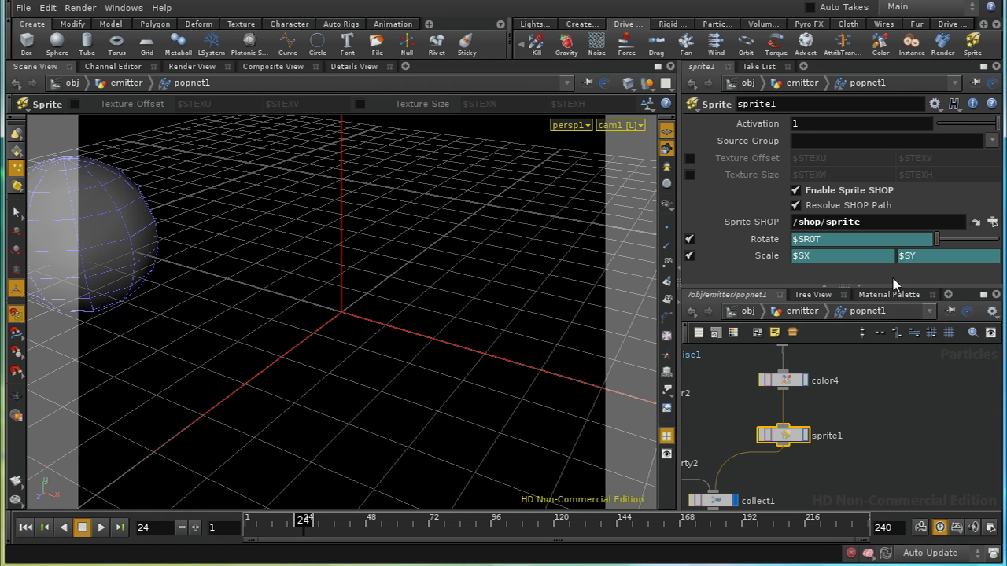
pyautogui.doubleClick(822, 244)
pyautogui.write('rand(')
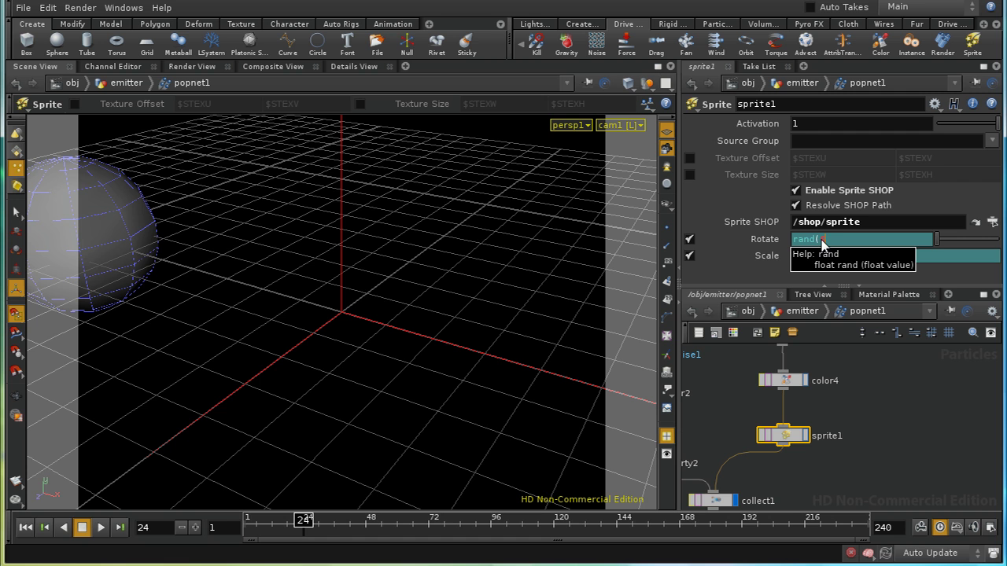
pyautogui.write('$ID)')
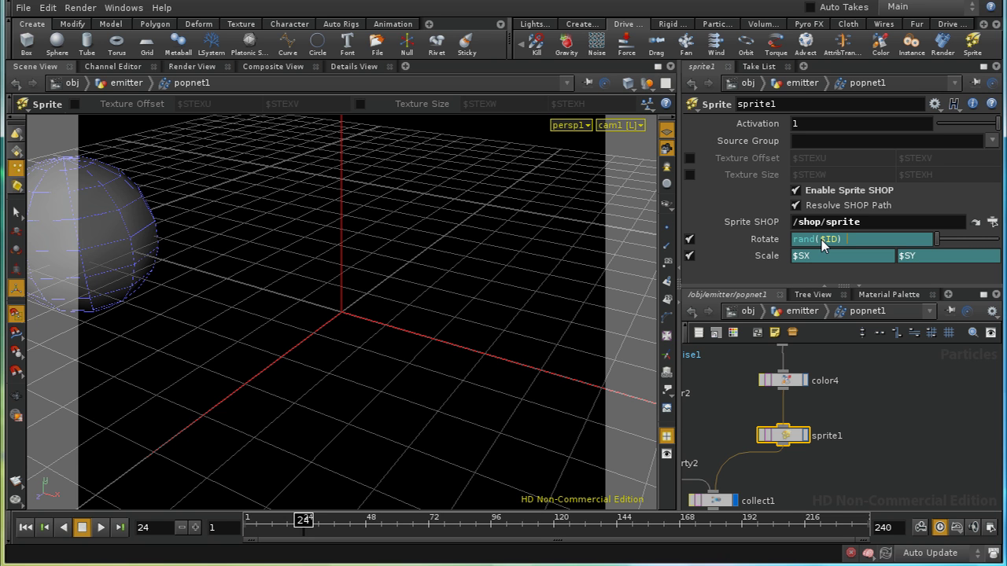
pyautogui.write(' * 360')
pyautogui.press('Return')
# Set both sprite Scale values to (1 - $LIFE), then go back up to /obj
pyautogui.click(767, 257)
pyautogui.write('(')
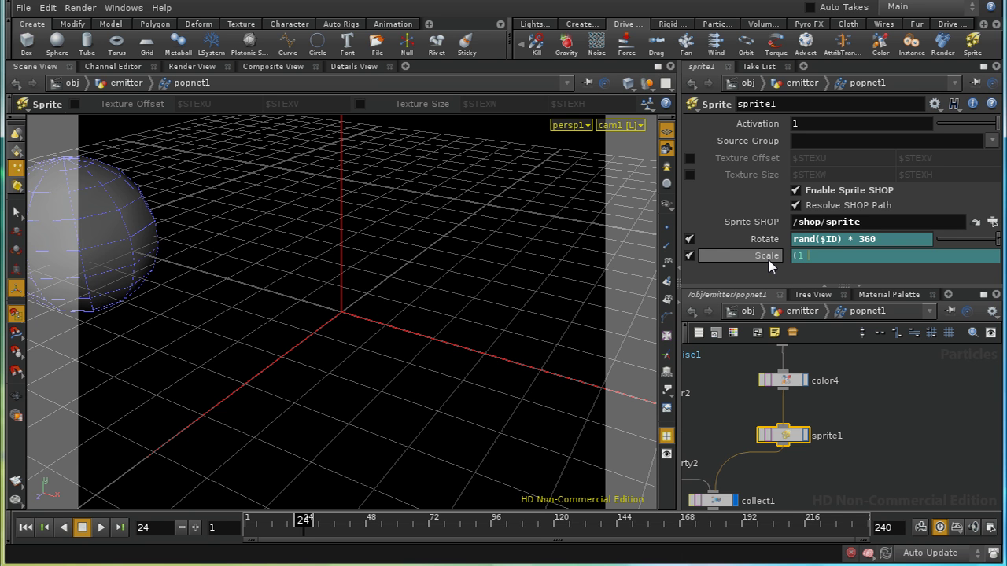
pyautogui.write('1 -')
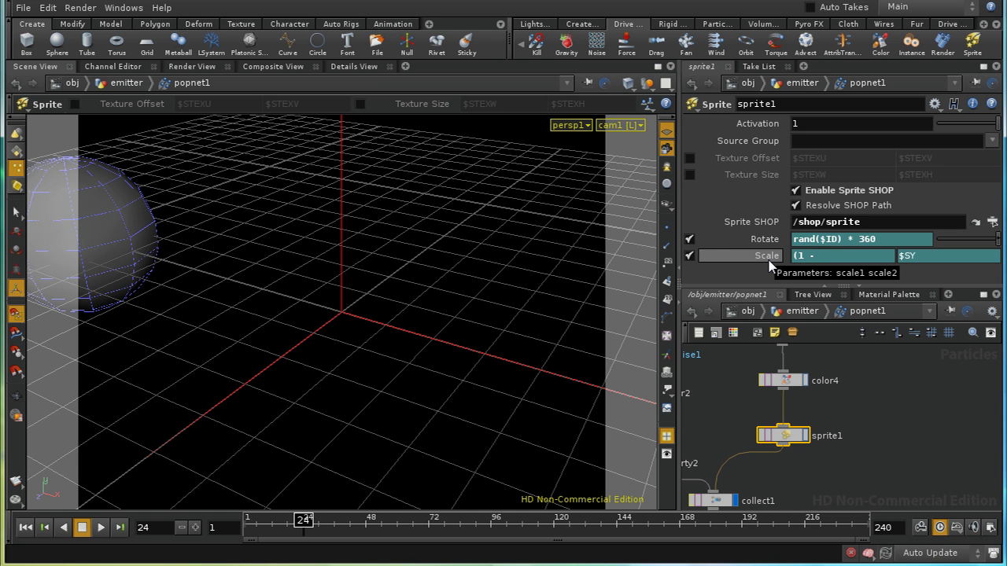
pyautogui.click(769, 260)
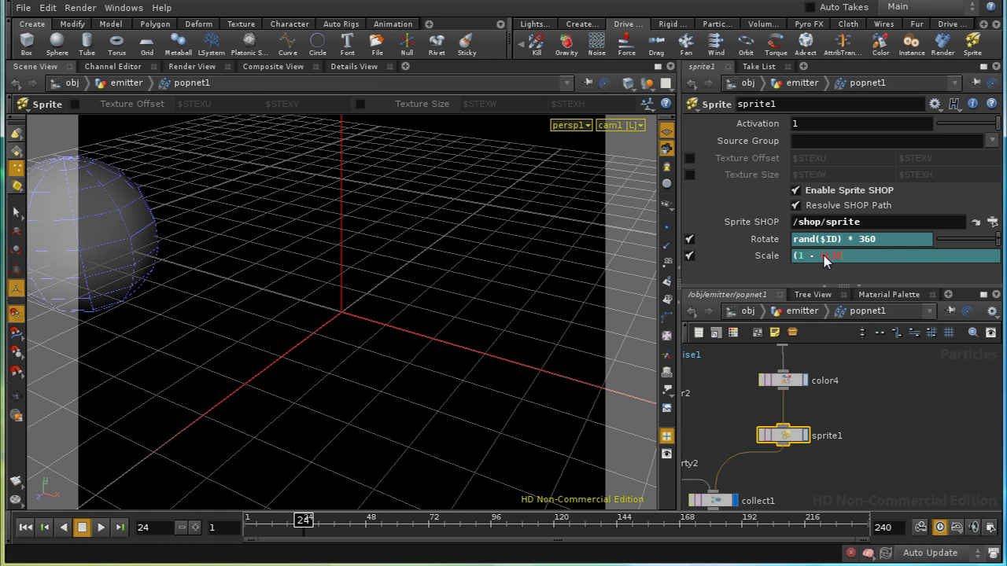
pyautogui.write('$LIFE')
pyautogui.click(776, 255)
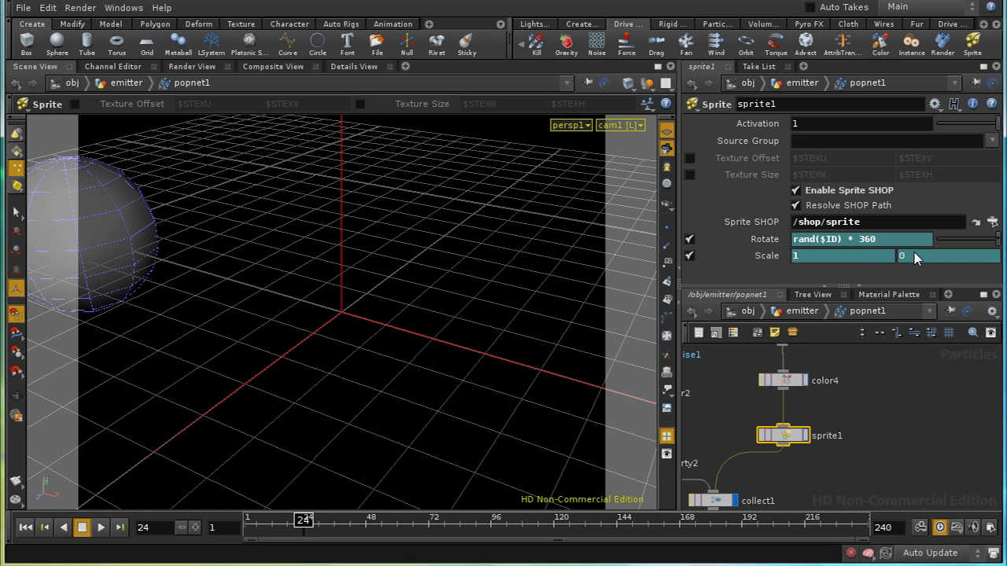
pyautogui.click(866, 255)
pyautogui.write('$SY -')
pyautogui.press('Escape')
pyautogui.write('$LIFE')
pyautogui.press('Return')
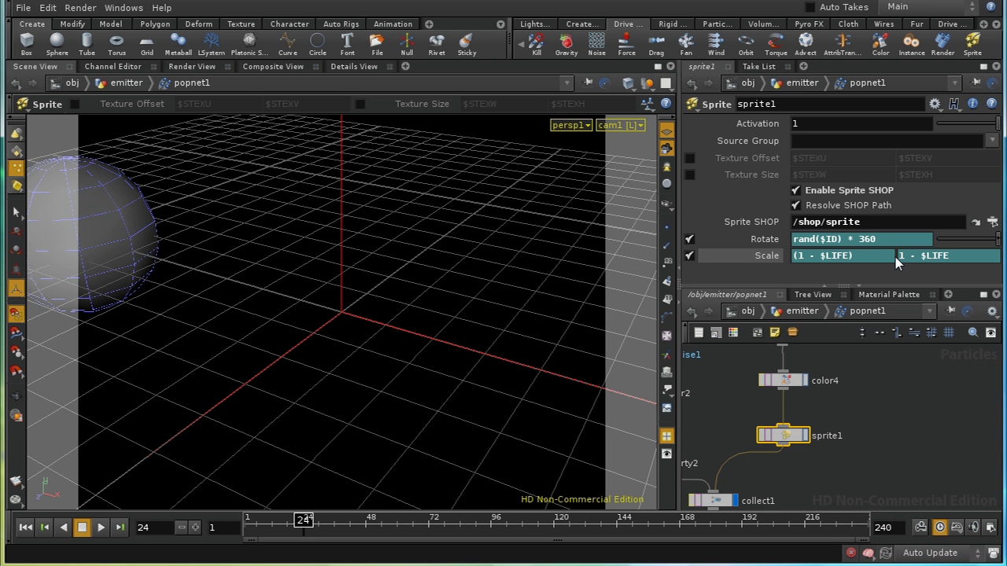
pyautogui.click(898, 260)
pyautogui.write('()')
pyautogui.press('Return')
pyautogui.press('u')
pyautogui.press('u')
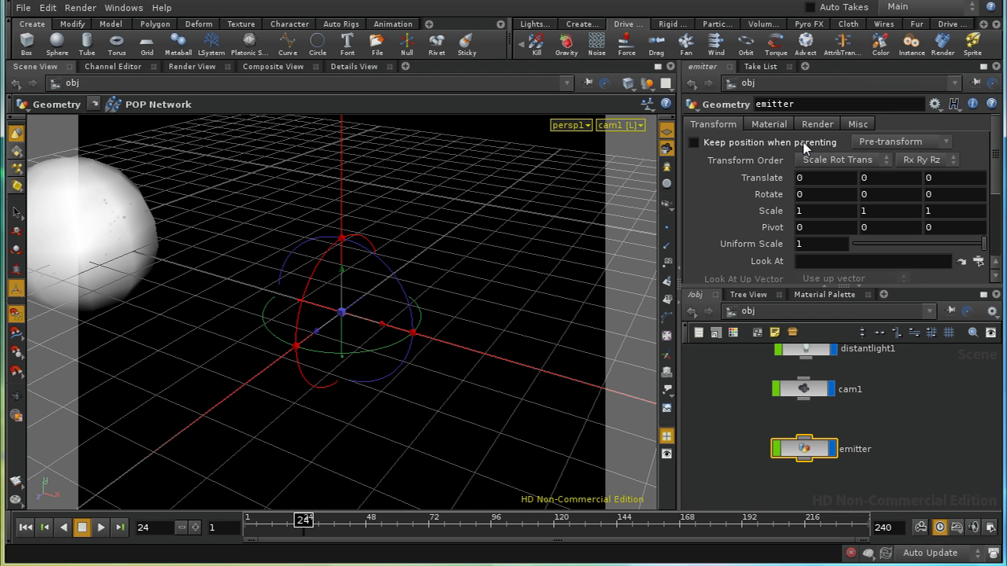
# Open the emitter's /shop/sprite material and set Emission 0.5, Lambert and Ambient Intensity 0
pyautogui.click(777, 124)
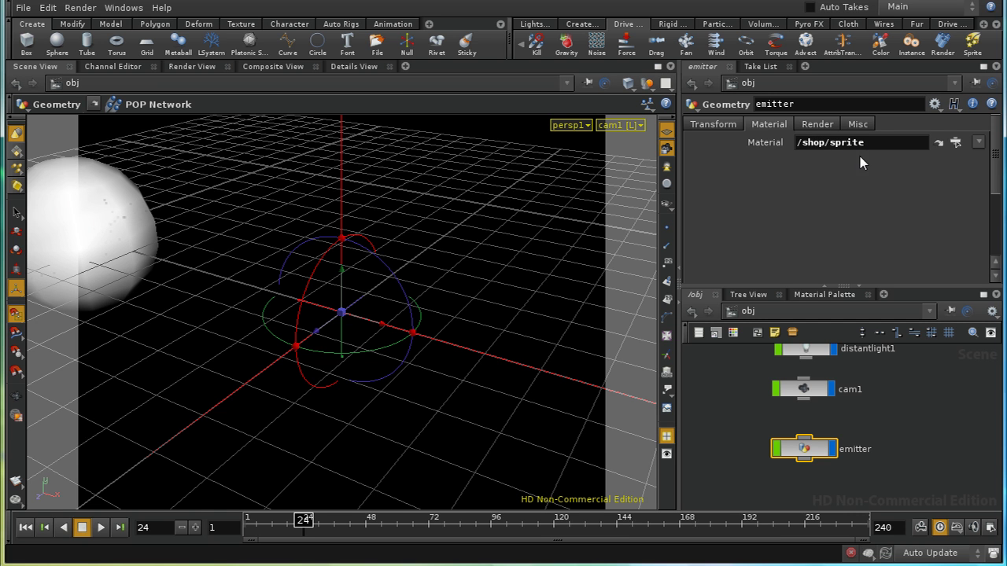
pyautogui.click(938, 142)
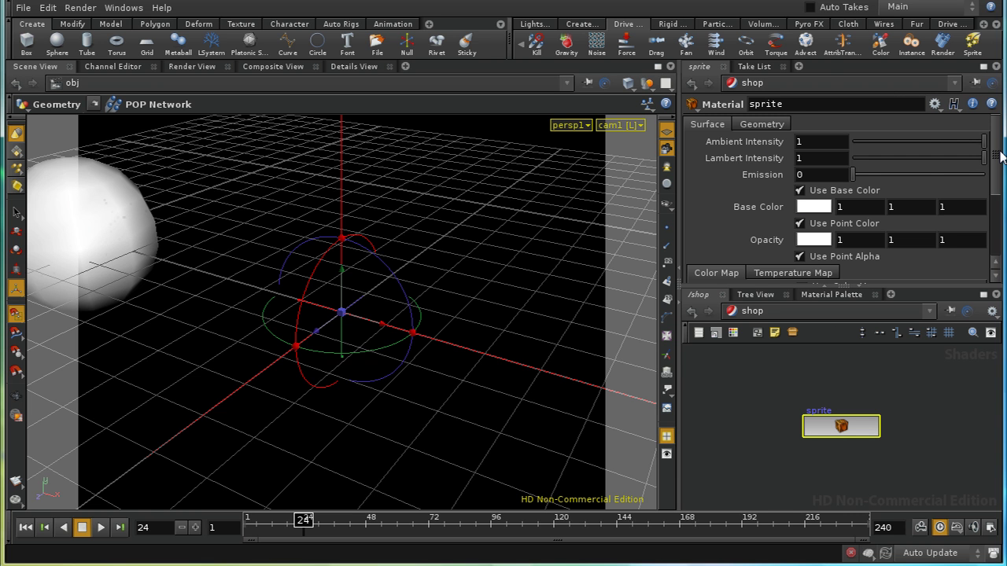
pyautogui.moveTo(824, 179); pyautogui.dragTo(865, 181, button='middle')
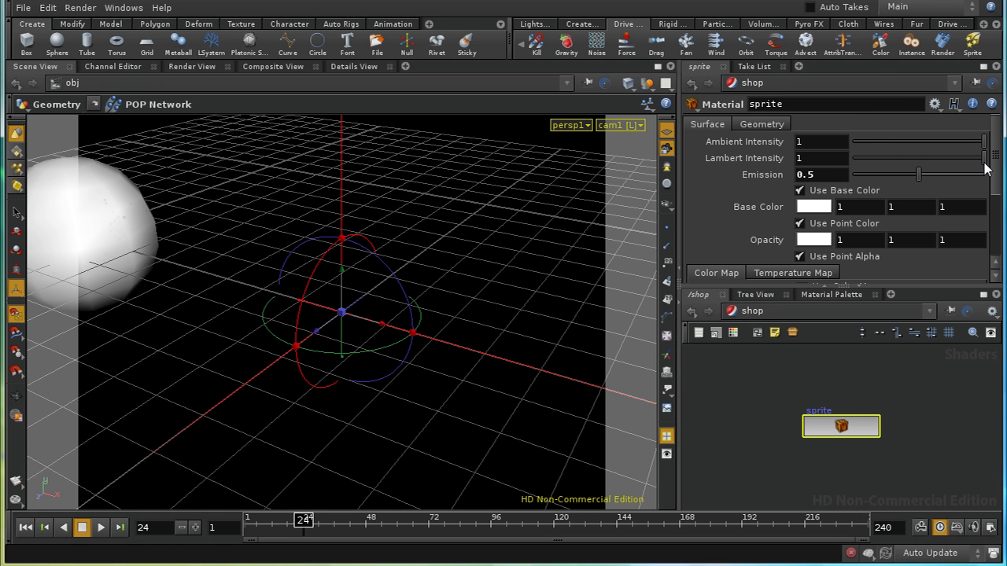
pyautogui.moveTo(984, 162); pyautogui.dragTo(844, 155)
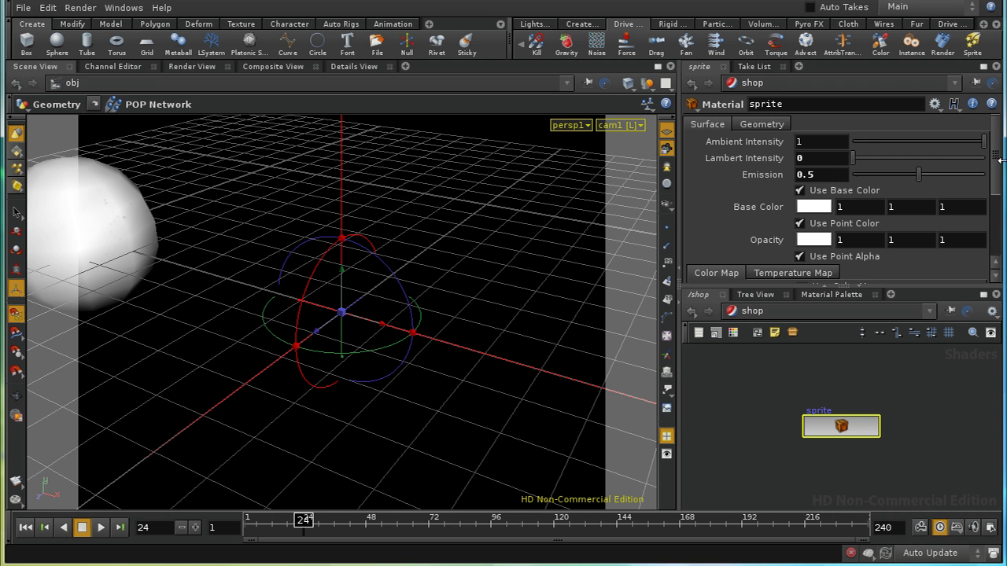
pyautogui.moveTo(984, 142); pyautogui.dragTo(849, 143)
pyautogui.scroll(-3, 996, 165)
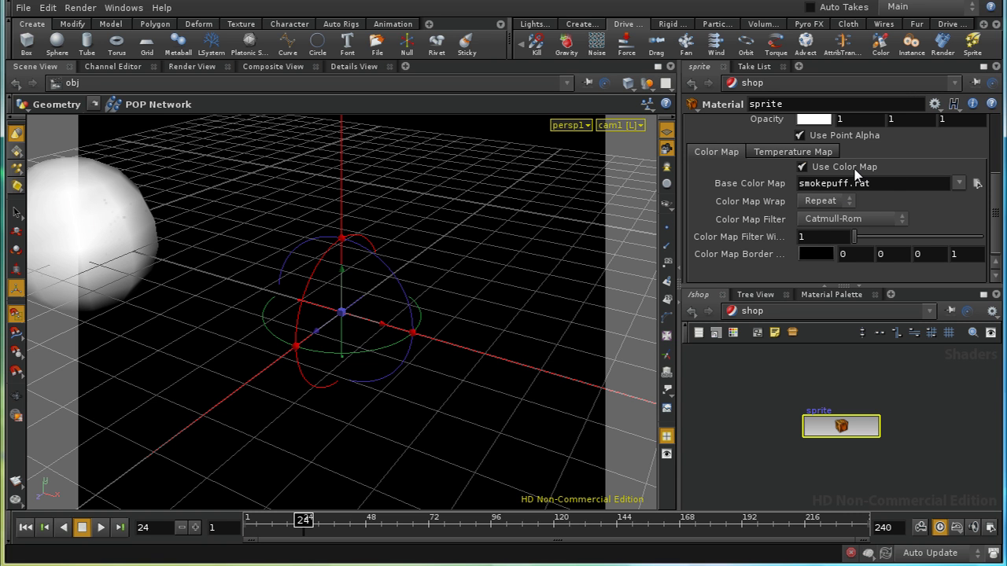
pyautogui.moveTo(995, 196)
pyautogui.mouseDown()
pyautogui.moveTo(995, 134)
pyautogui.moveTo(995, 193)
pyautogui.mouseUp()
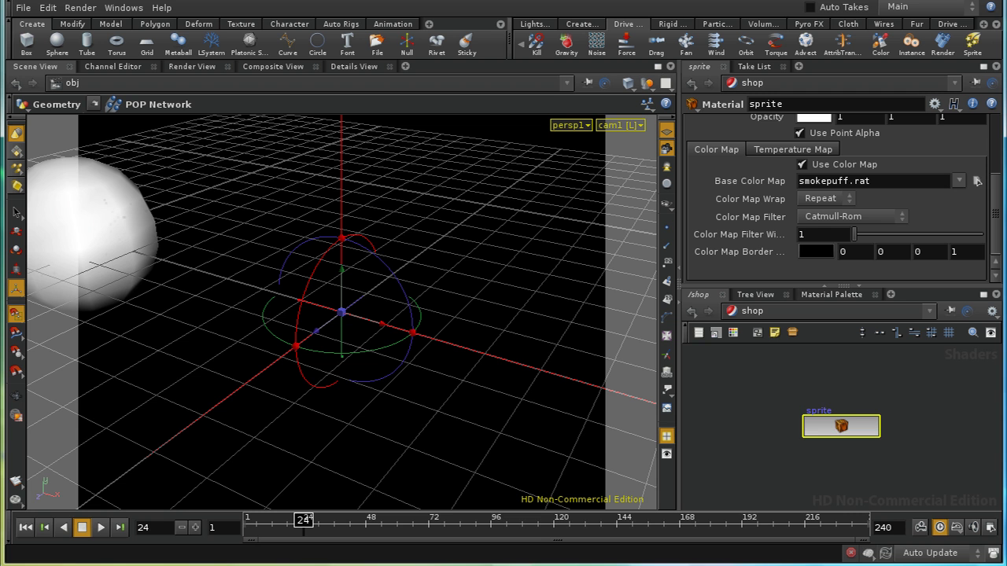
pyautogui.click(773, 314)
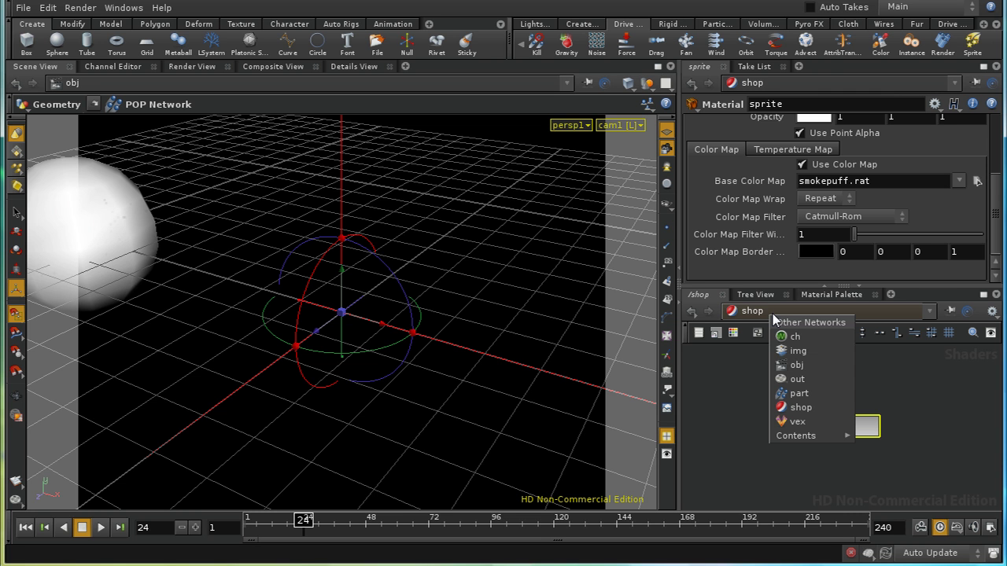
# Return to /obj, dive into emitter and popnet1, and select property1
pyautogui.click(796, 365)
pyautogui.click(820, 449)
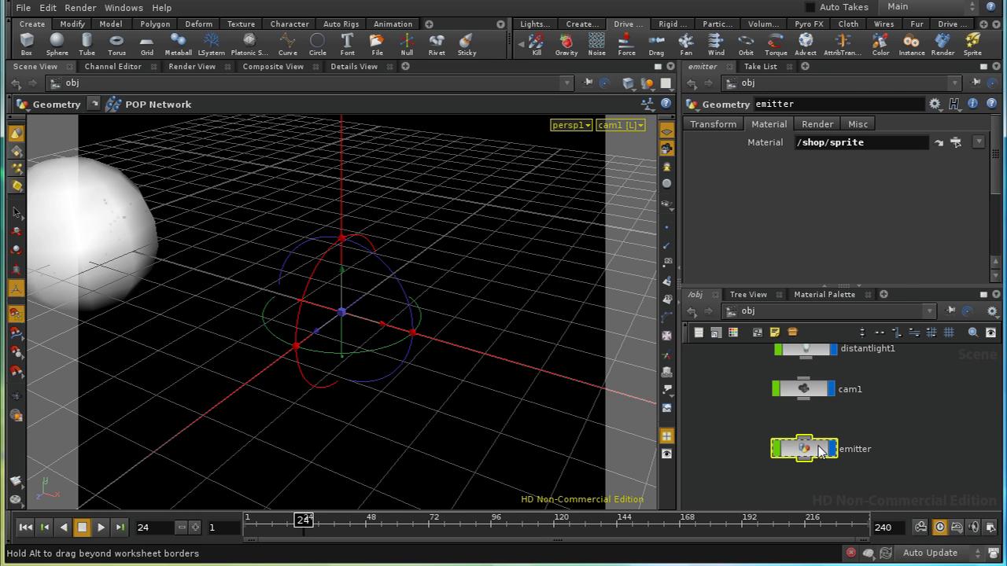
pyautogui.doubleClick(820, 450)
pyautogui.doubleClick(822, 448)
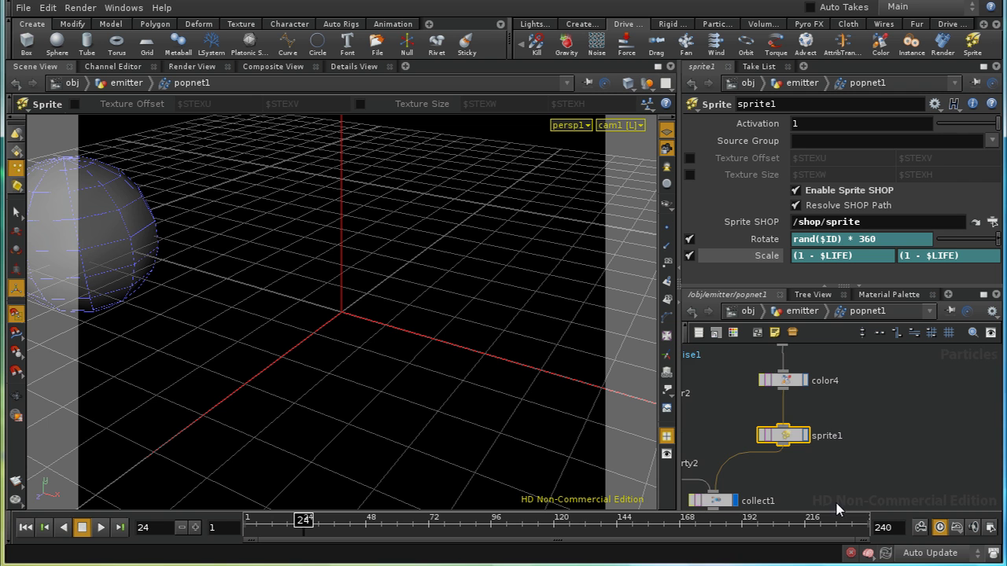
pyautogui.moveTo(837, 510)
pyautogui.mouseDown(button='middle')
pyautogui.moveTo(924, 430)
pyautogui.moveTo(926, 456)
pyautogui.mouseUp(button='middle')
pyautogui.moveTo(801, 378); pyautogui.dragTo(835, 454, button='middle')
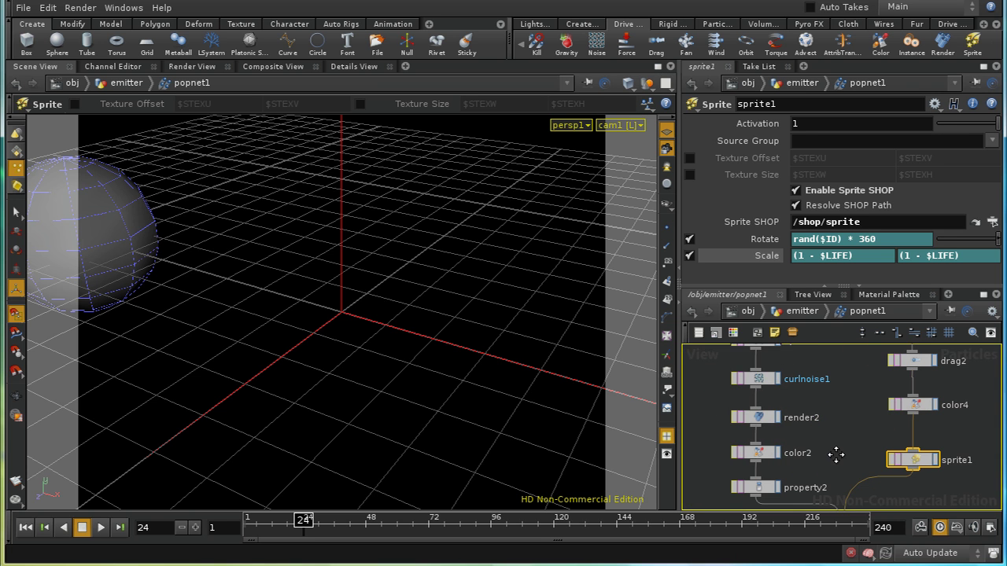
pyautogui.moveTo(849, 409)
pyautogui.mouseDown(button='middle')
pyautogui.moveTo(856, 512)
pyautogui.moveTo(844, 465)
pyautogui.moveTo(854, 478)
pyautogui.mouseUp(button='middle')
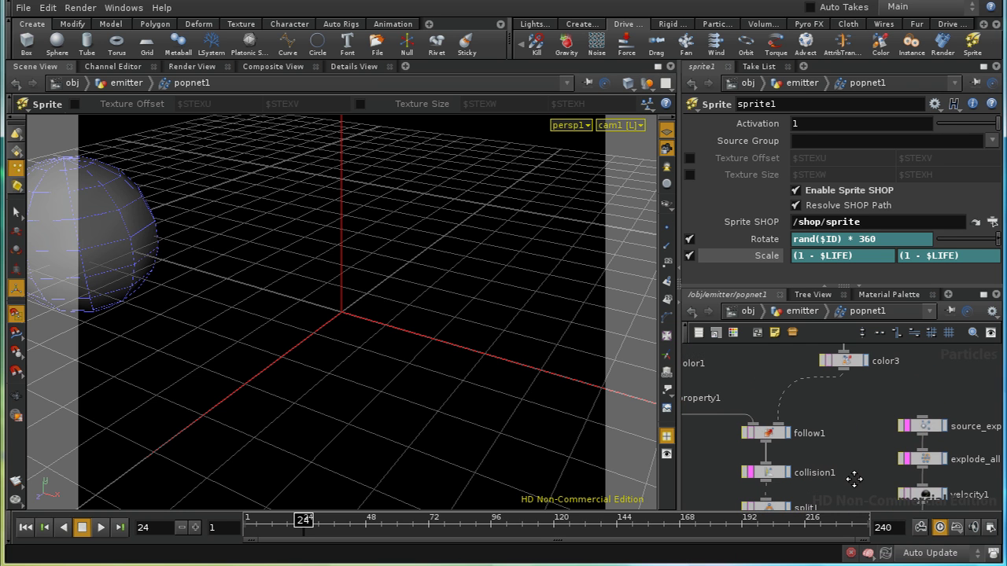
pyautogui.moveTo(849, 430); pyautogui.dragTo(908, 480, button='middle')
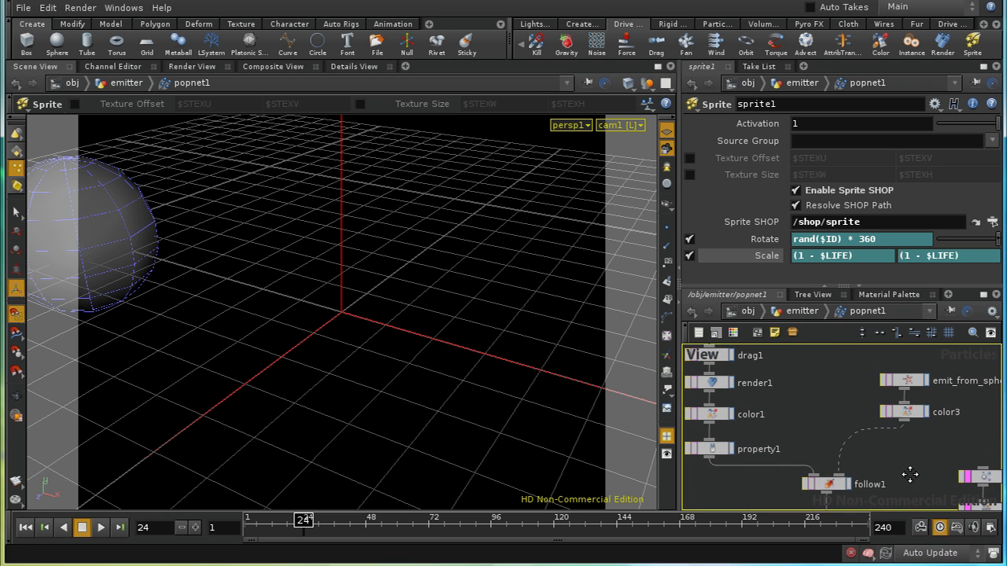
pyautogui.click(722, 450)
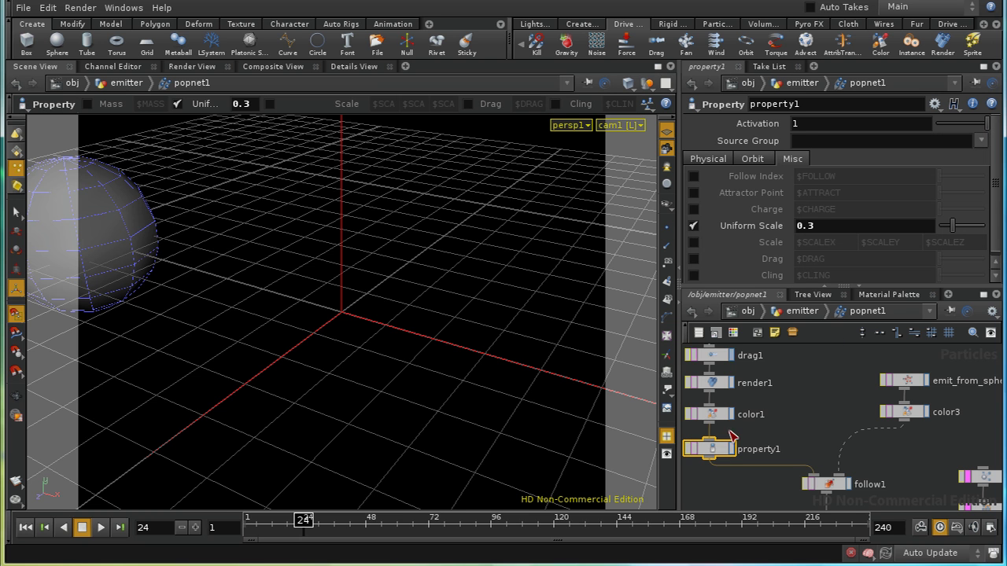
# Pan around popnet1 to review the color4 and sprite1 branch, then go up to the emitter level
pyautogui.moveTo(805, 477); pyautogui.dragTo(808, 442, button='middle')
pyautogui.moveTo(764, 307); pyautogui.dragTo(823, 331, button='middle')
pyautogui.moveTo(921, 455); pyautogui.dragTo(810, 407, button='middle')
pyautogui.moveTo(820, 477); pyautogui.dragTo(816, 376, button='middle')
pyautogui.moveTo(821, 458); pyautogui.dragTo(810, 387, button='middle')
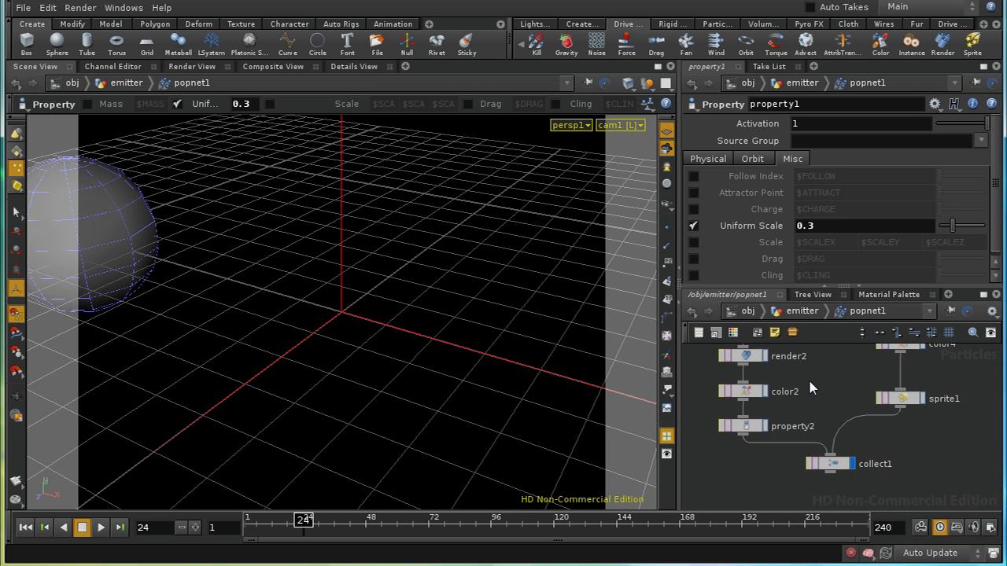
pyautogui.moveTo(973, 432); pyautogui.dragTo(917, 499, button='middle')
pyautogui.moveTo(873, 354); pyautogui.dragTo(846, 368, button='middle')
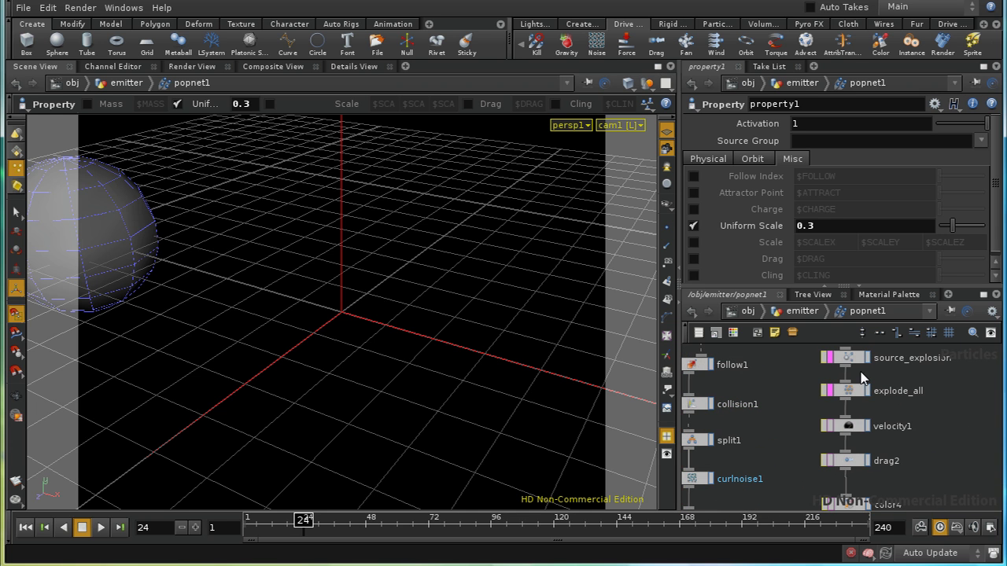
pyautogui.moveTo(950, 490); pyautogui.dragTo(917, 418, button='middle')
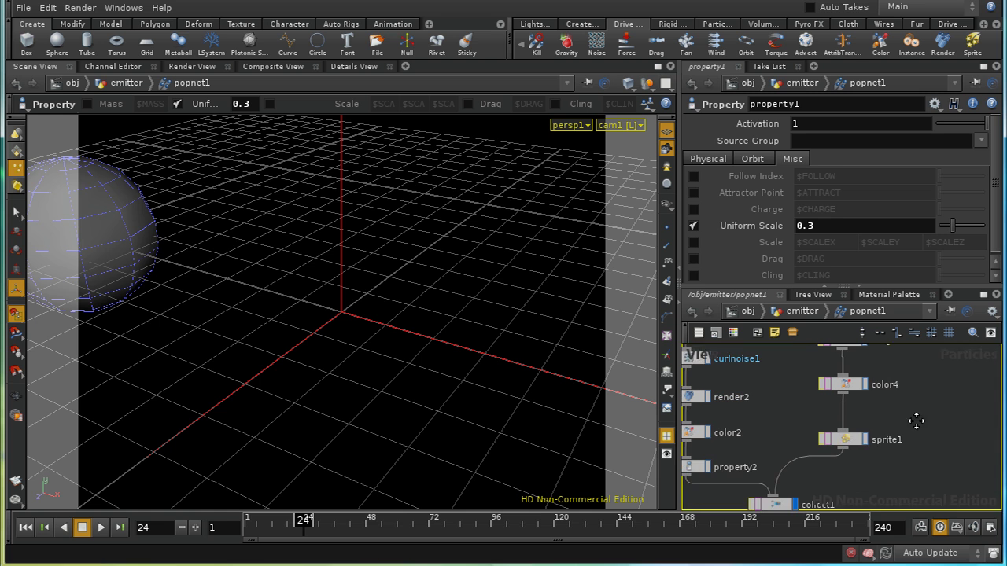
pyautogui.moveTo(839, 479); pyautogui.dragTo(854, 438, button='middle')
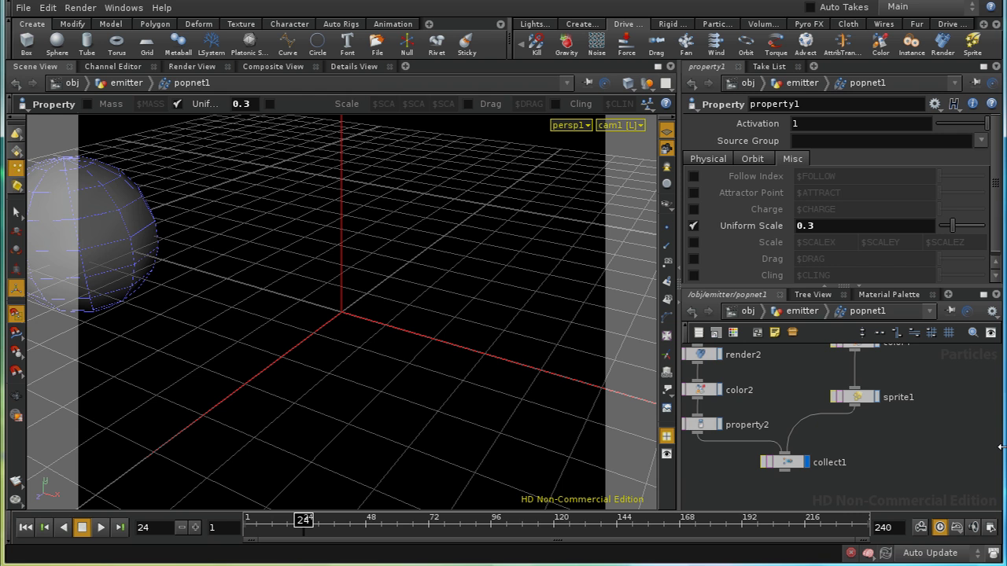
pyautogui.press('u')
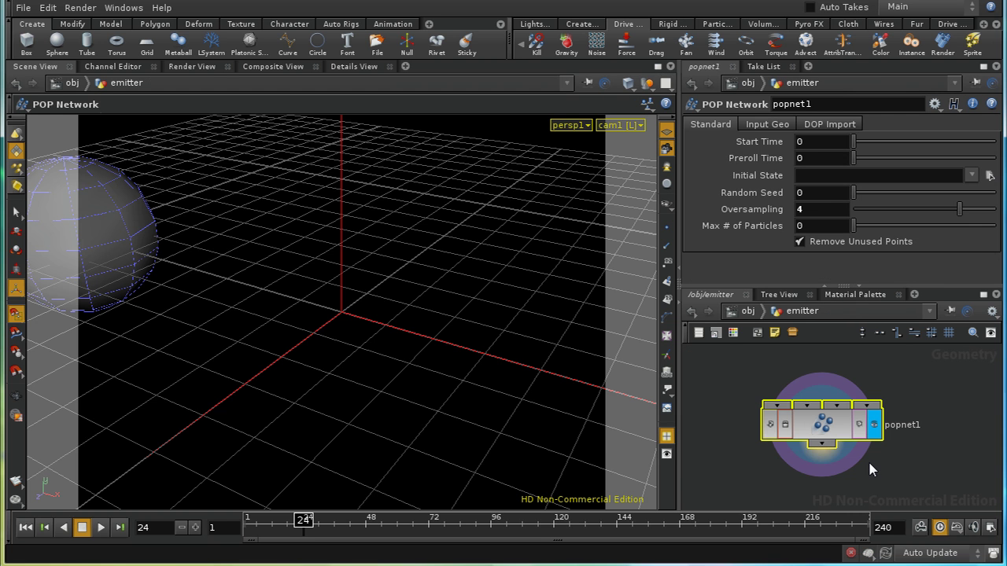
# After checking popnet1's geometry info, add a Blast node below popnet1
pyautogui.middleClick(825, 430)
pyautogui.middleClick(834, 421)
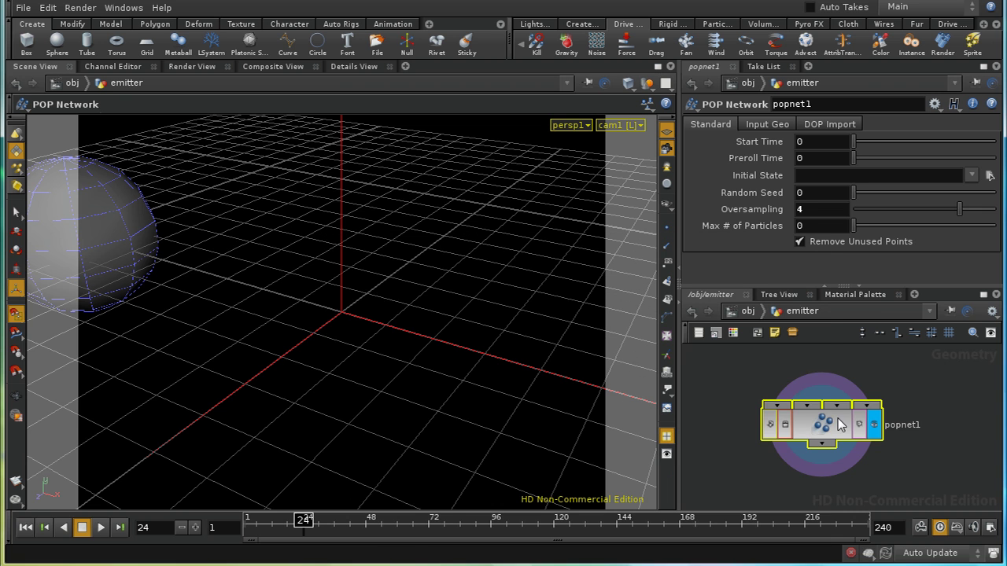
pyautogui.moveTo(949, 416); pyautogui.dragTo(928, 387, button='middle')
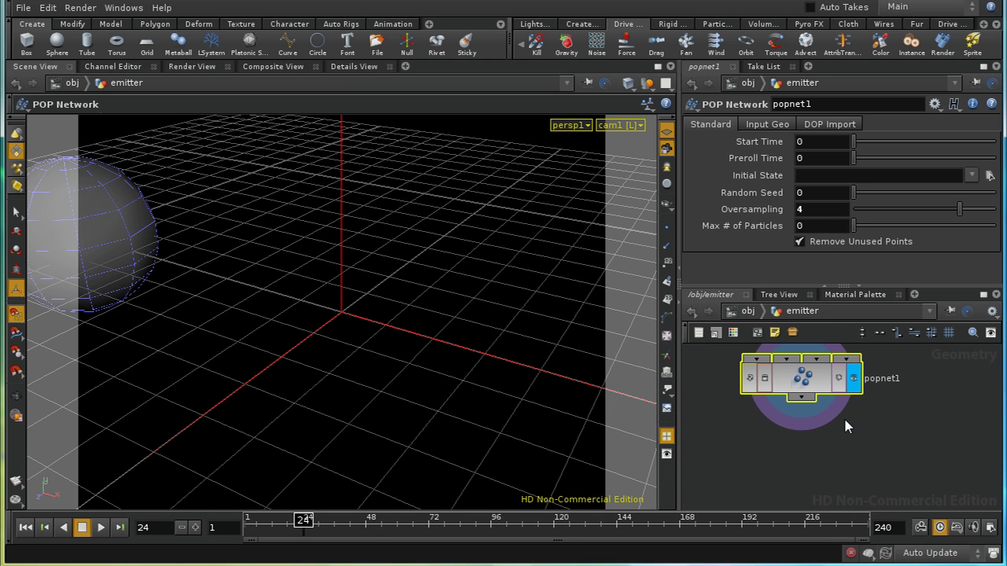
pyautogui.click(800, 398)
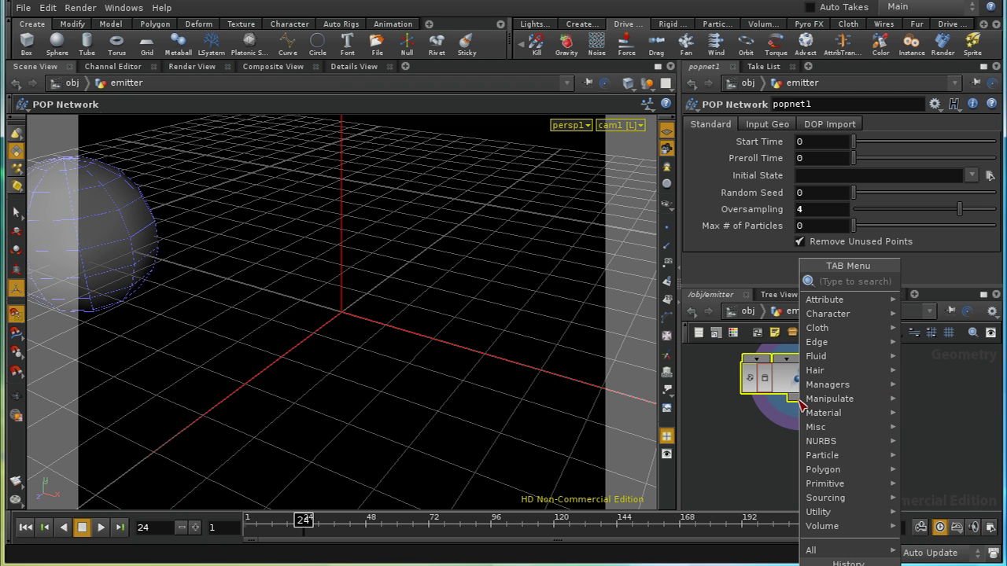
pyautogui.write('blast')
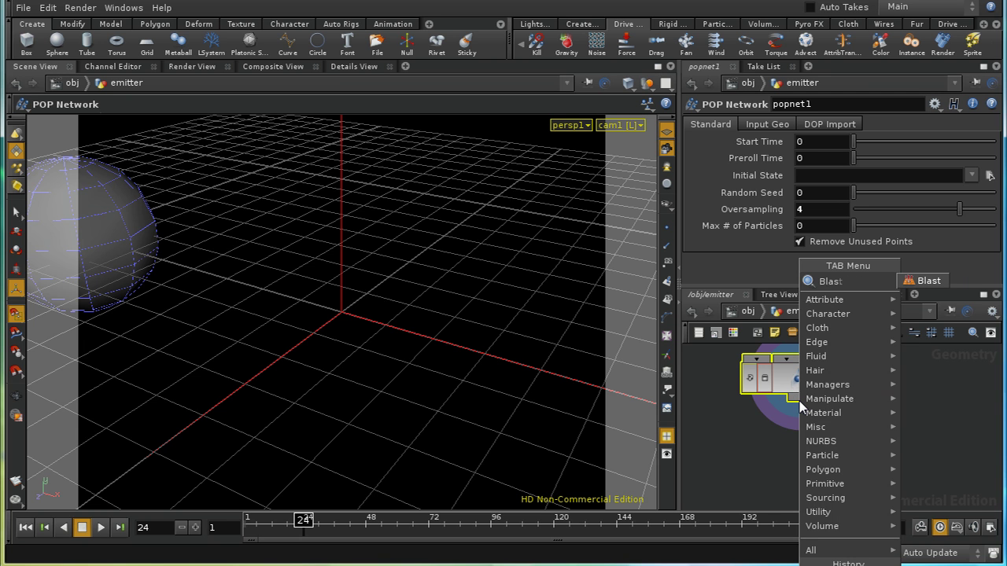
pyautogui.click(925, 281)
pyautogui.click(764, 446)
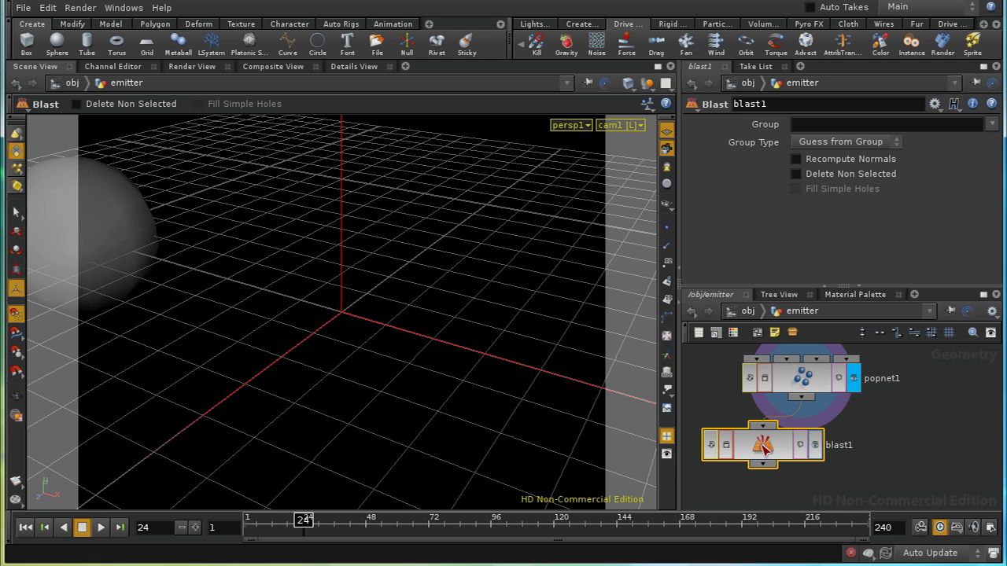
# Check popnet1's point group counts, then move blast1 slightly lower and select it
pyautogui.click(992, 125)
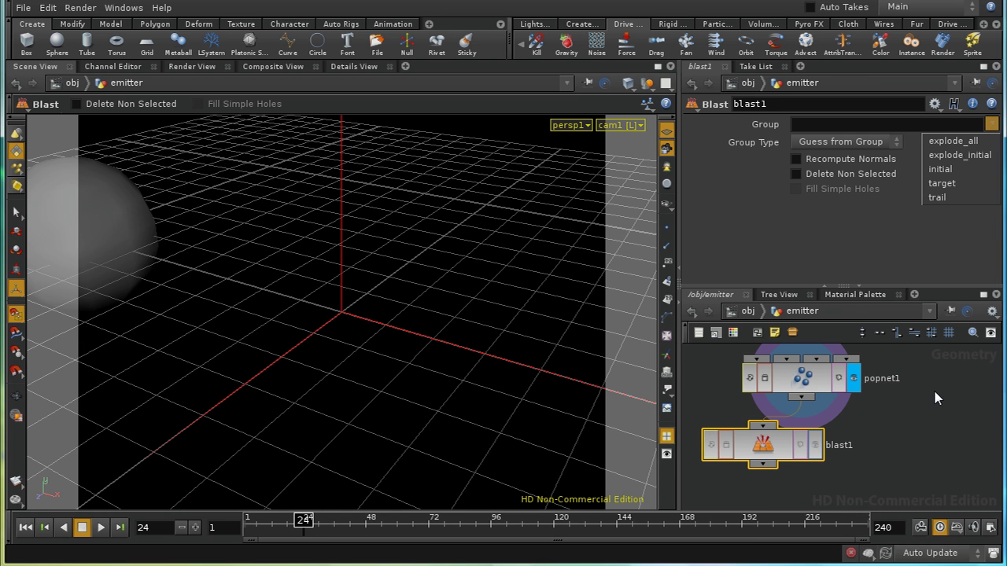
pyautogui.click(813, 381)
pyautogui.middleClick(814, 383)
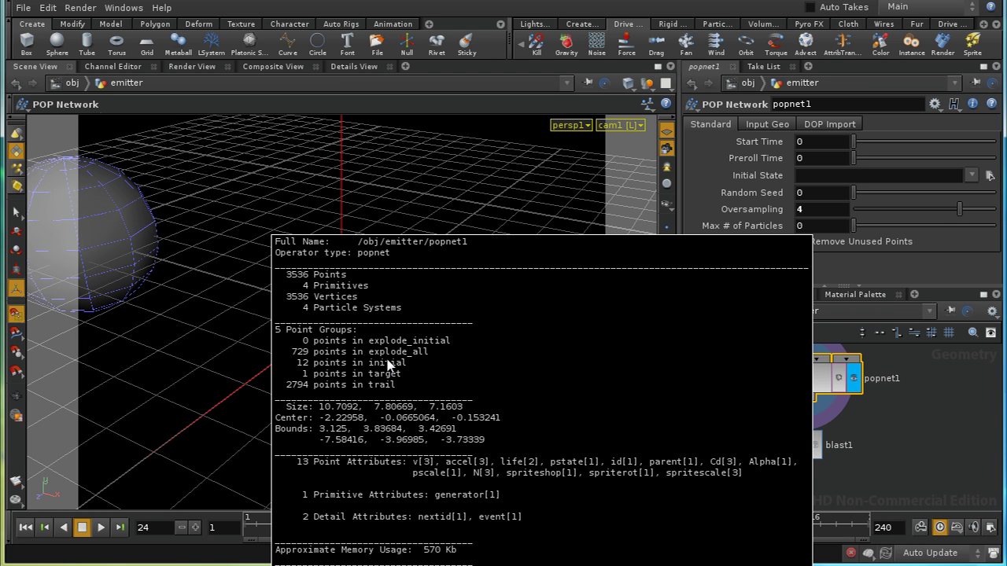
pyautogui.moveTo(383, 346); pyautogui.dragTo(661, 374, button='middle')
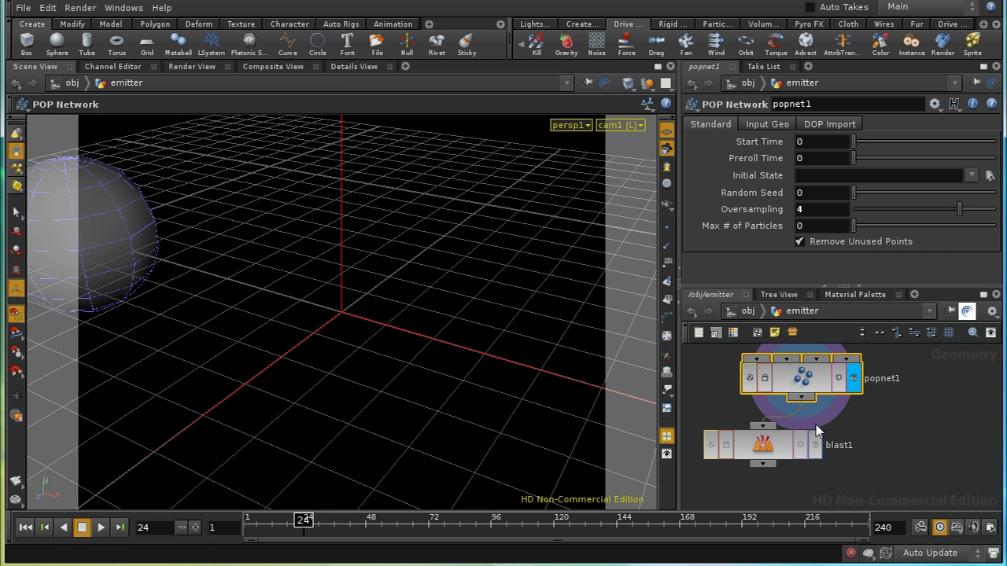
pyautogui.moveTo(777, 443); pyautogui.dragTo(782, 460)
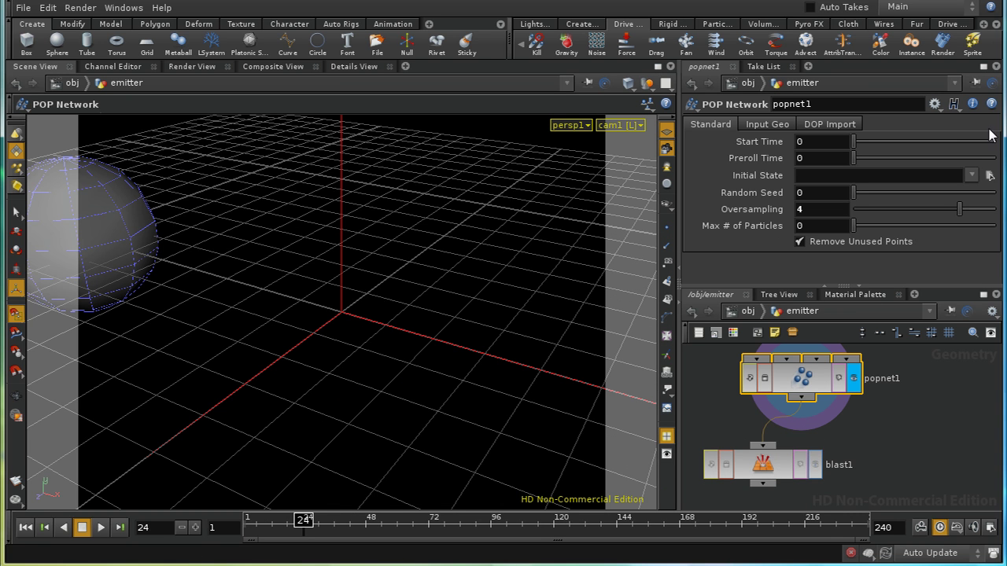
pyautogui.click(775, 465)
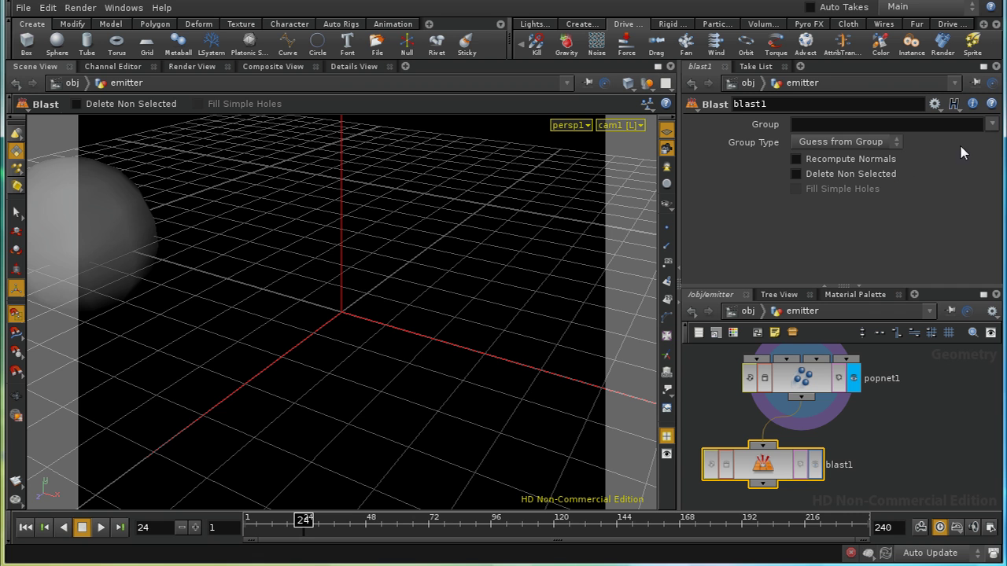
# Set blast1's Group to initial, target and trail, and make blast1 the displayed node
pyautogui.click(992, 125)
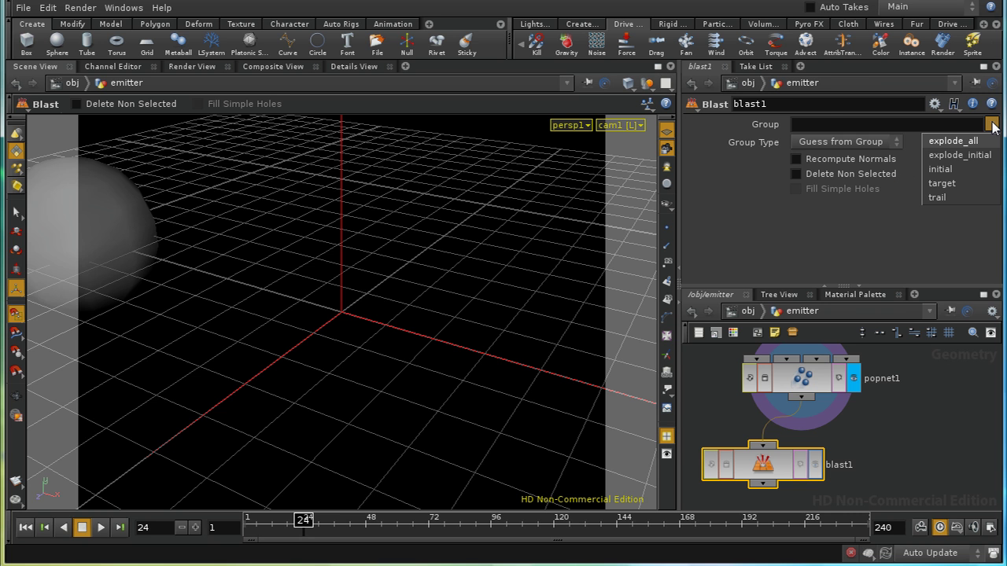
pyautogui.click(972, 169)
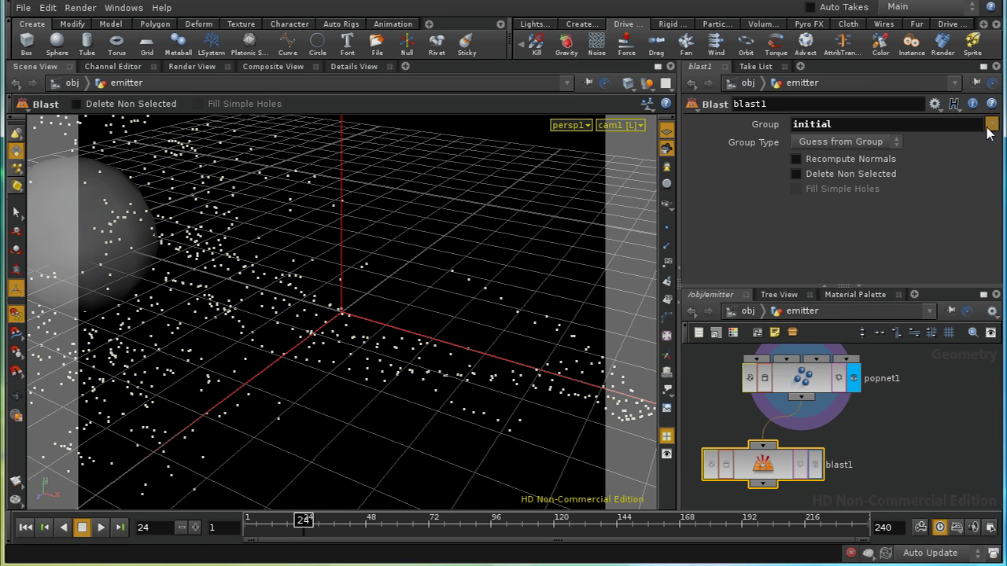
pyautogui.click(992, 124)
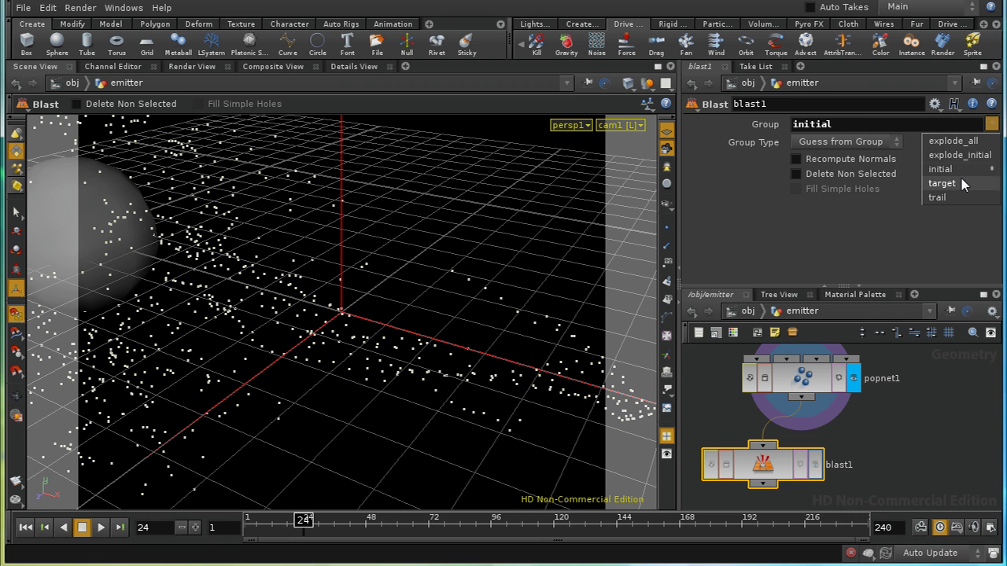
pyautogui.click(962, 183)
pyautogui.click(992, 124)
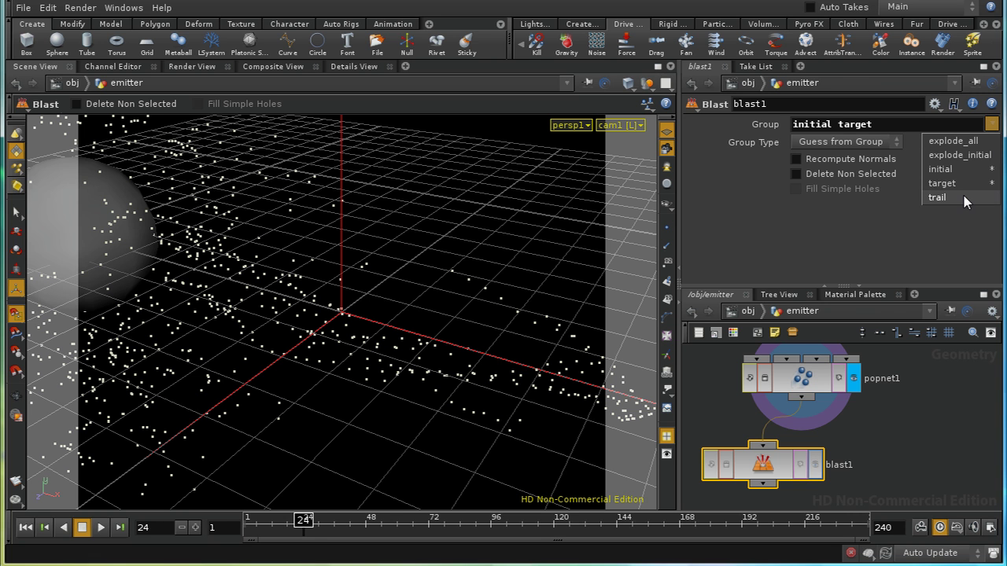
pyautogui.click(965, 197)
pyautogui.click(815, 464)
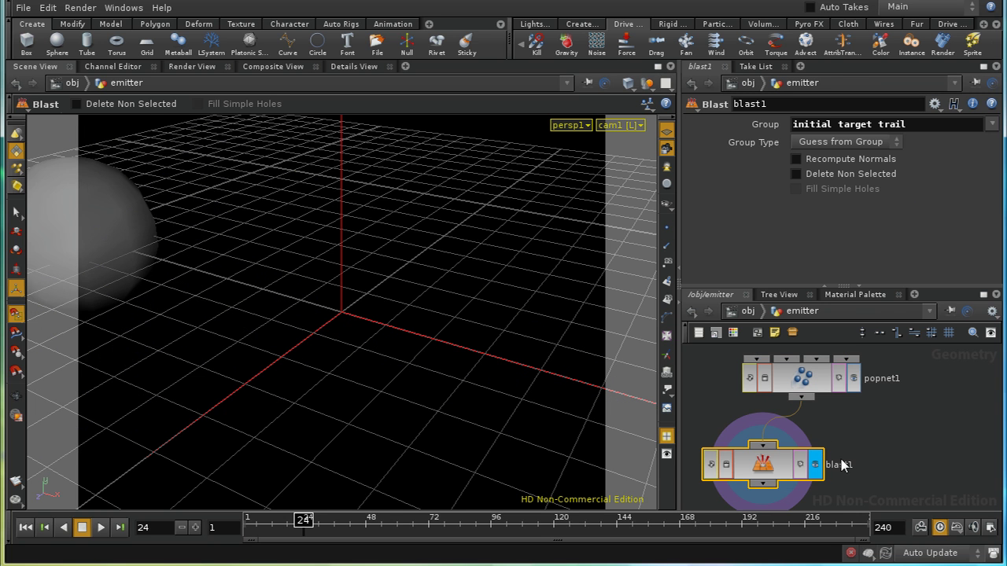
# Duplicate blast1 as blast2 beside it and enable Delete Non Selected
pyautogui.hotkey('ctrl', 'c')
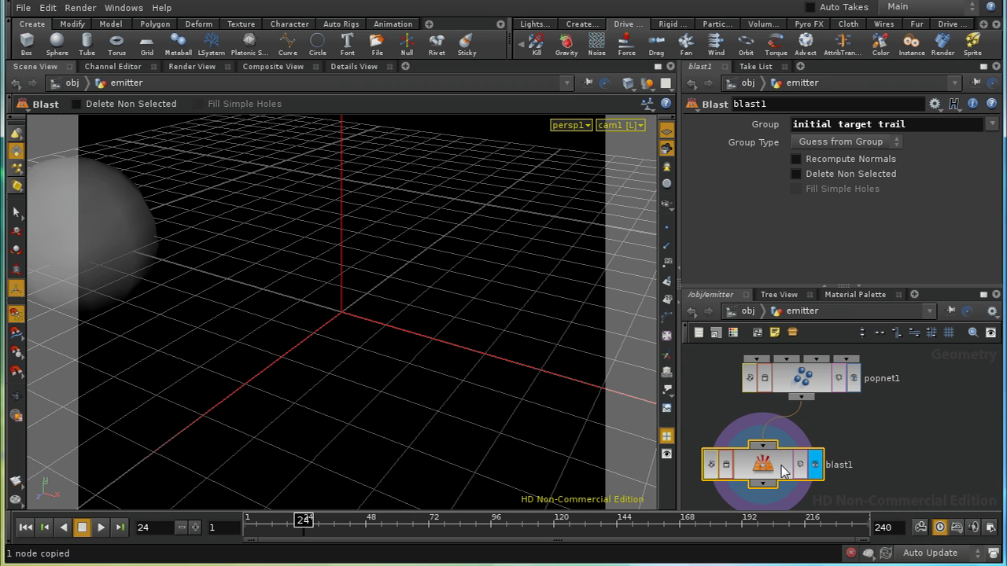
pyautogui.hotkey('ctrl', 'v')
pyautogui.moveTo(839, 473); pyautogui.dragTo(900, 409)
pyautogui.click(834, 174)
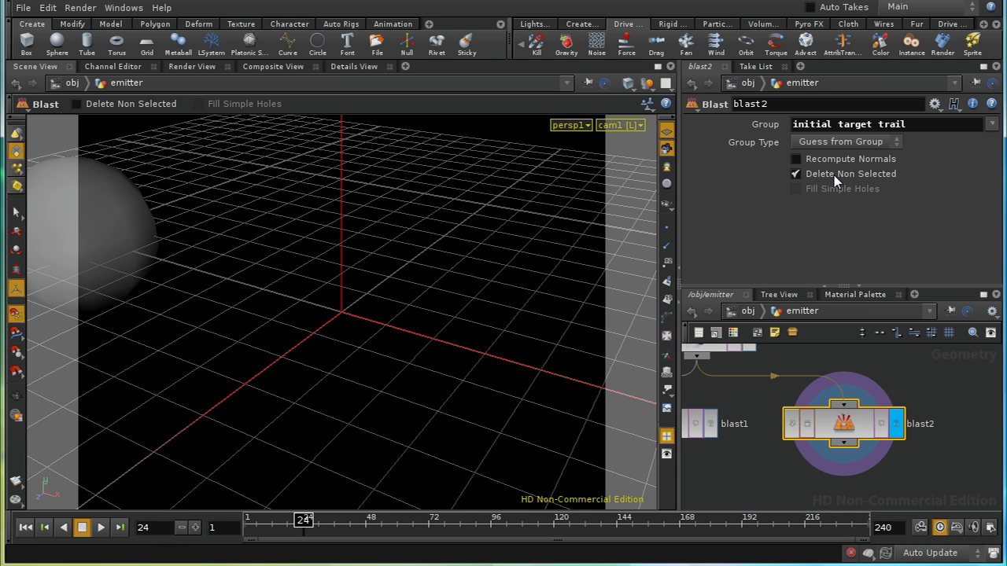
# Compare blast1's and blast2's results in the viewport, making room below blast2
pyautogui.moveTo(820, 471); pyautogui.dragTo(949, 467, button='middle')
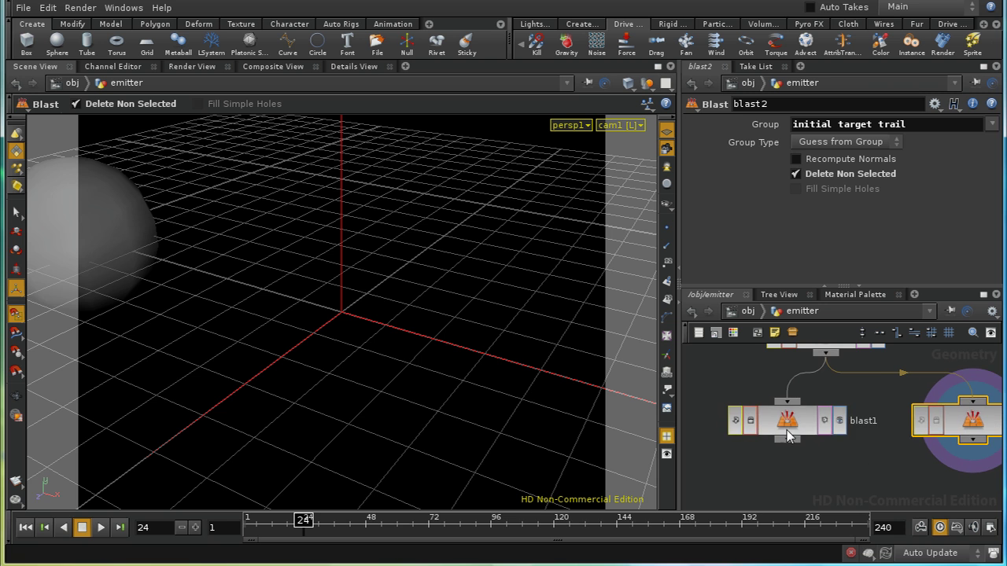
pyautogui.click(789, 437)
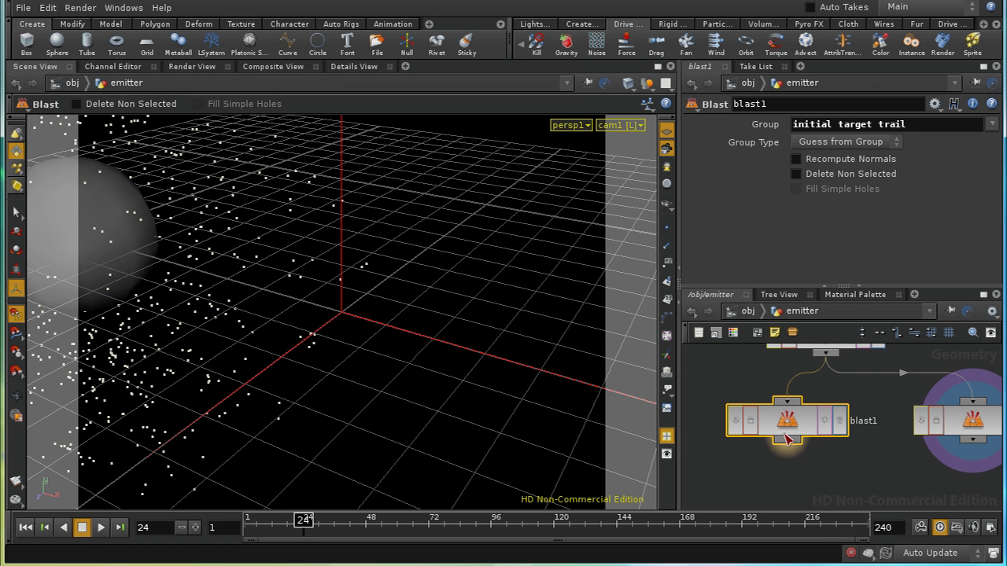
pyautogui.moveTo(856, 482); pyautogui.dragTo(715, 469, button='middle')
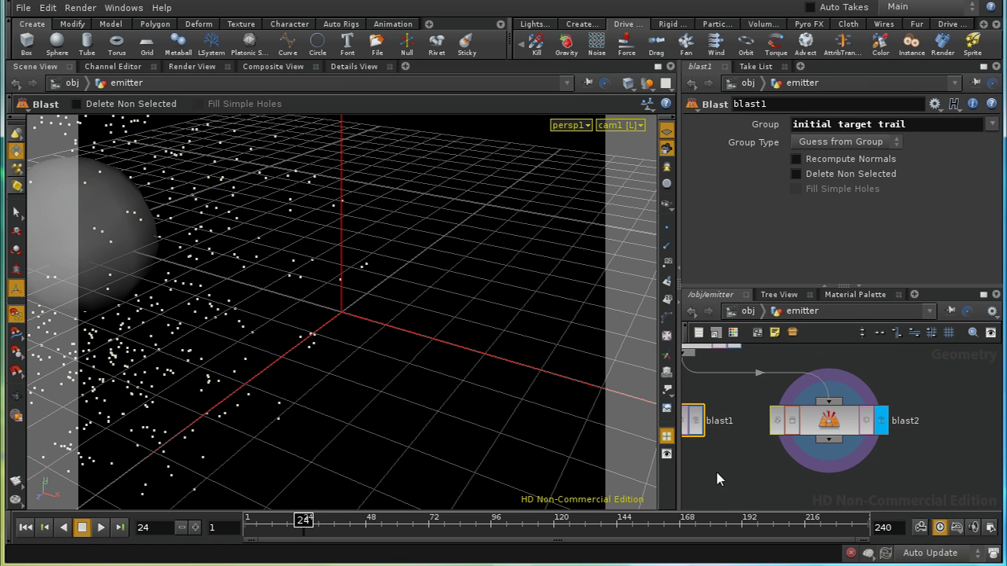
pyautogui.click(820, 425)
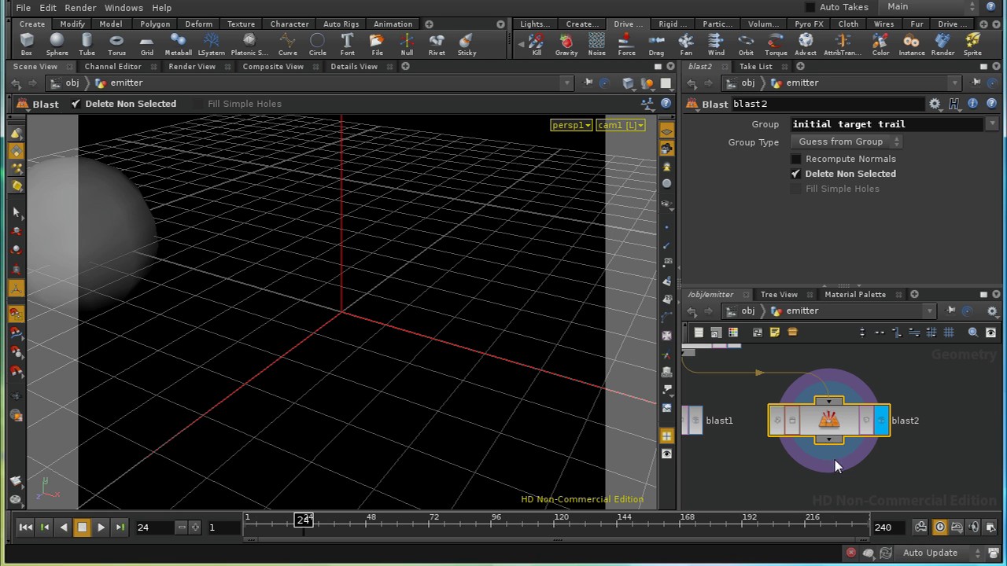
pyautogui.moveTo(896, 452); pyautogui.dragTo(852, 486, button='middle')
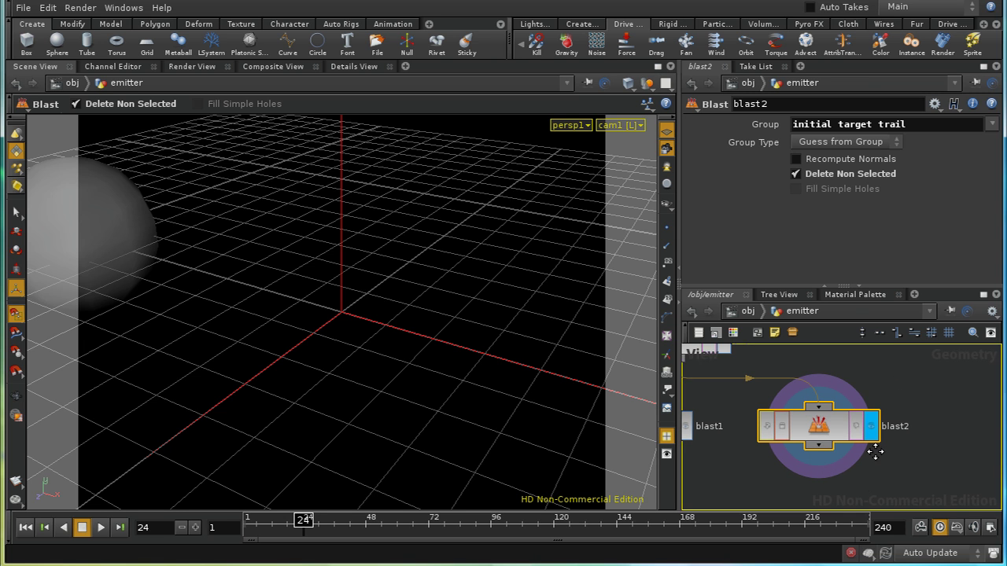
pyautogui.moveTo(872, 451); pyautogui.dragTo(842, 359, button='middle')
# Add a Null under blast2 and name it JET_OUT
pyautogui.press('Tab')
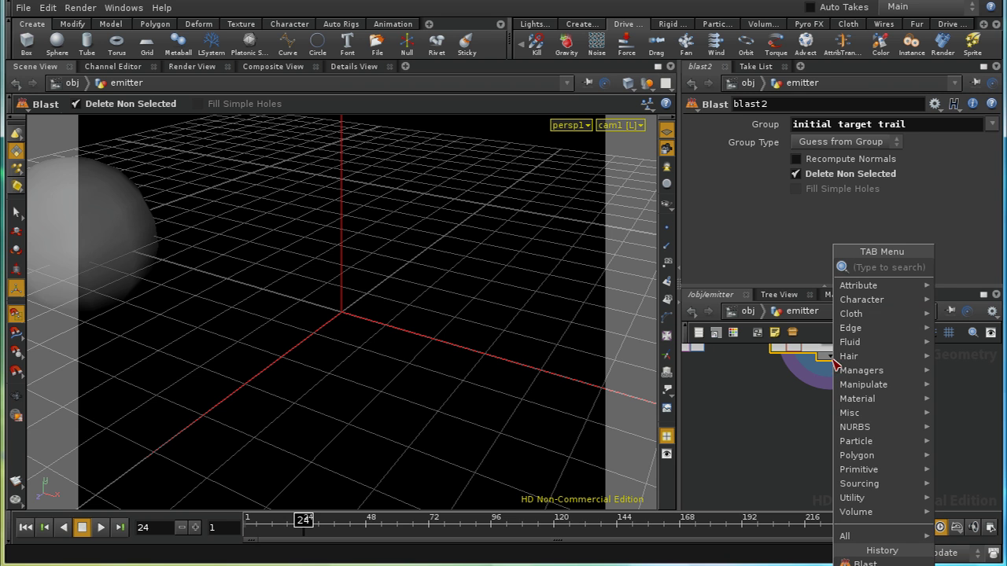
pyautogui.write('Null')
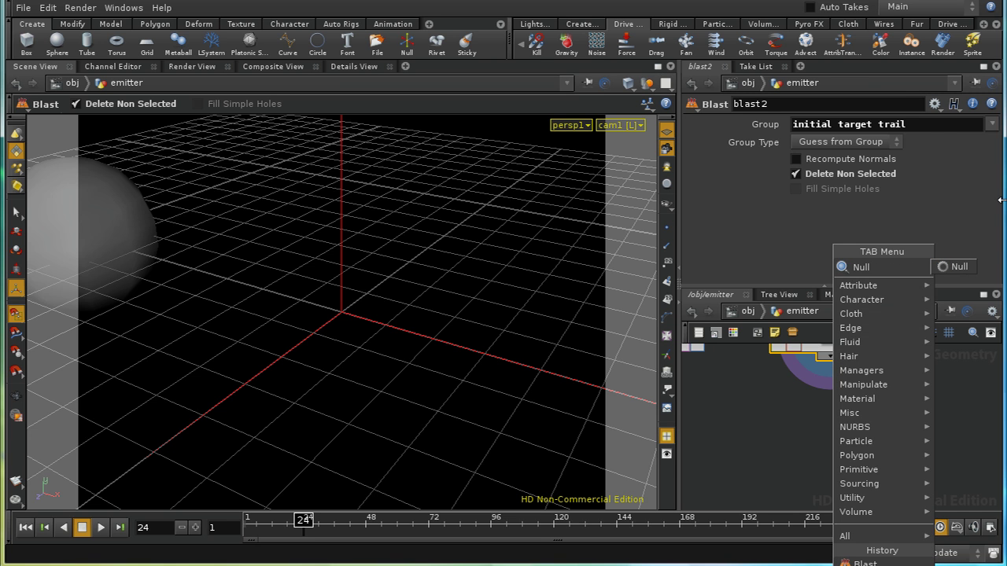
pyautogui.click(958, 267)
pyautogui.click(830, 422)
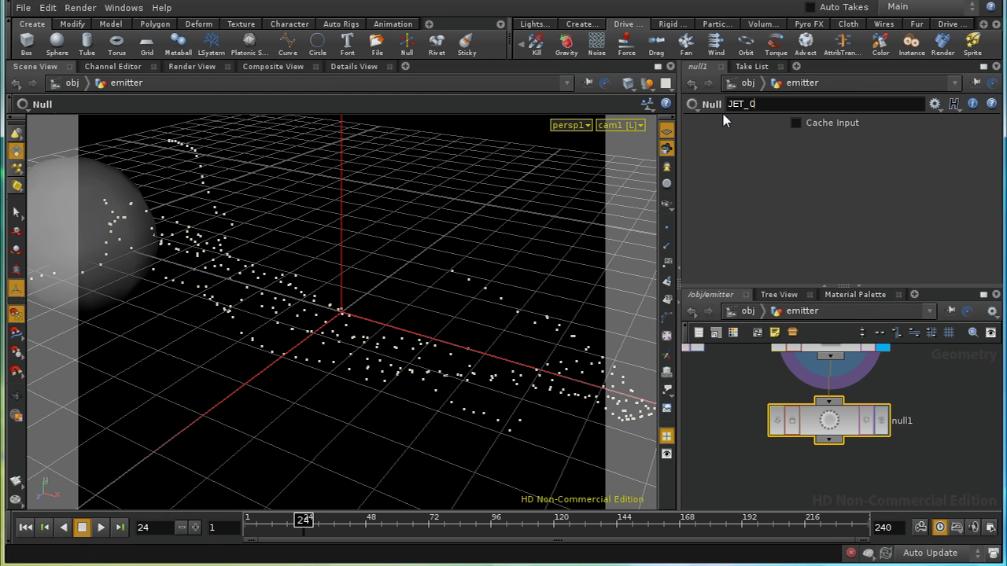
pyautogui.press('Return')
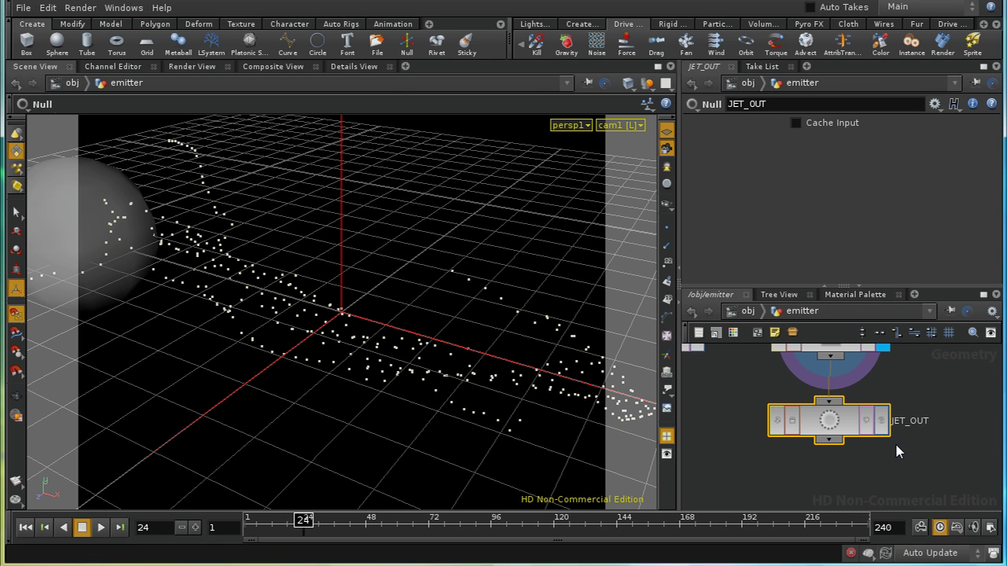
# Display blast1's result in the viewport and select blast1
pyautogui.moveTo(731, 383); pyautogui.dragTo(849, 423, button='middle')
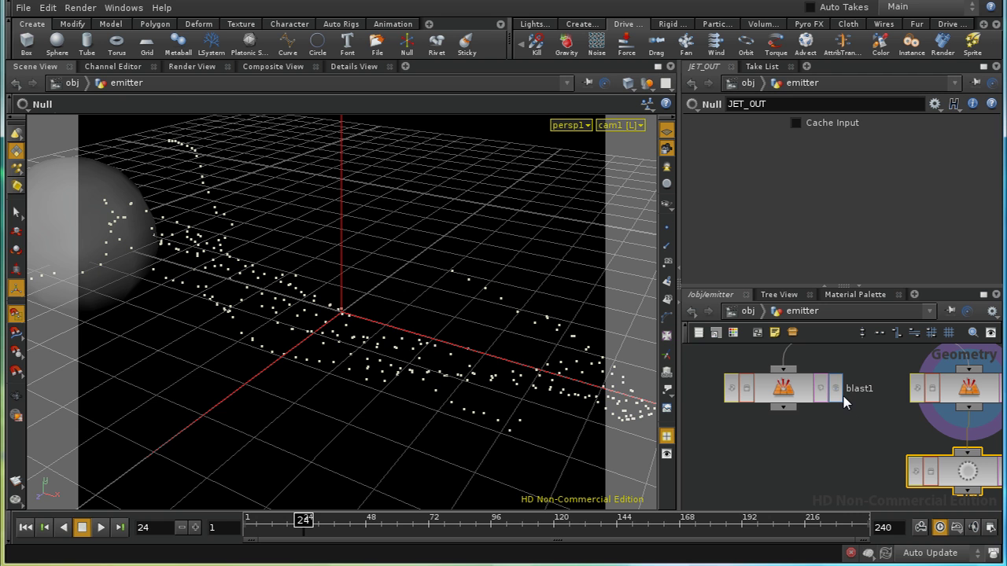
pyautogui.click(835, 388)
pyautogui.click(804, 403)
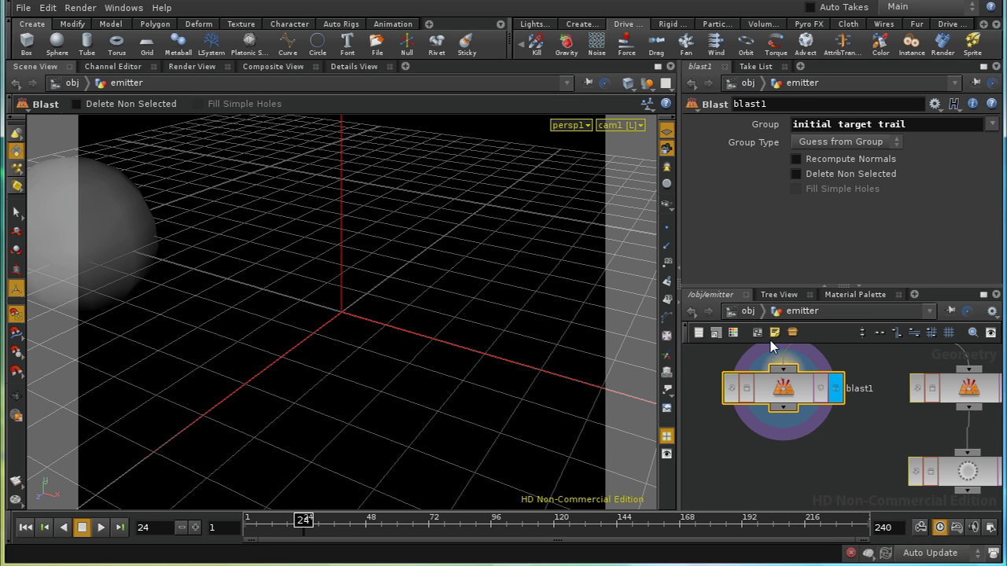
# At the object level, play the animation from frame 1 and stop it
pyautogui.click(748, 311)
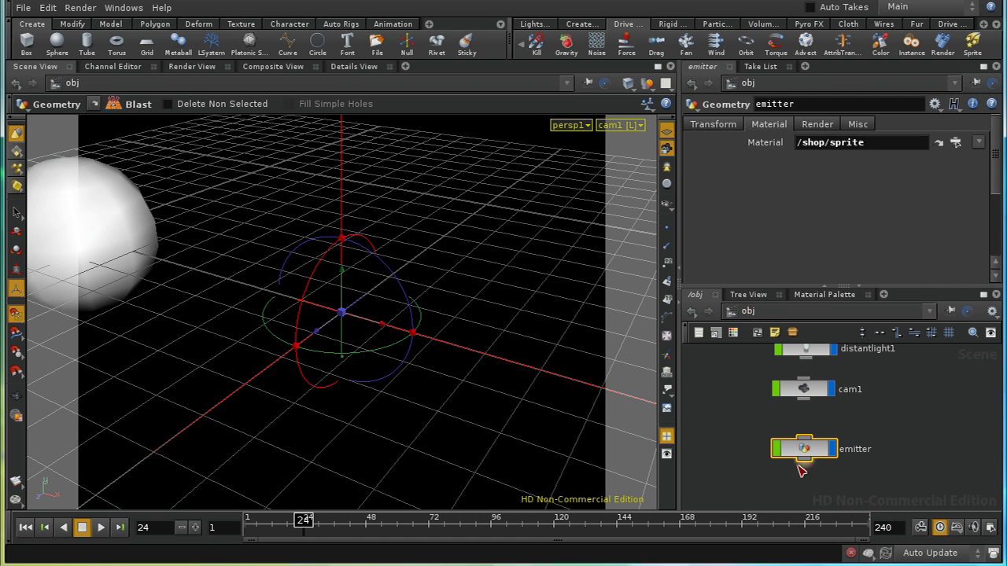
pyautogui.click(30, 528)
pyautogui.click(100, 529)
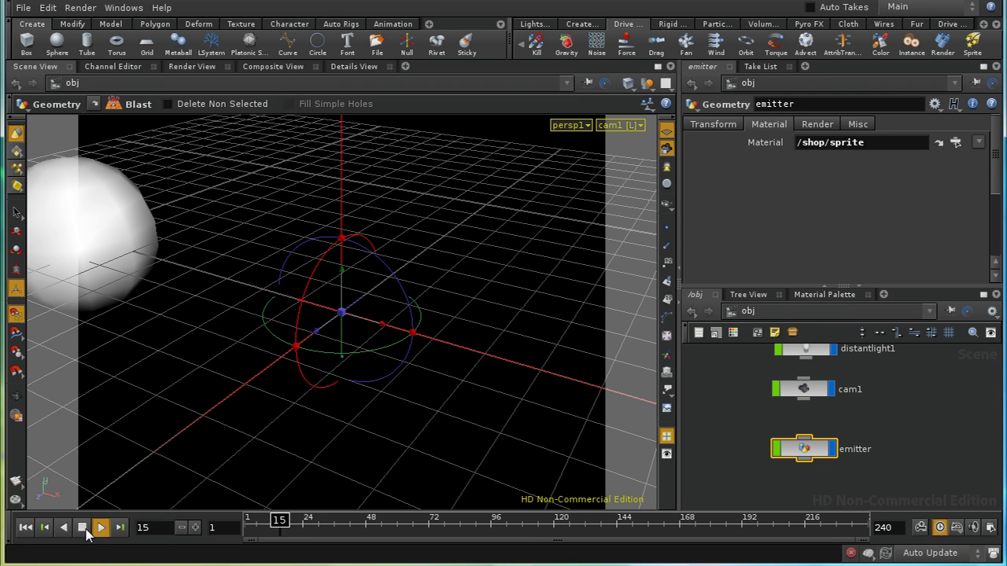
pyautogui.click(84, 528)
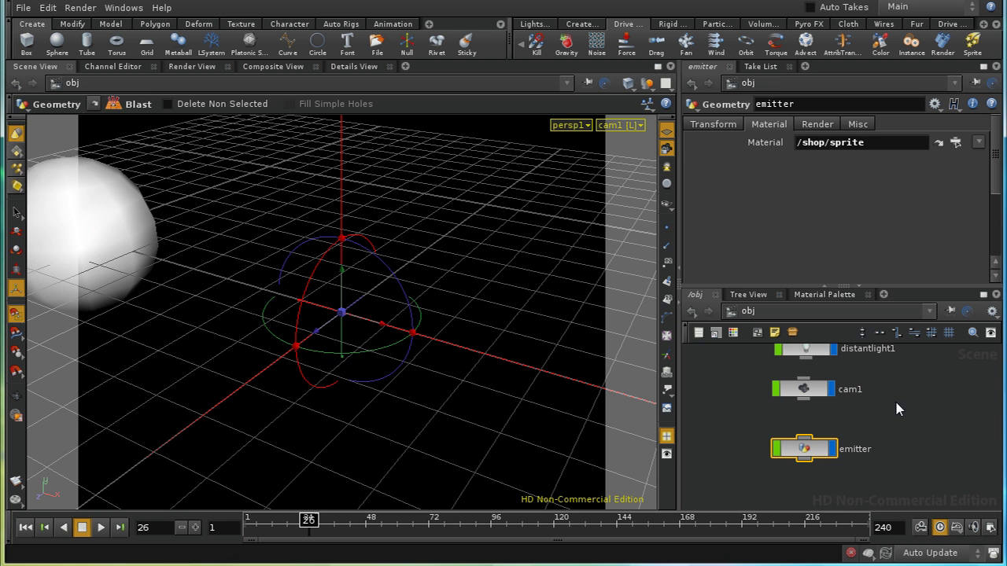
# Inside the emitter, show the particles as points, play to frame 32, and open the Render menu
pyautogui.doubleClick(818, 449)
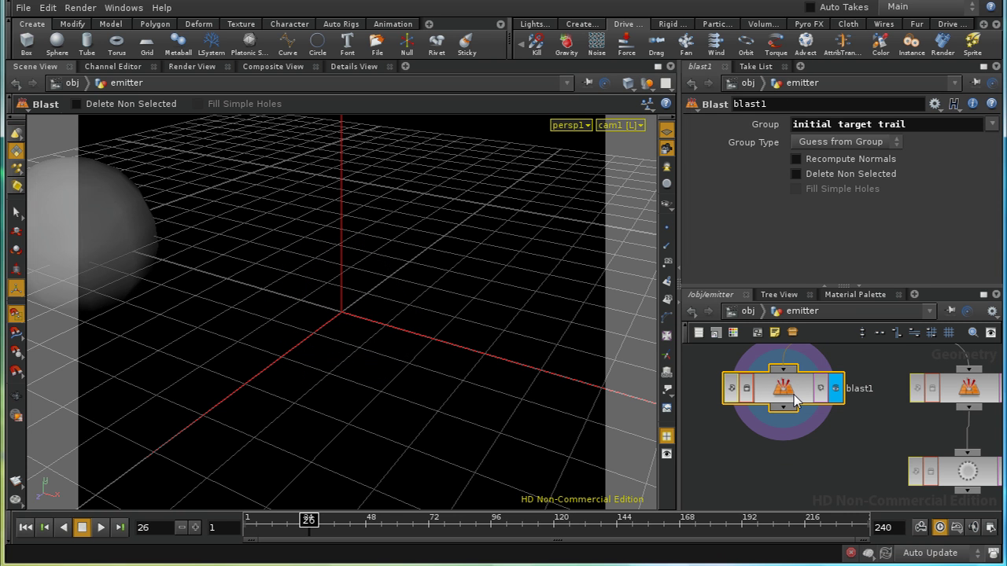
pyautogui.click(666, 227)
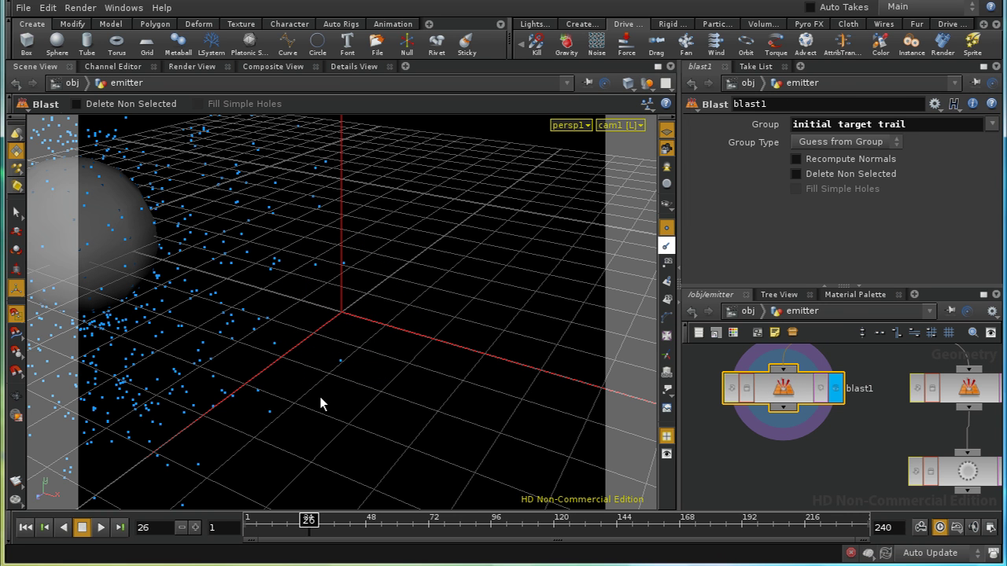
pyautogui.click(101, 527)
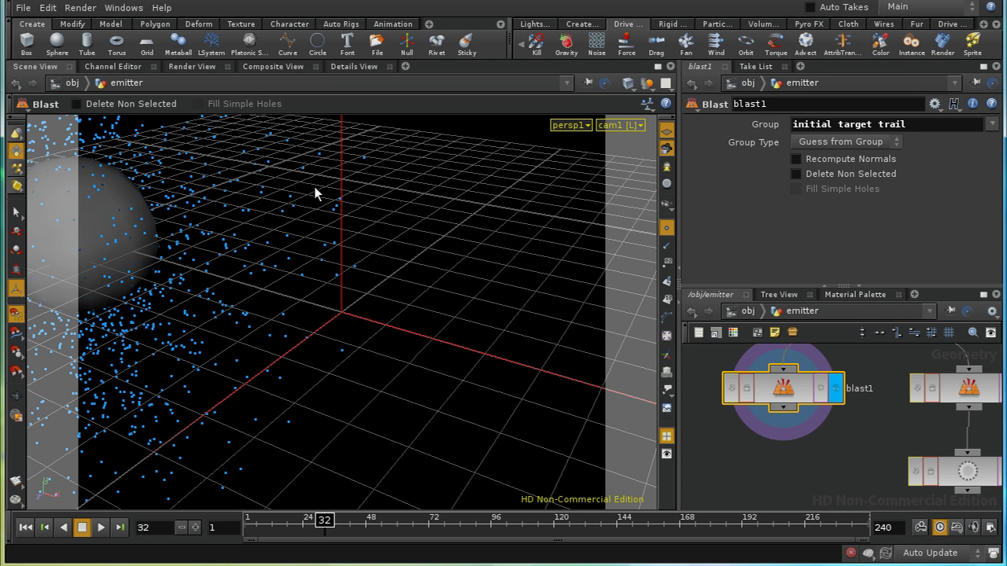
pyautogui.click(85, 8)
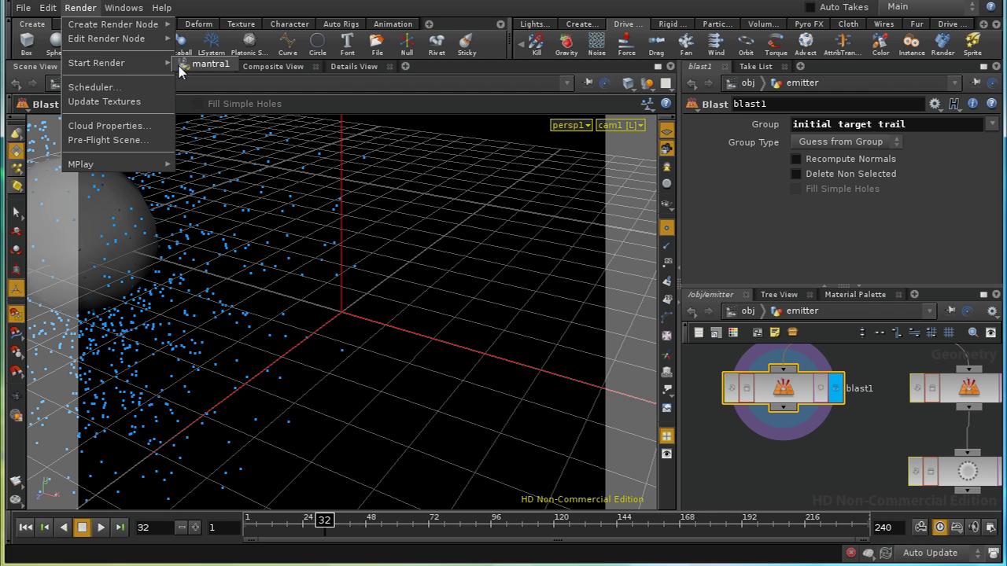
# Render frame 32 with mantra1, review the sprite burst, and close MPlay
pyautogui.click(197, 63)
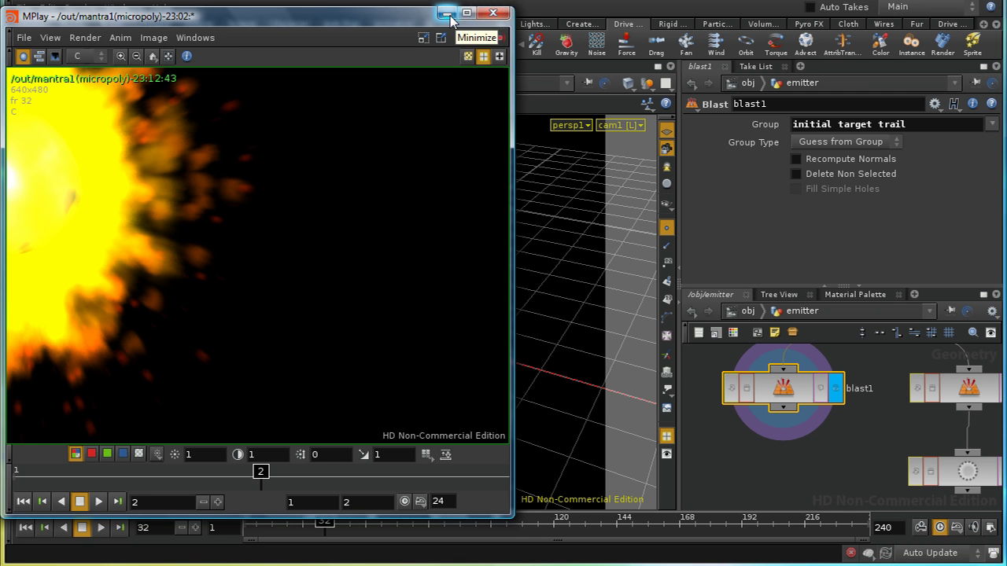
pyautogui.click(492, 13)
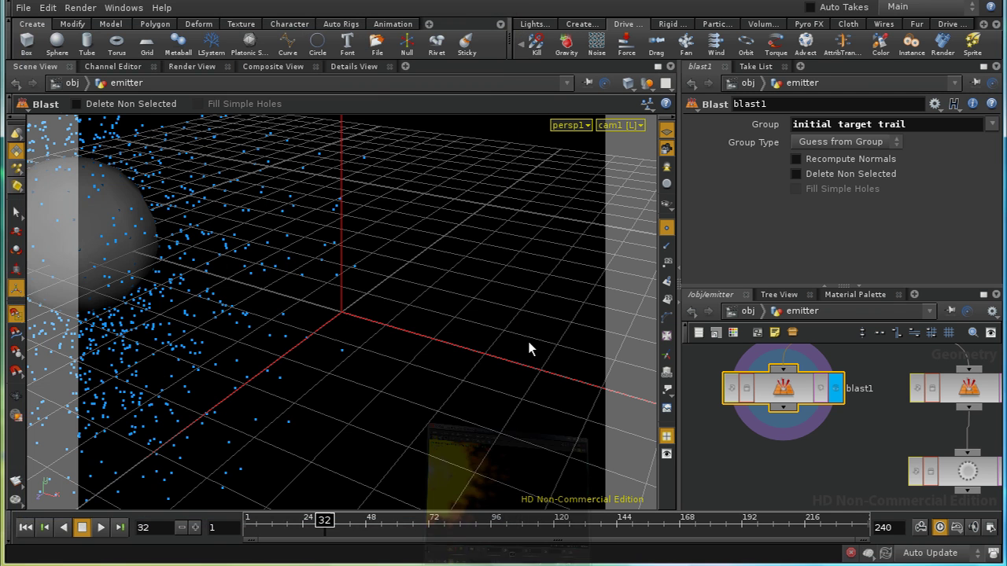
# Step through the timeline to find particles appearing near frame 17, then return to frame 1 and /obj
pyautogui.click(25, 528)
pyautogui.moveTo(240, 528); pyautogui.dragTo(275, 527)
pyautogui.click(25, 528)
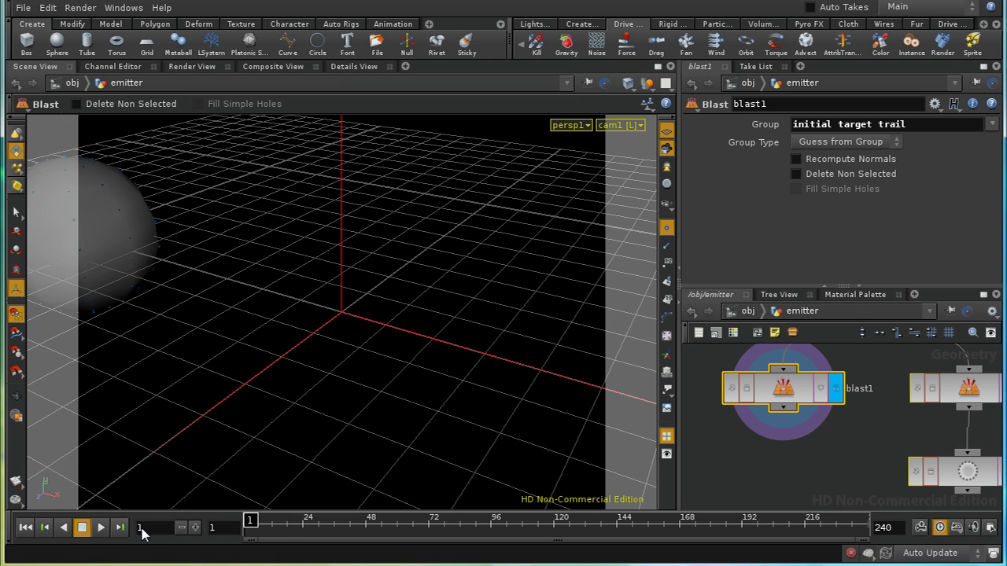
pyautogui.click(194, 528)
pyautogui.click(194, 528)
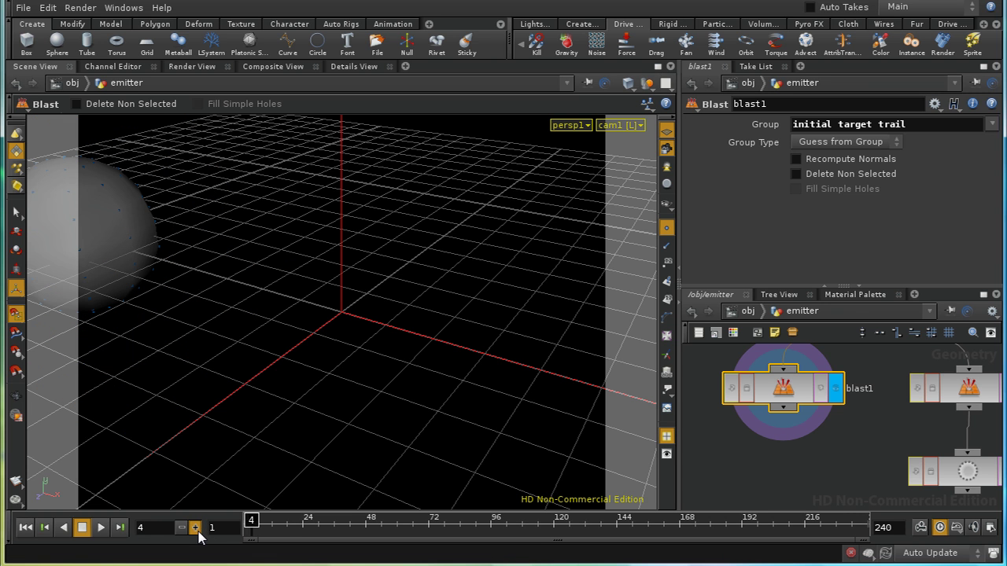
pyautogui.click(196, 529)
pyautogui.click(196, 529)
pyautogui.click(196, 530)
pyautogui.click(196, 530)
pyautogui.click(196, 529)
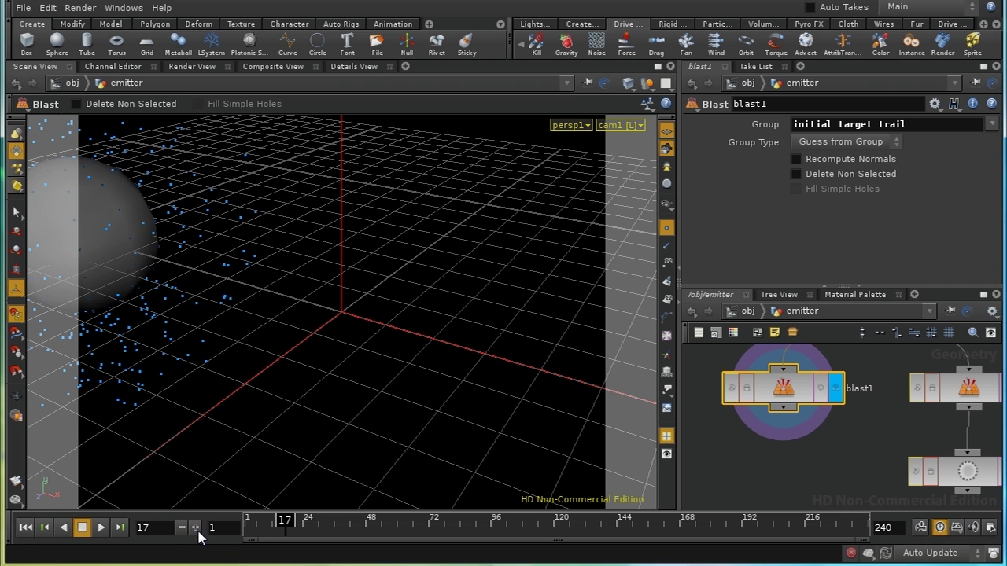
pyautogui.click(24, 531)
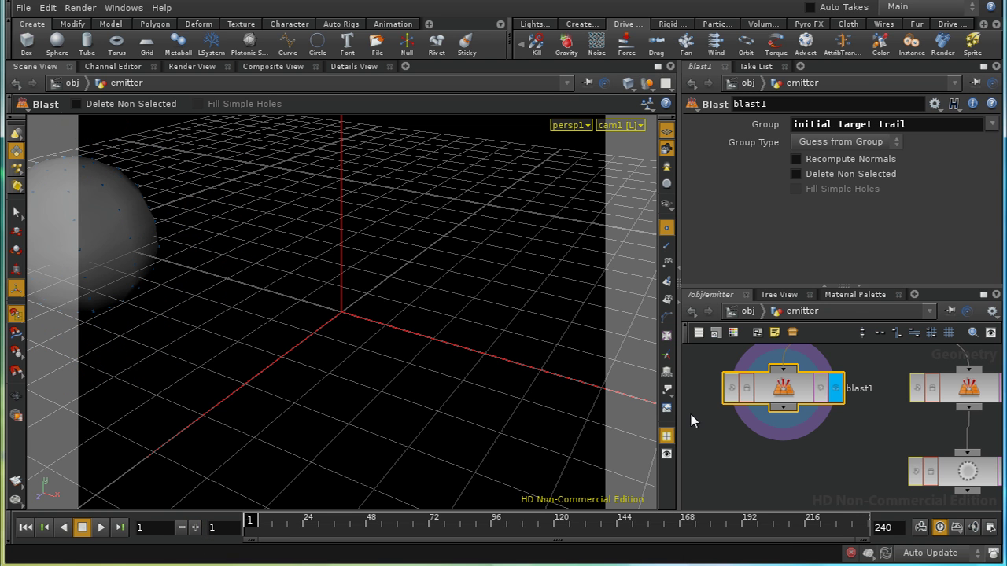
pyautogui.click(747, 313)
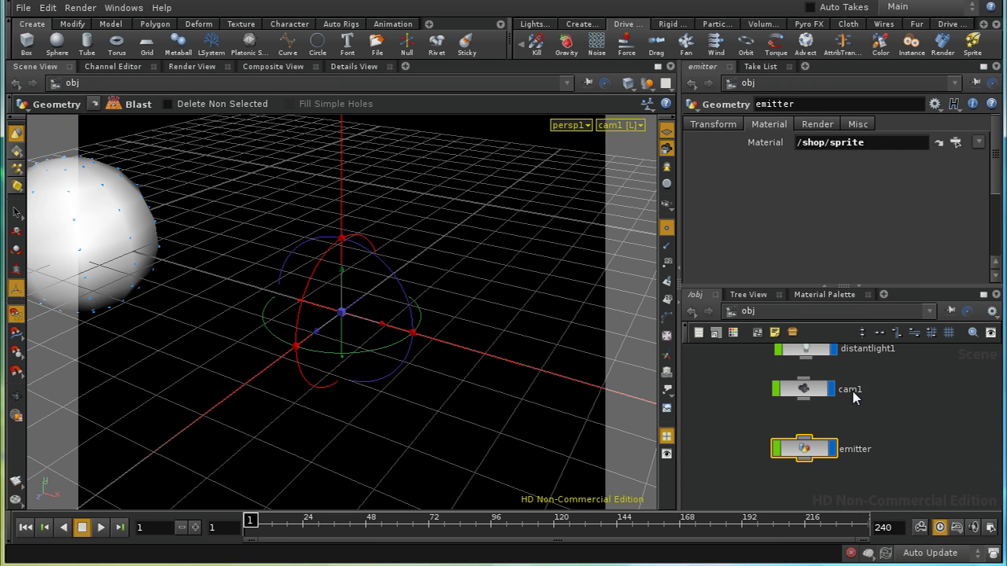
# Enable the target object's Render-tab Display and drive it with the expression $FF < 17
pyautogui.moveTo(878, 386); pyautogui.dragTo(882, 442, button='middle')
pyautogui.click(791, 427)
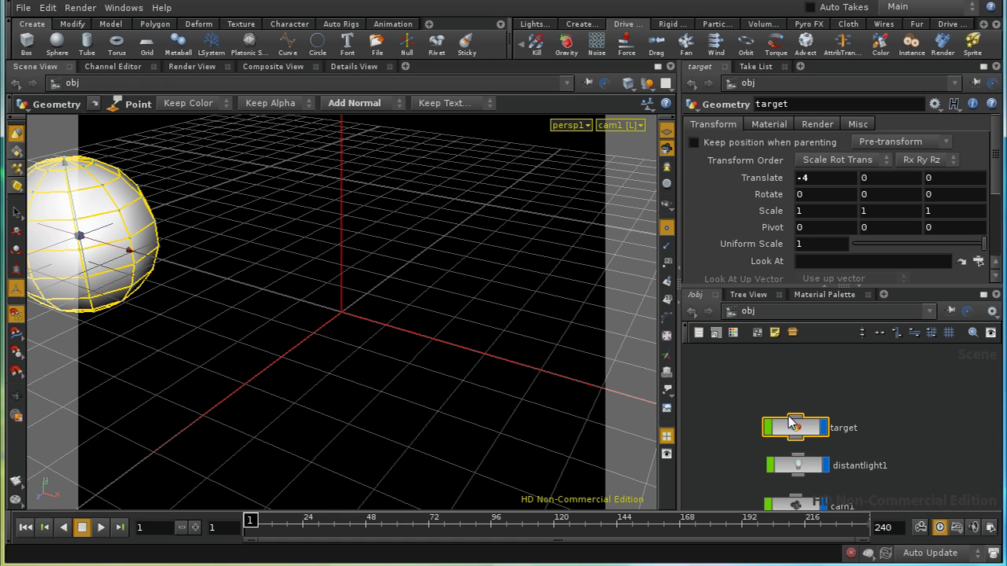
pyautogui.click(816, 125)
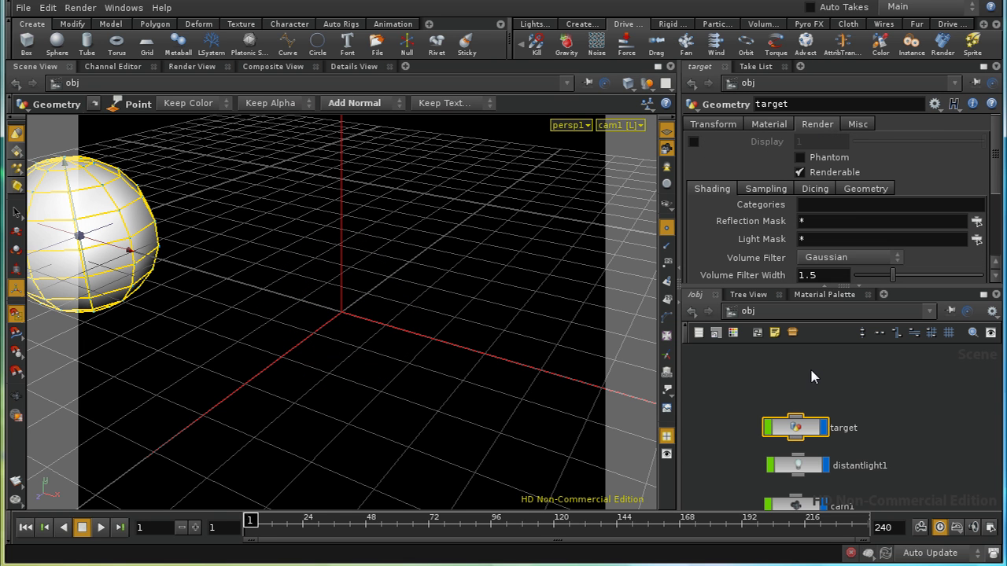
pyautogui.click(694, 142)
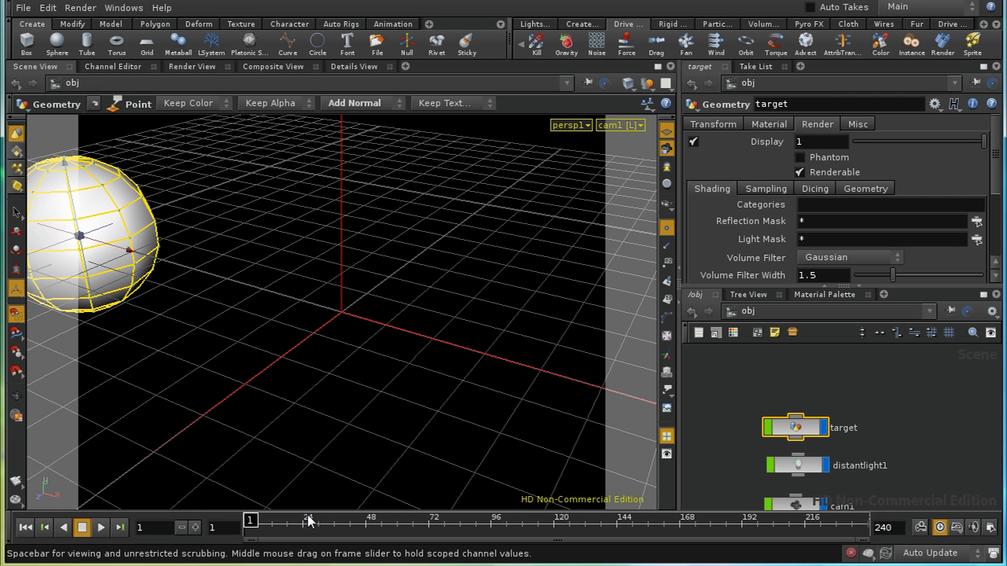
pyautogui.click(812, 142)
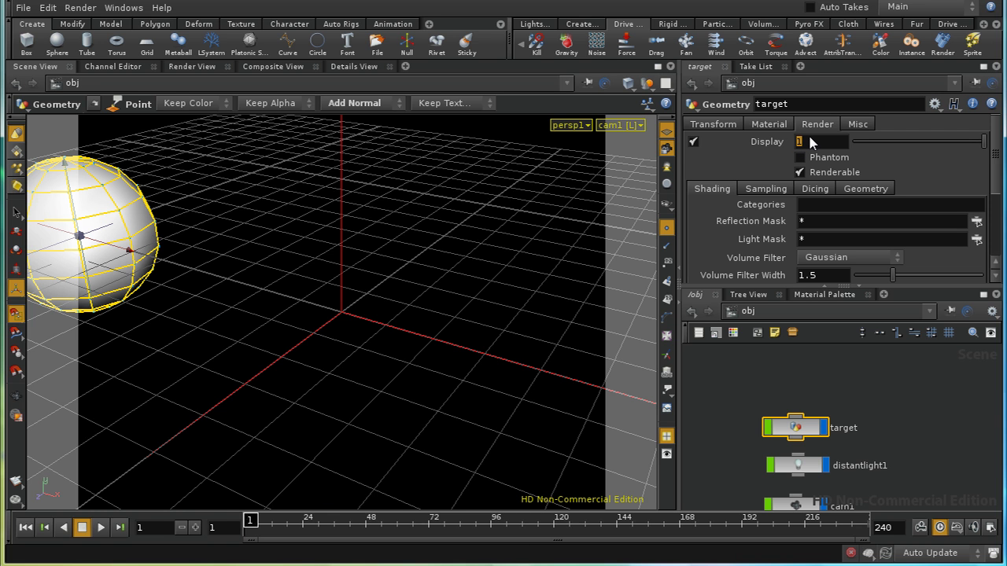
pyautogui.write('$FF < 17')
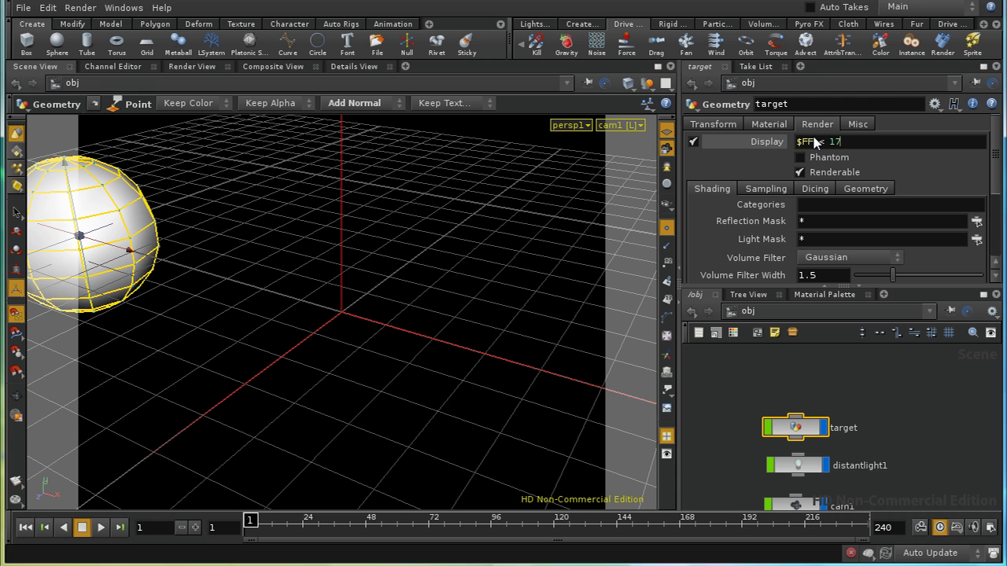
pyautogui.press('Return')
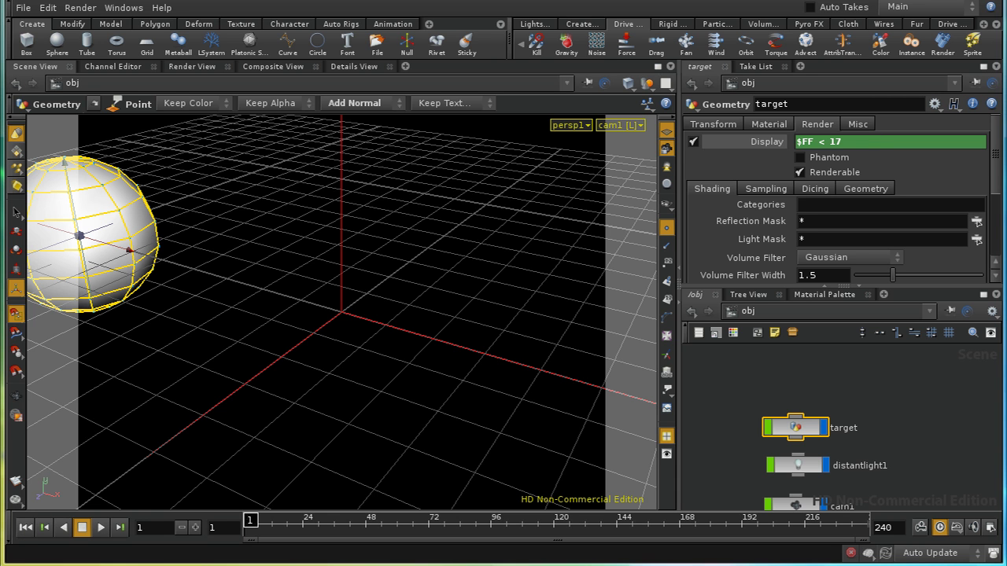
pyautogui.scroll(-5, 868, 455)
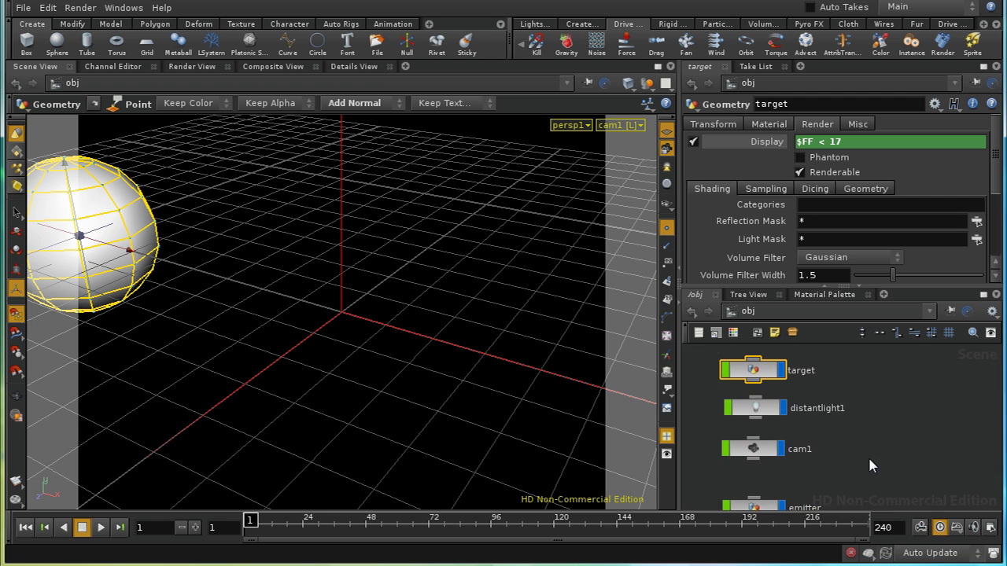
# Add a new Geometry object and rename it trail
pyautogui.press('Tab')
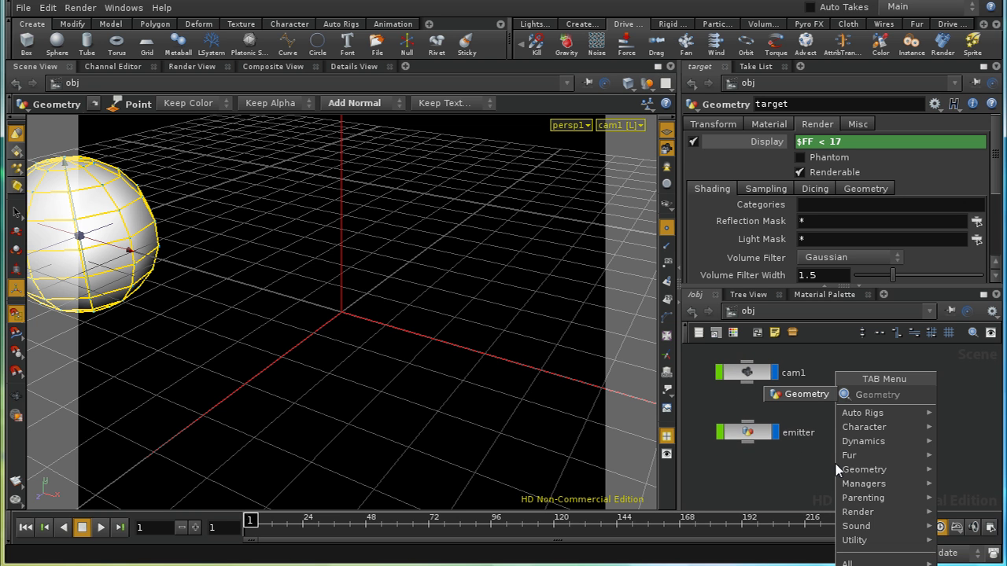
pyautogui.click(814, 399)
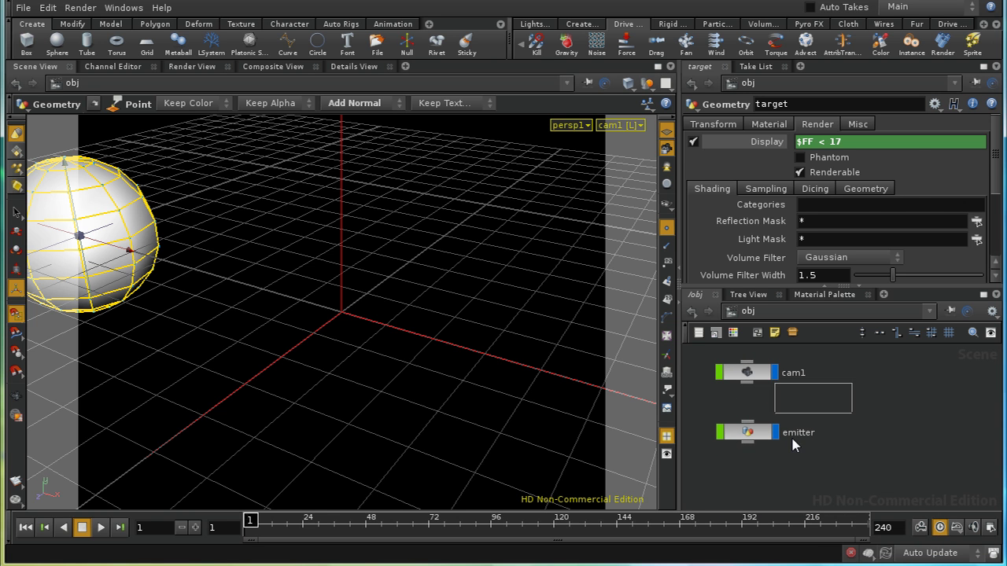
pyautogui.click(753, 473)
pyautogui.doubleClick(767, 107)
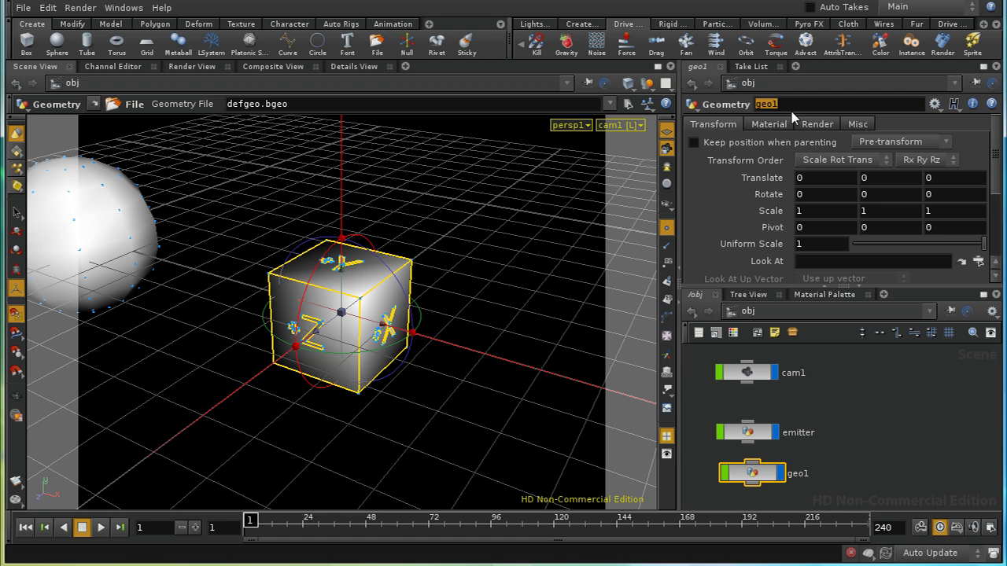
pyautogui.write('trail')
pyautogui.press('Return')
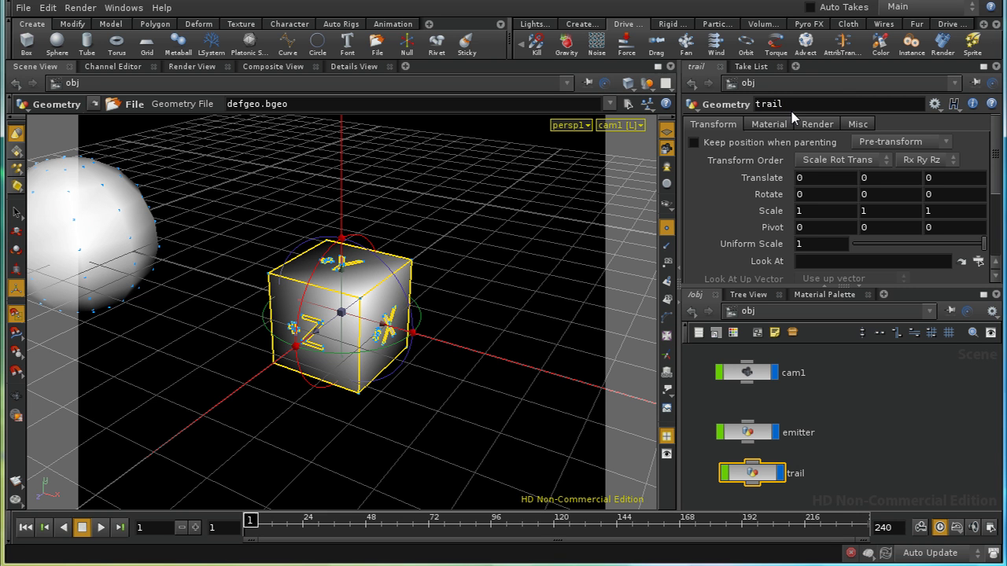
# Inside trail, replace the default File node with an Object Merge node
pyautogui.doubleClick(750, 473)
pyautogui.click(840, 431)
pyautogui.press('Delete')
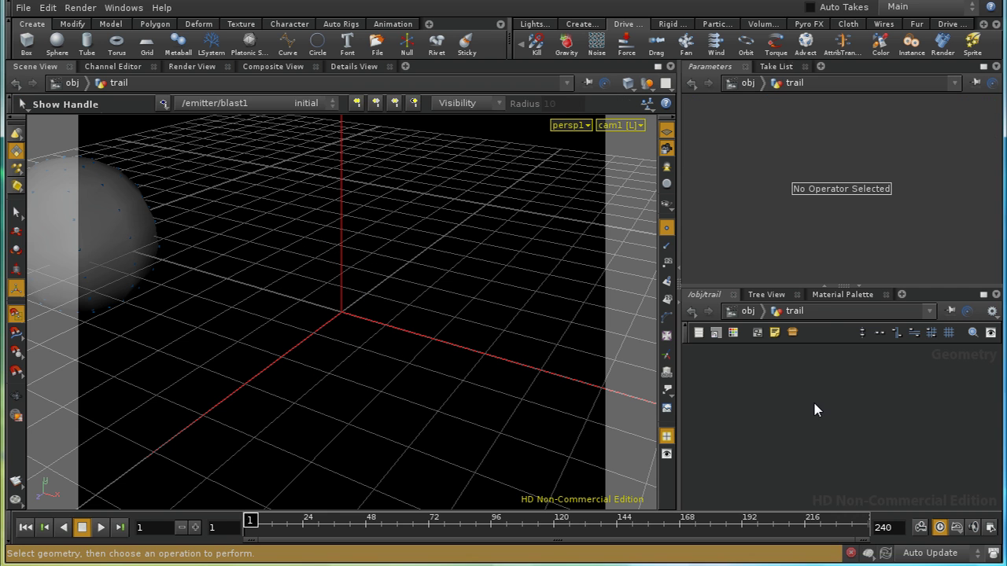
pyautogui.press('Tab')
pyautogui.write('obj')
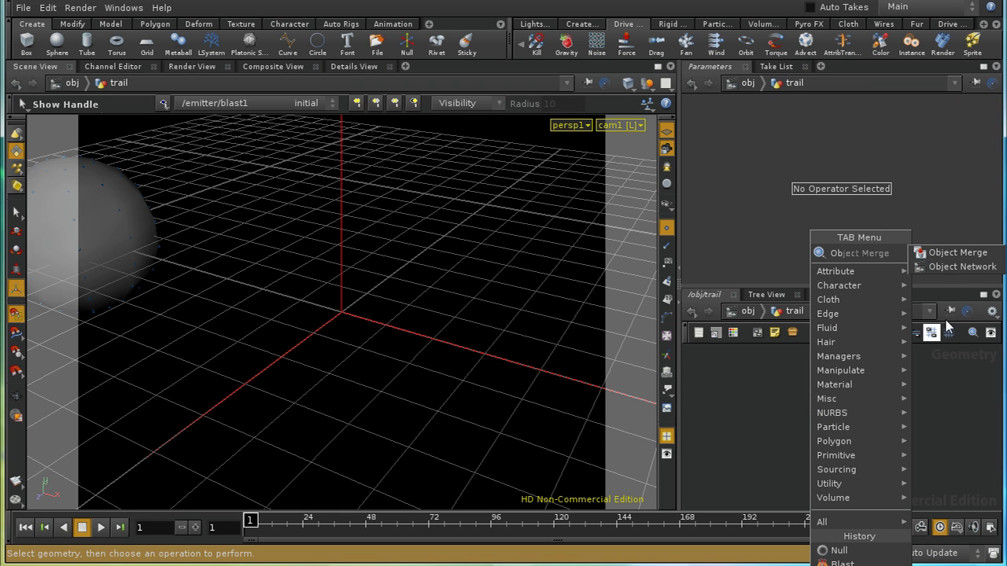
pyautogui.click(957, 252)
pyautogui.click(847, 395)
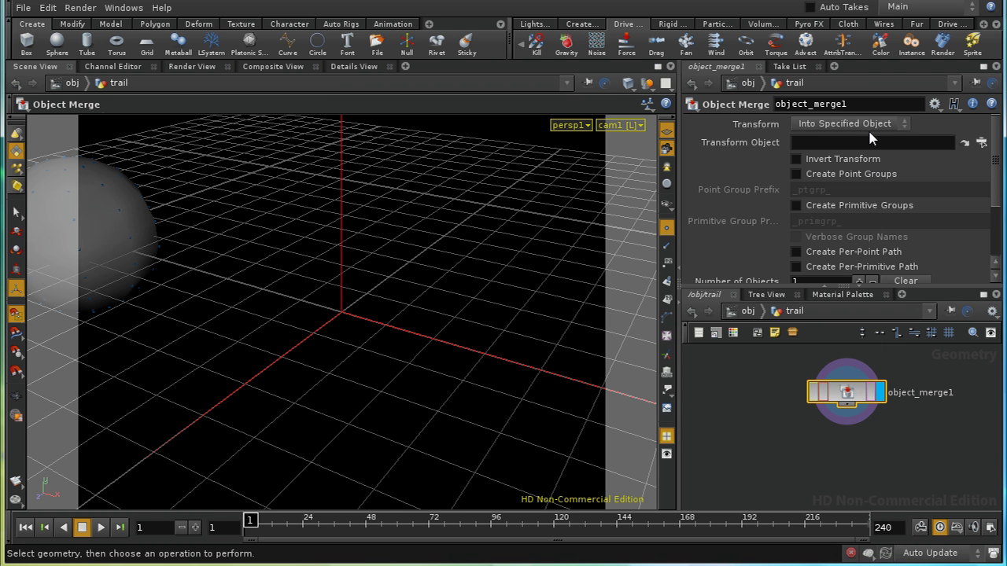
# Set the Object Merge to Into This Object with Object 1 /obj/emitter/JET_OUT
pyautogui.click(853, 124)
pyautogui.click(861, 153)
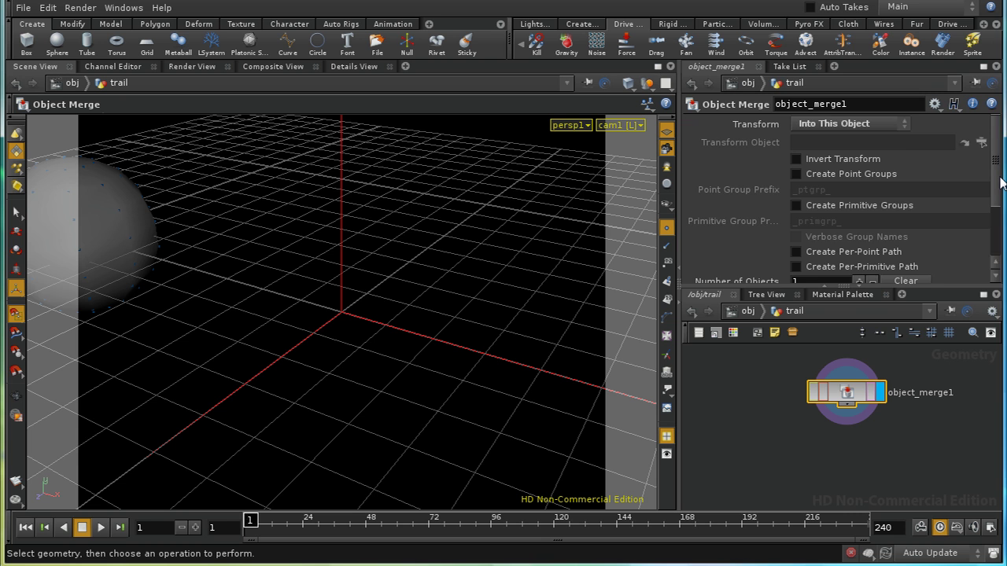
pyautogui.scroll(-3, 1001, 183)
pyautogui.click(983, 234)
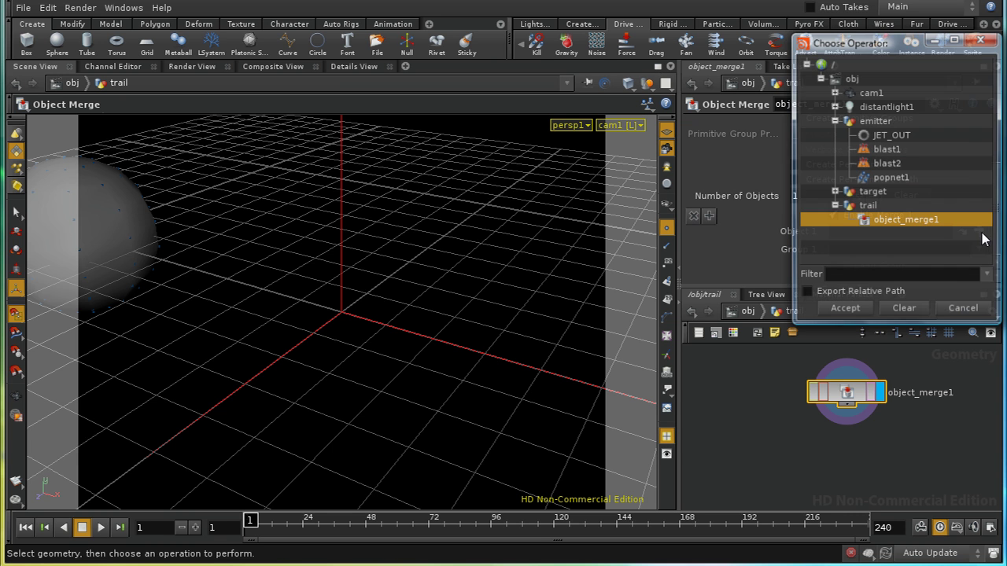
pyautogui.click(888, 135)
pyautogui.click(849, 310)
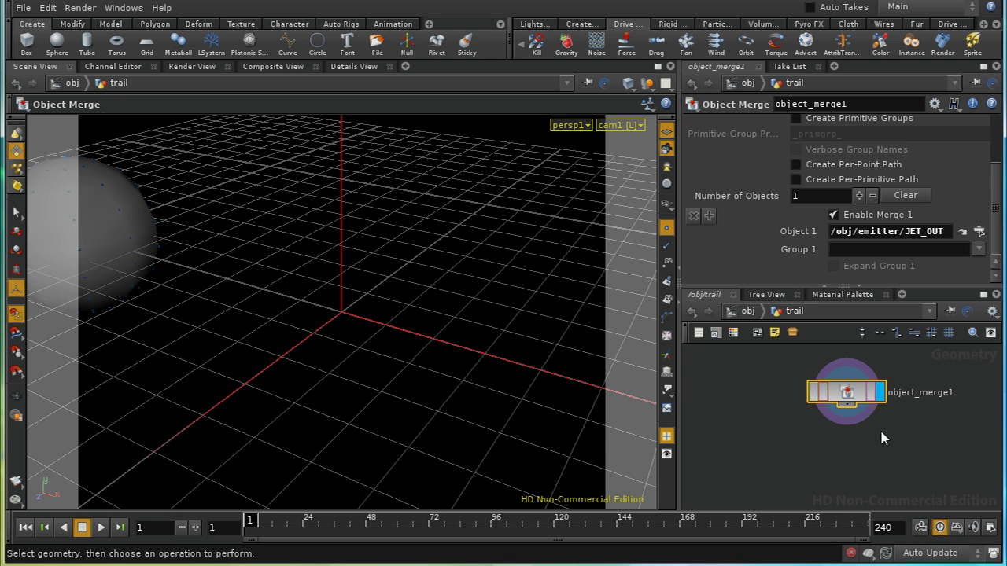
pyautogui.click(747, 310)
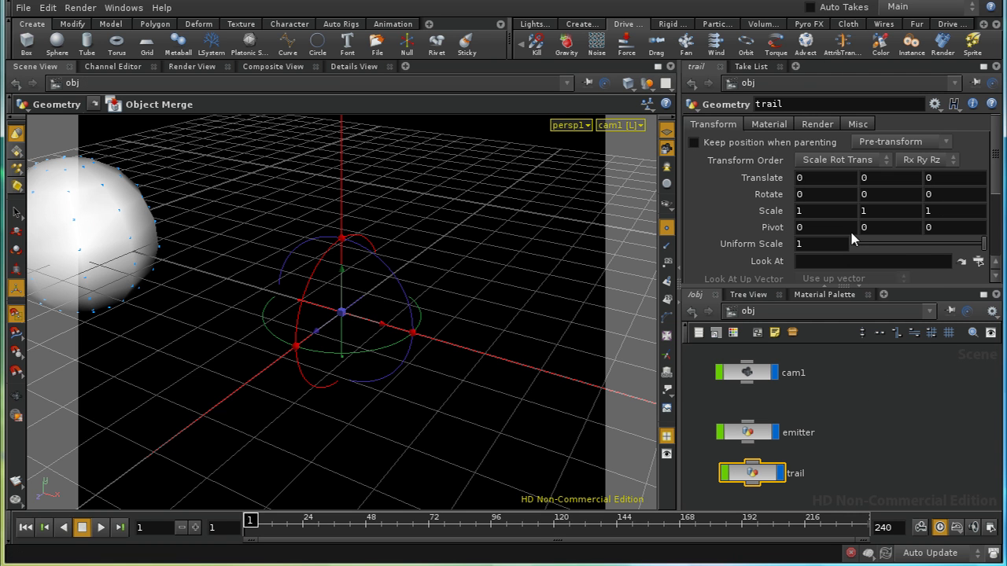
# Add a Constant material from the Material Palette into the /shop network
pyautogui.click(780, 311)
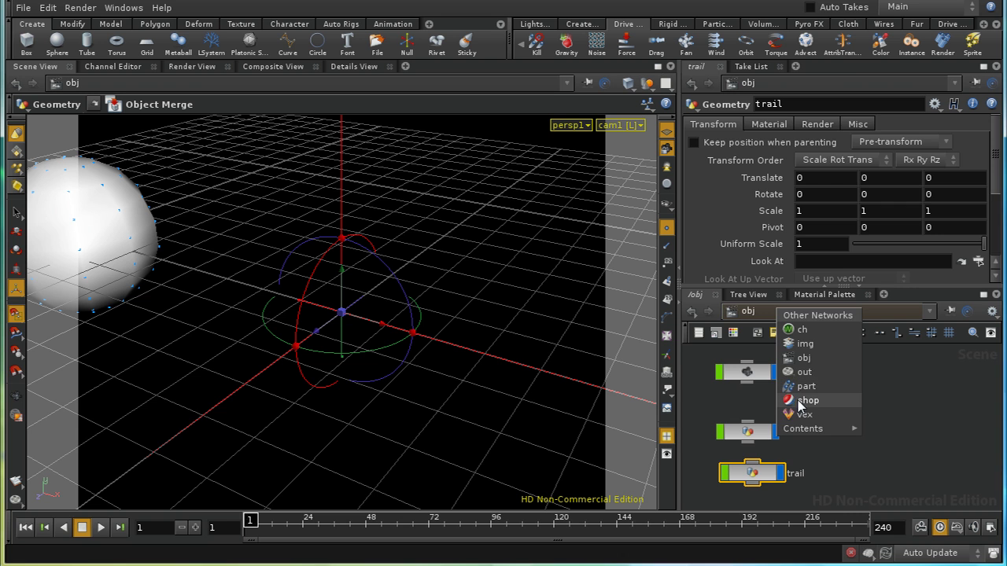
pyautogui.click(799, 398)
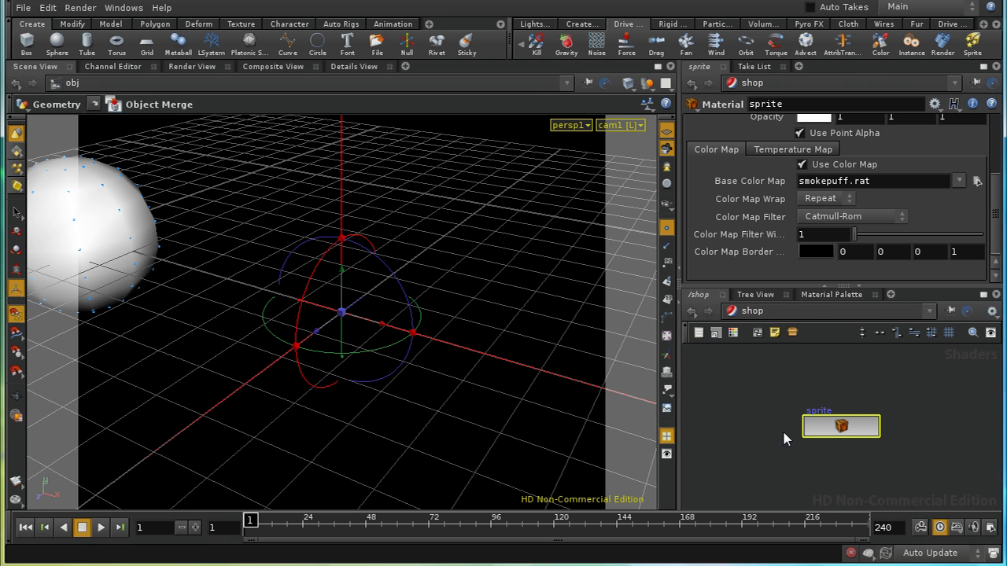
pyautogui.click(825, 295)
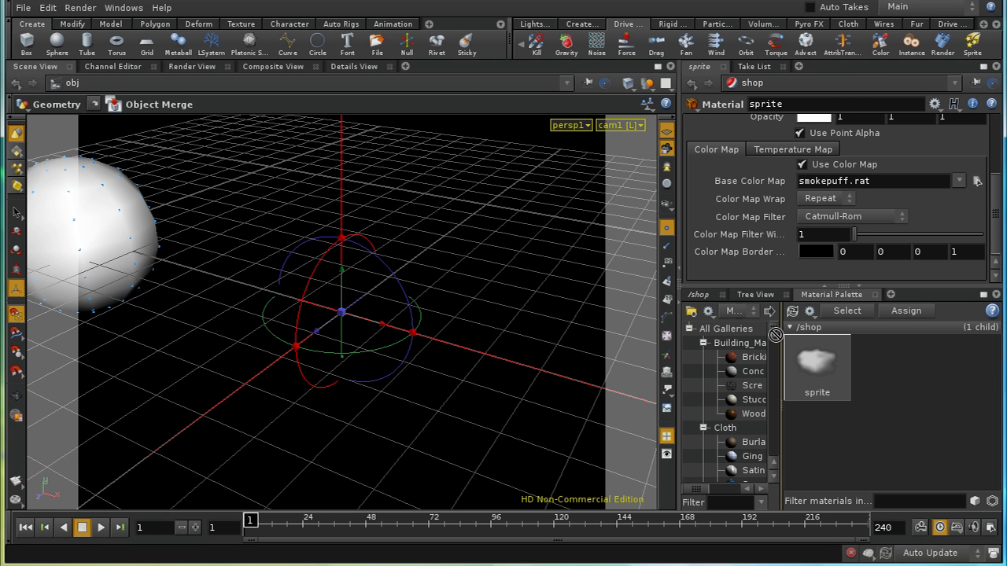
pyautogui.scroll(-1, 775, 343)
pyautogui.moveTo(775, 344)
pyautogui.mouseDown()
pyautogui.moveTo(777, 371)
pyautogui.moveTo(777, 358)
pyautogui.mouseUp()
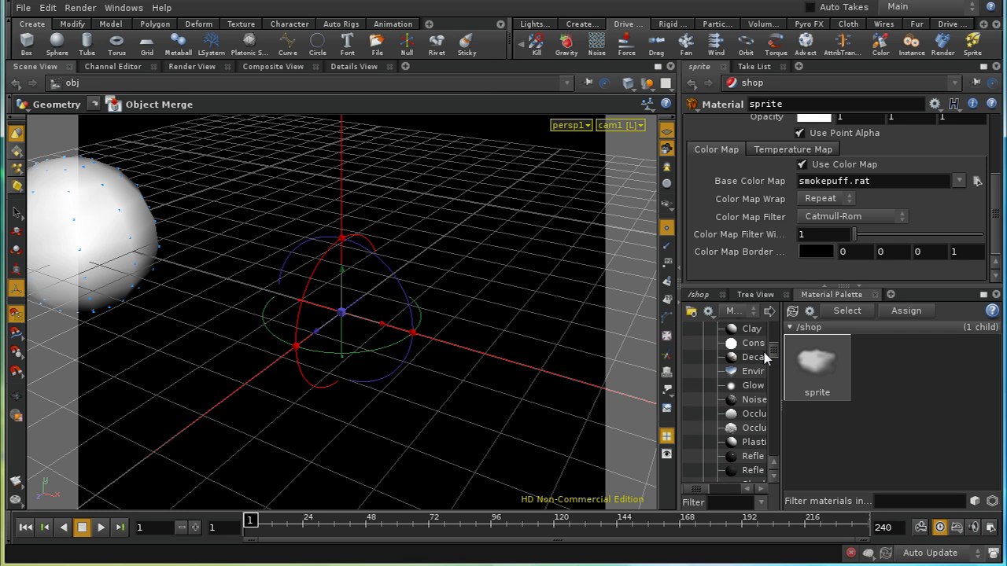
pyautogui.click(753, 344)
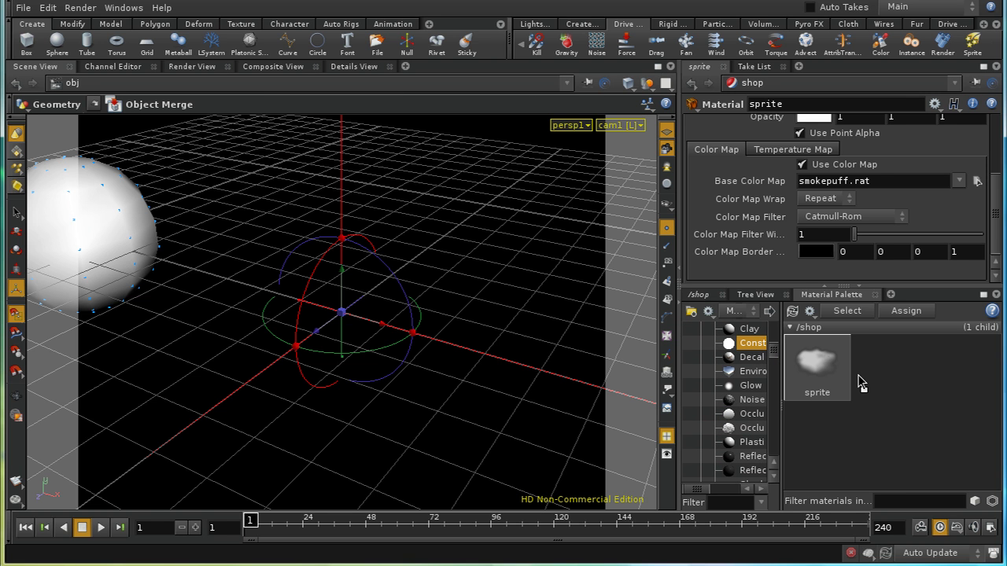
pyautogui.moveTo(862, 383); pyautogui.dragTo(881, 360)
pyautogui.click(883, 364)
pyautogui.click(701, 295)
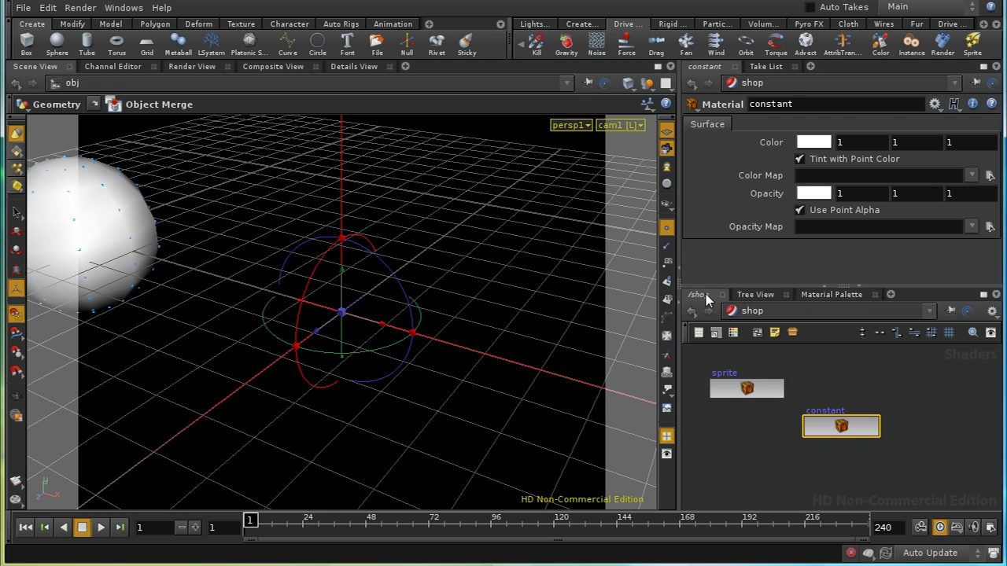
# Back in /obj, assign /shop/constant as the trail object's material
pyautogui.click(790, 312)
pyautogui.click(825, 332)
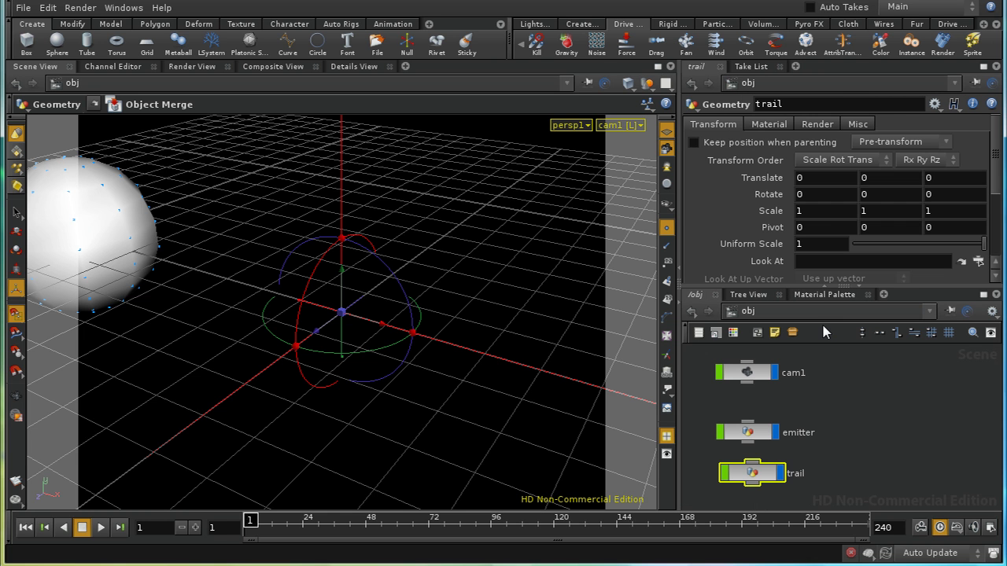
pyautogui.click(783, 124)
pyautogui.click(939, 142)
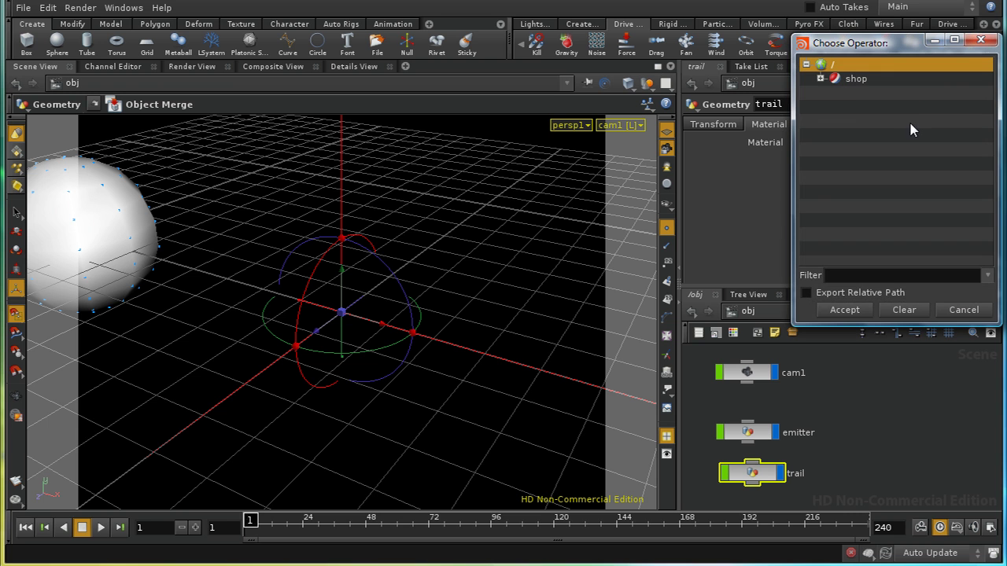
pyautogui.click(820, 78)
pyautogui.click(873, 93)
pyautogui.click(845, 310)
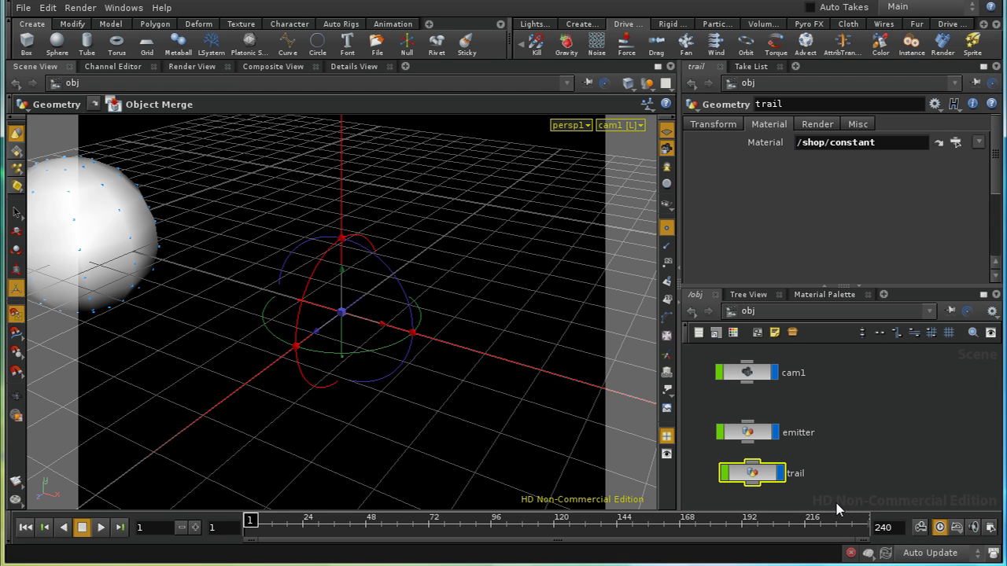
# Play the jet to frame 14 and render that frame with mantra1 in MPlay
pyautogui.click(98, 528)
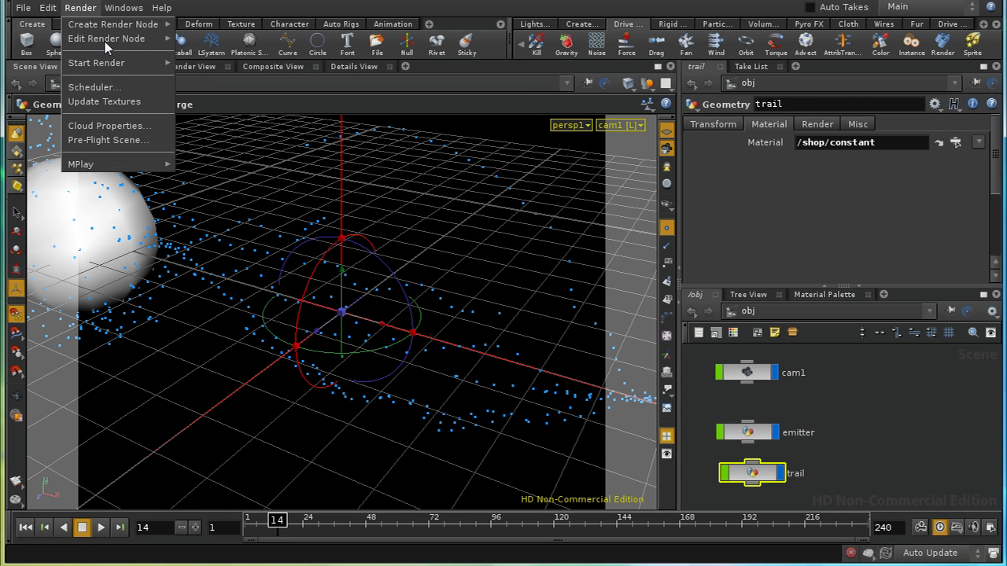
pyautogui.click(81, 9)
pyautogui.moveTo(160, 69)
pyautogui.click(205, 64)
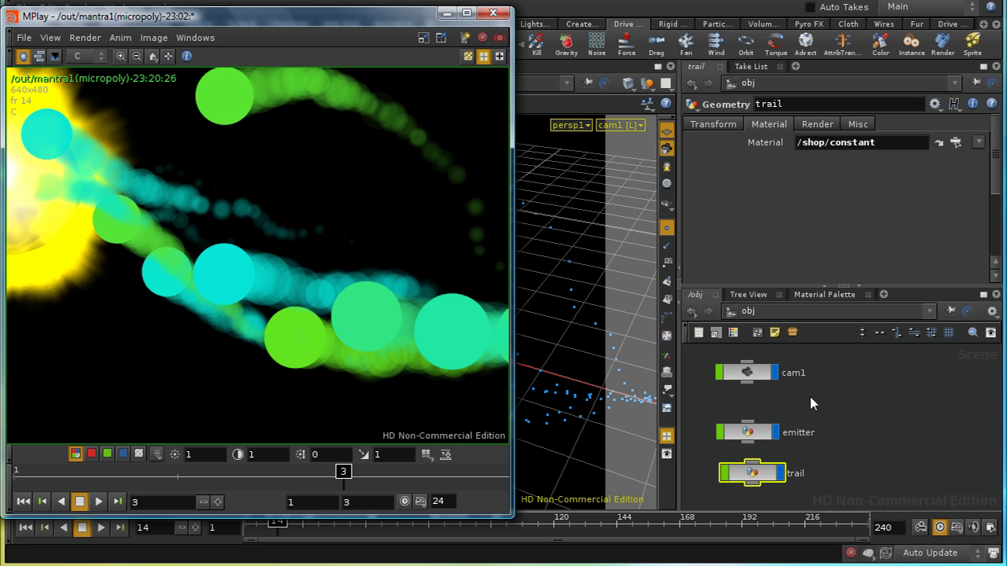
# Hide MPlay and turn on Allow Motion Blur in mantra1's Sampling properties in /out
pyautogui.click(446, 13)
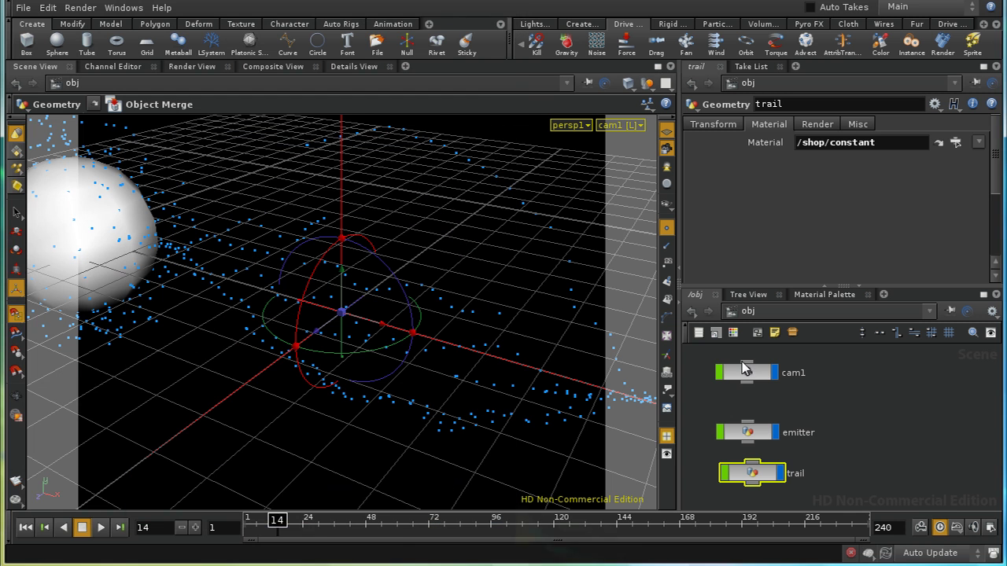
pyautogui.click(780, 313)
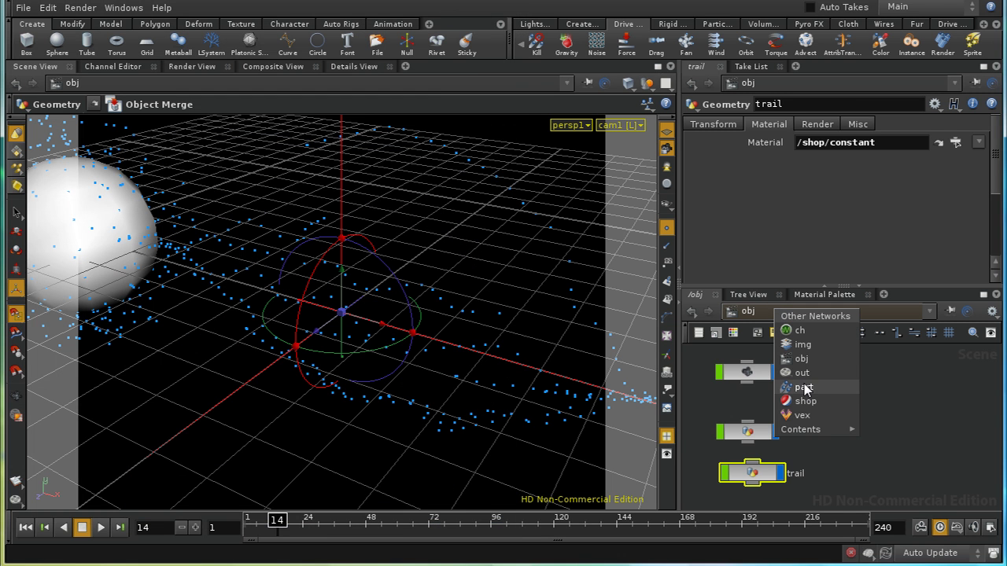
pyautogui.click(801, 373)
pyautogui.click(848, 431)
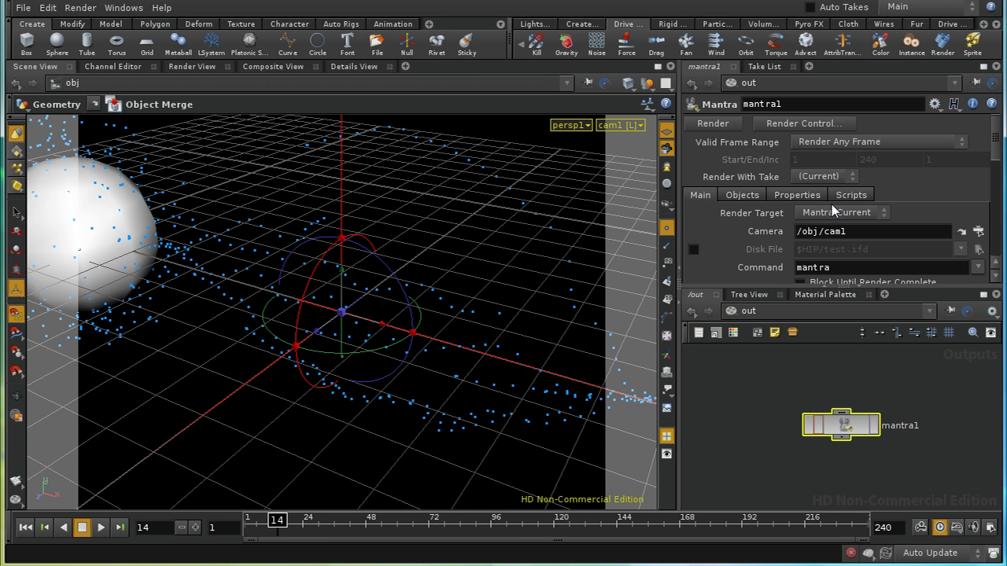
pyautogui.click(797, 195)
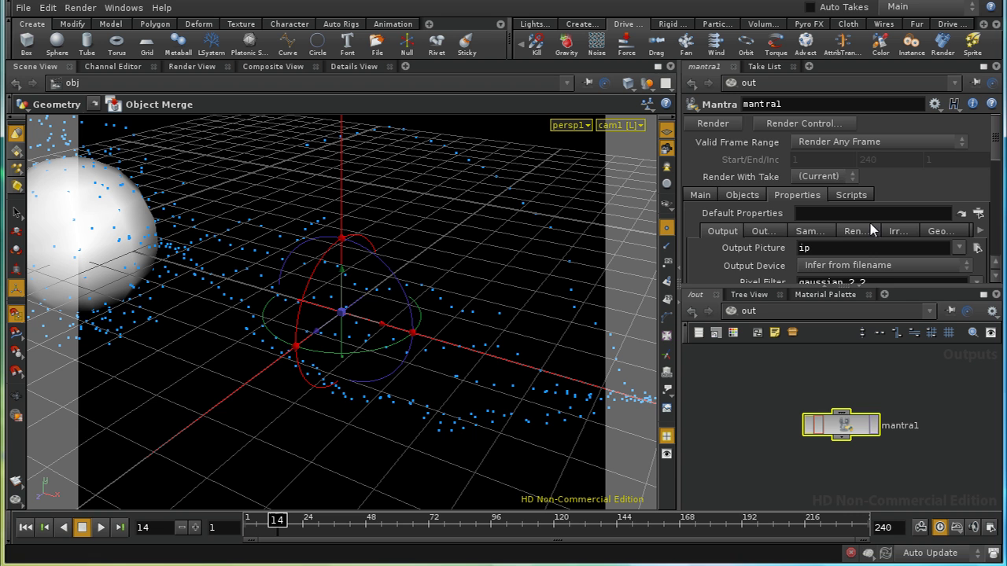
pyautogui.click(810, 230)
pyautogui.scroll(-3, 893, 181)
pyautogui.click(887, 171)
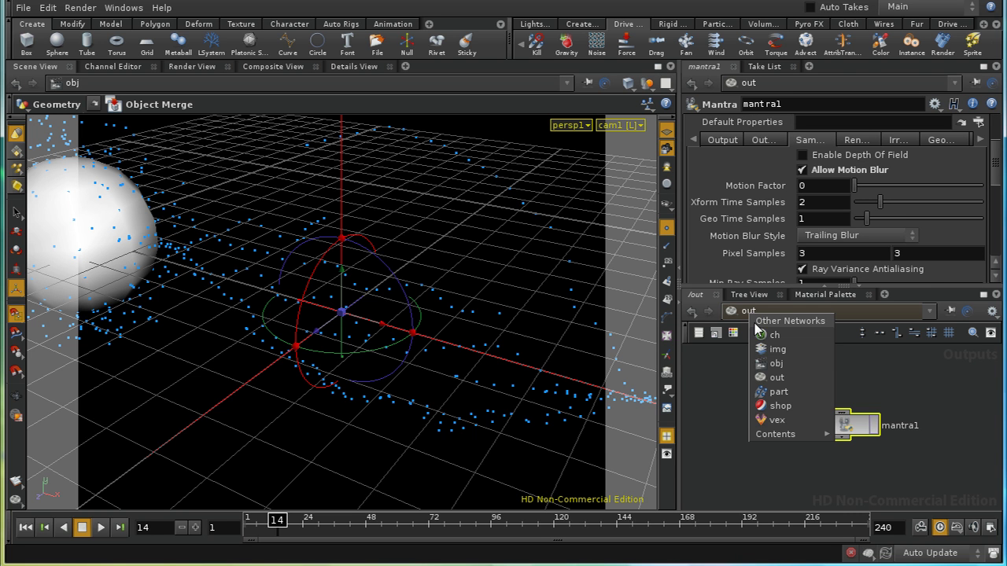
# Back in /obj, select emitter and trail and confirm Geometry Velocity Blur is on
pyautogui.click(774, 363)
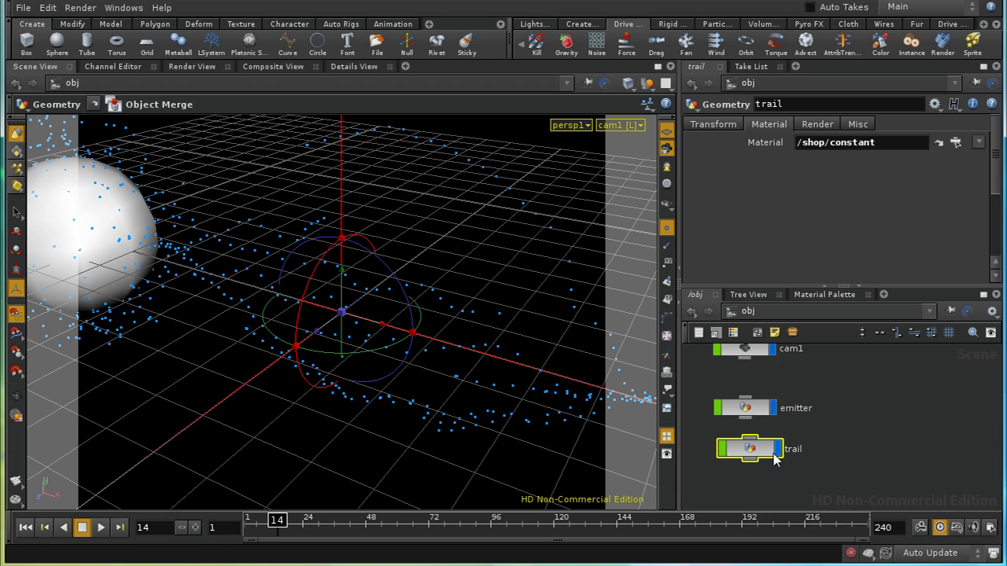
pyautogui.moveTo(813, 453); pyautogui.dragTo(897, 432, button='middle')
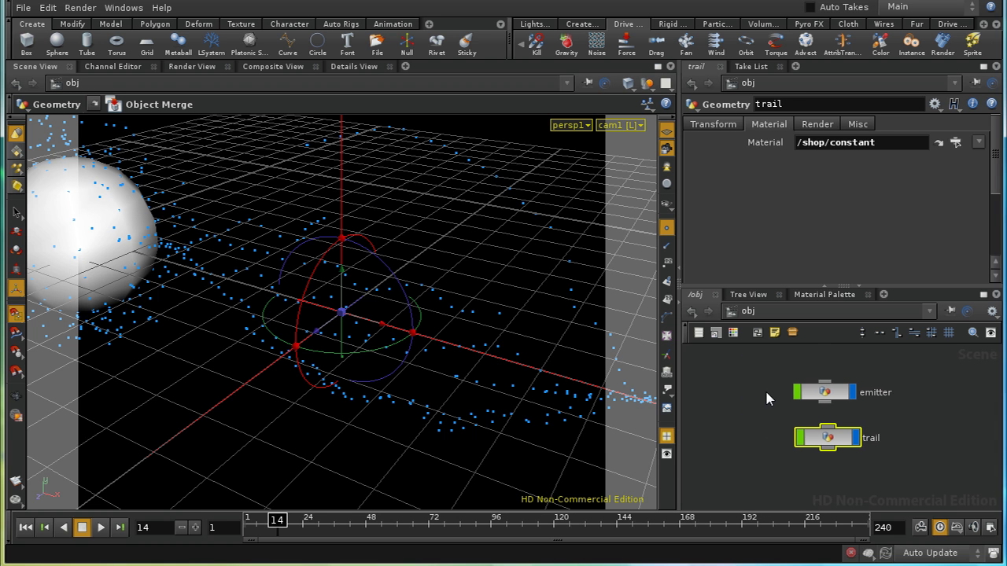
pyautogui.moveTo(764, 389); pyautogui.dragTo(872, 470)
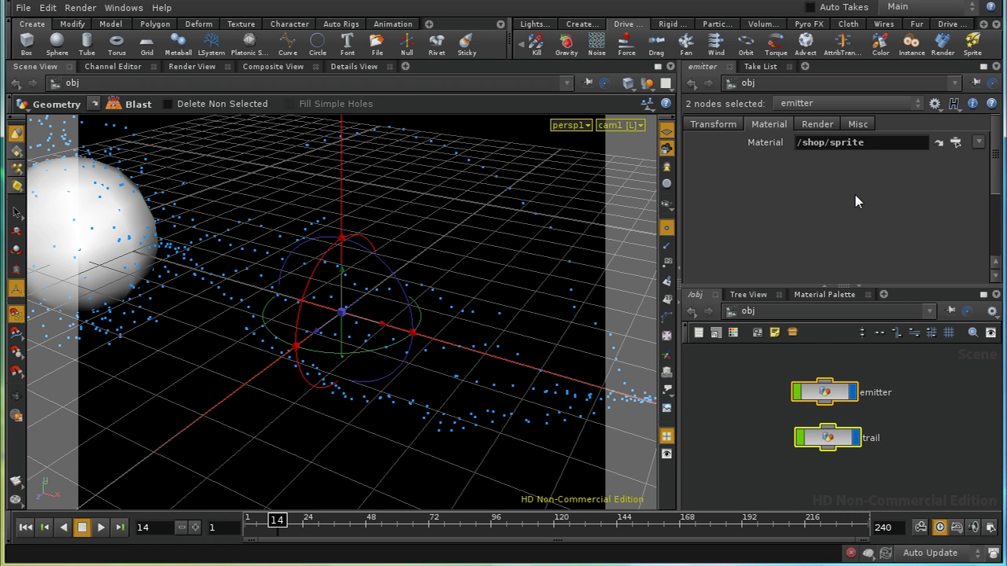
pyautogui.click(818, 125)
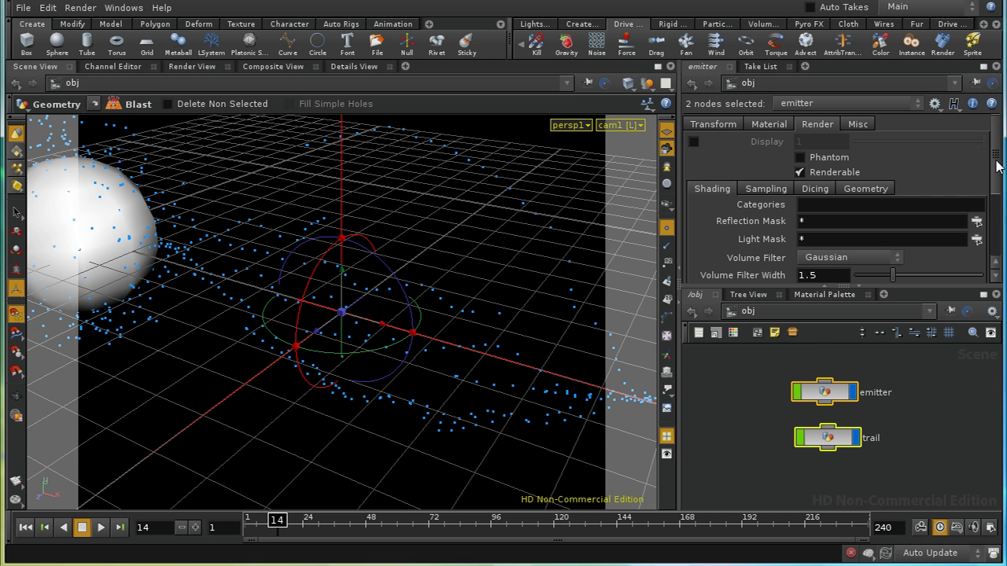
pyautogui.scroll(-2, 992, 185)
pyautogui.moveTo(993, 181); pyautogui.dragTo(994, 178)
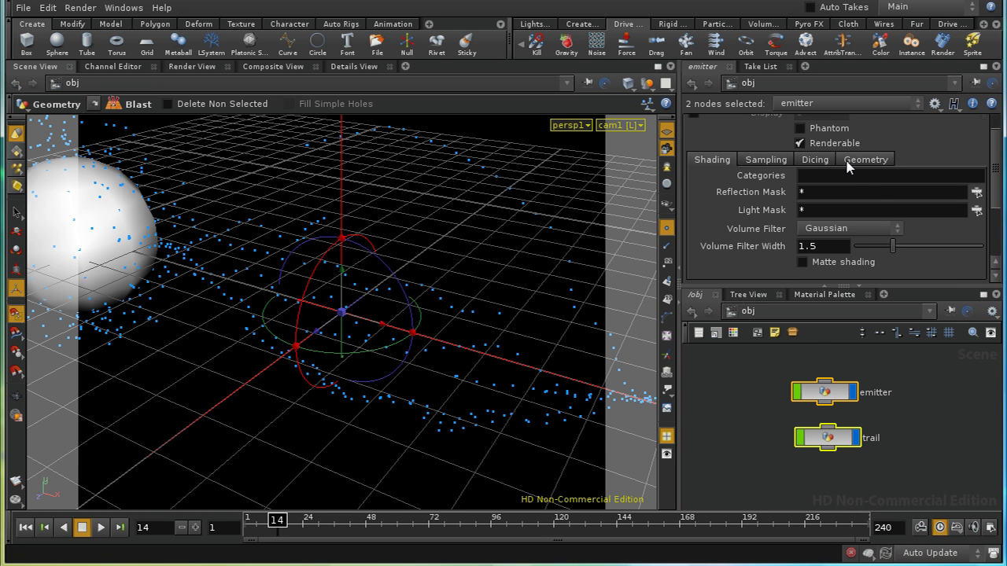
pyautogui.click(765, 160)
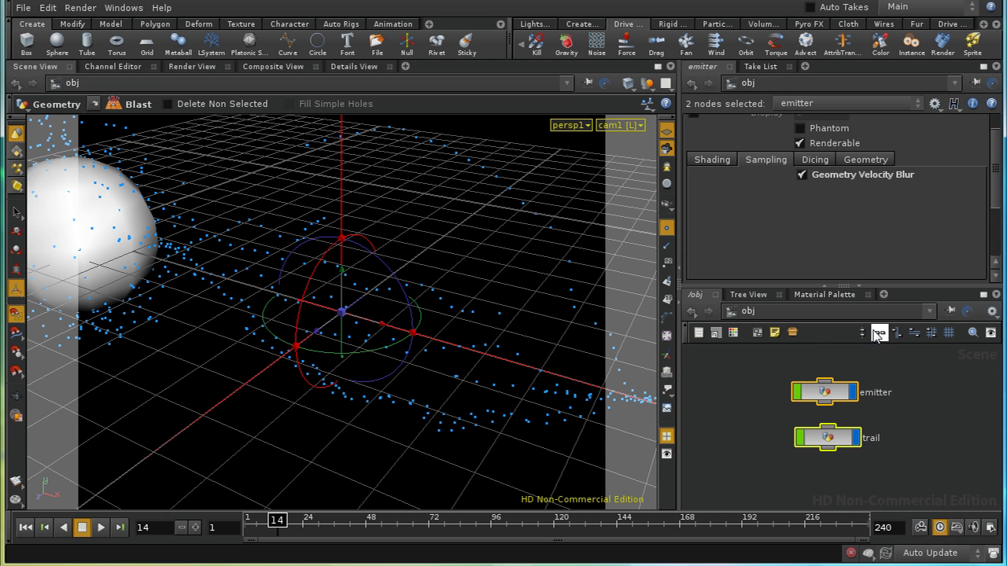
# Move the trail node lower in the network and select it alone
pyautogui.click(894, 434)
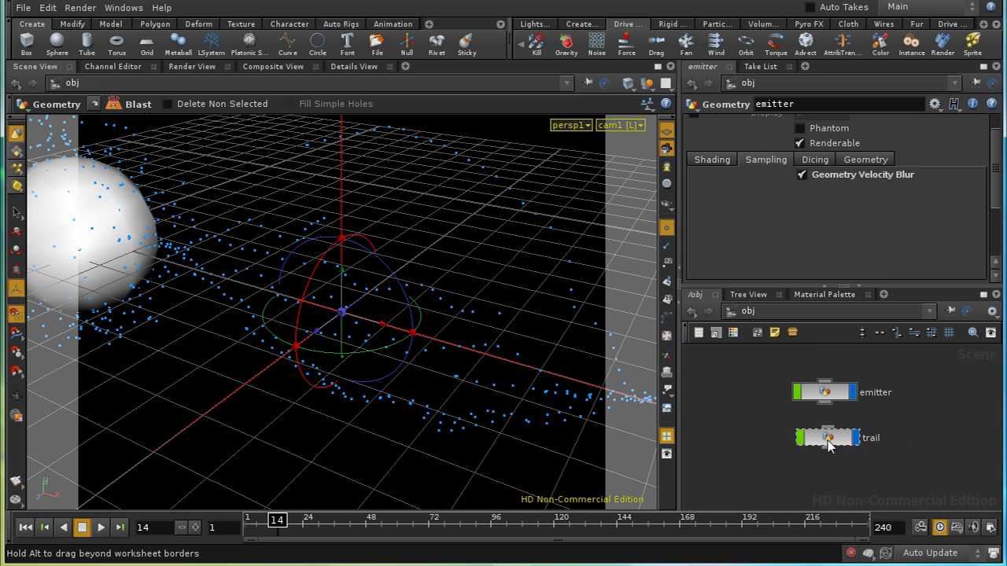
pyautogui.moveTo(828, 442); pyautogui.dragTo(819, 455)
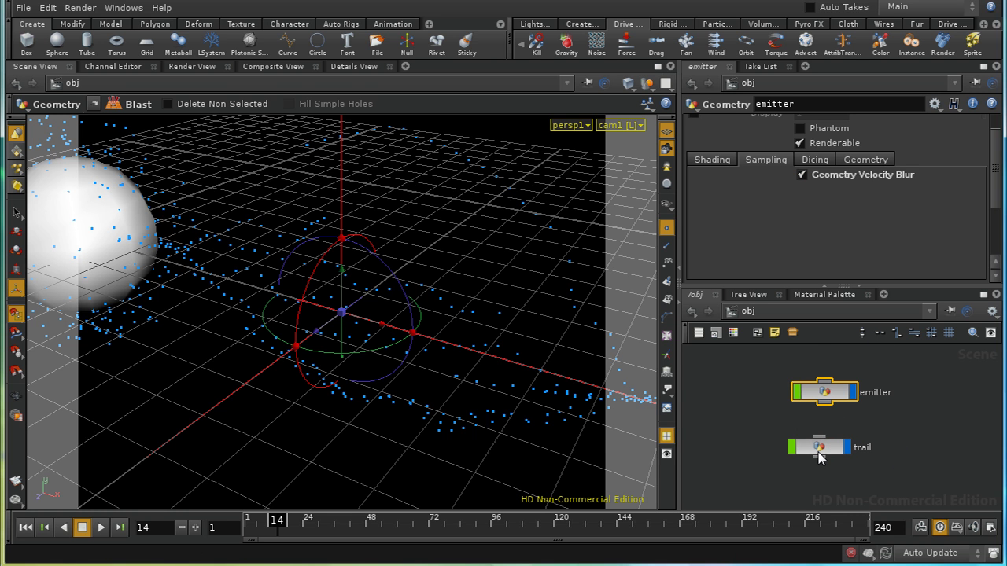
pyautogui.click(823, 449)
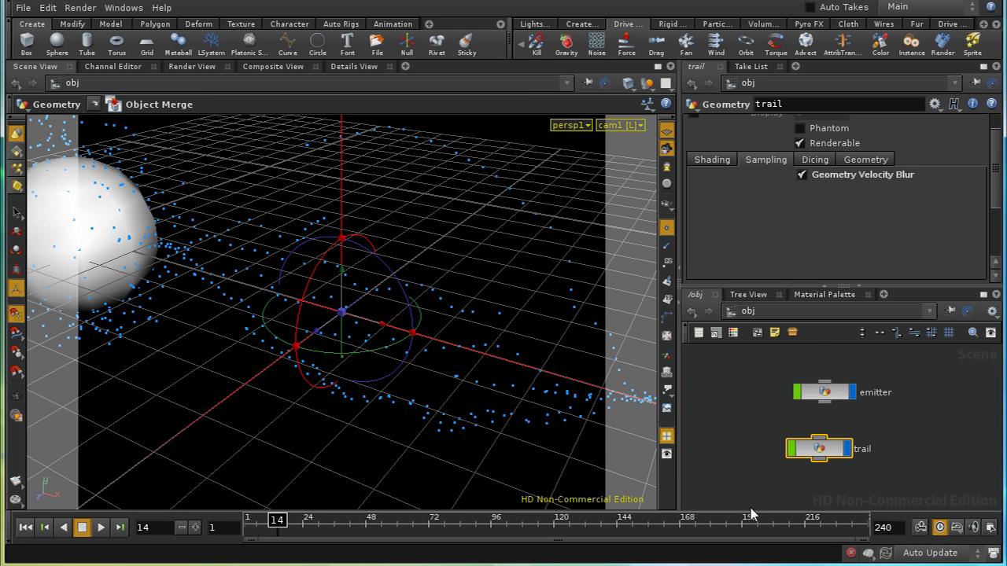
# Re-render frame 14 with mantra1 to check the blurred smoke sprites, then close MPlay and reframe the network
pyautogui.click(83, 11)
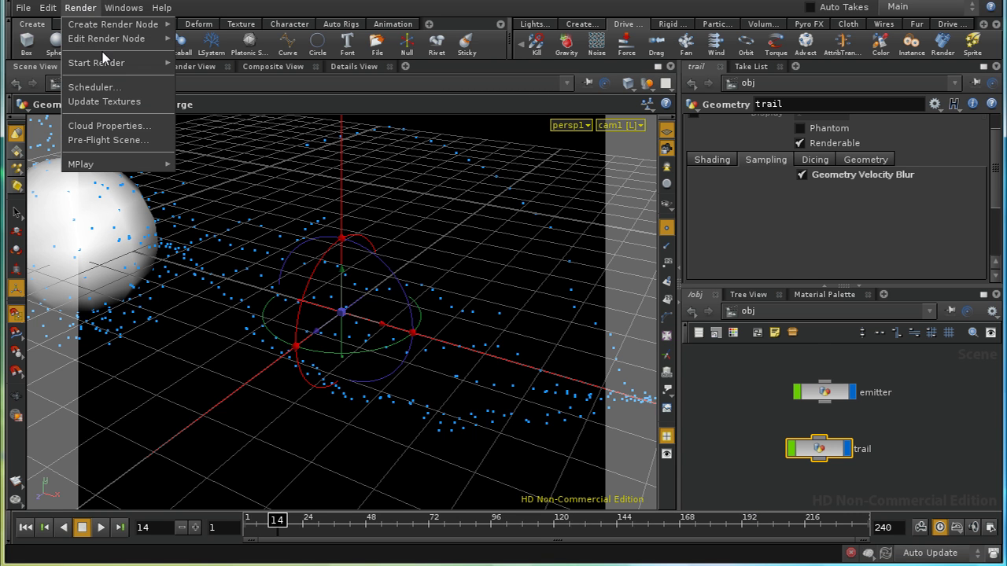
pyautogui.moveTo(106, 62)
pyautogui.click(184, 66)
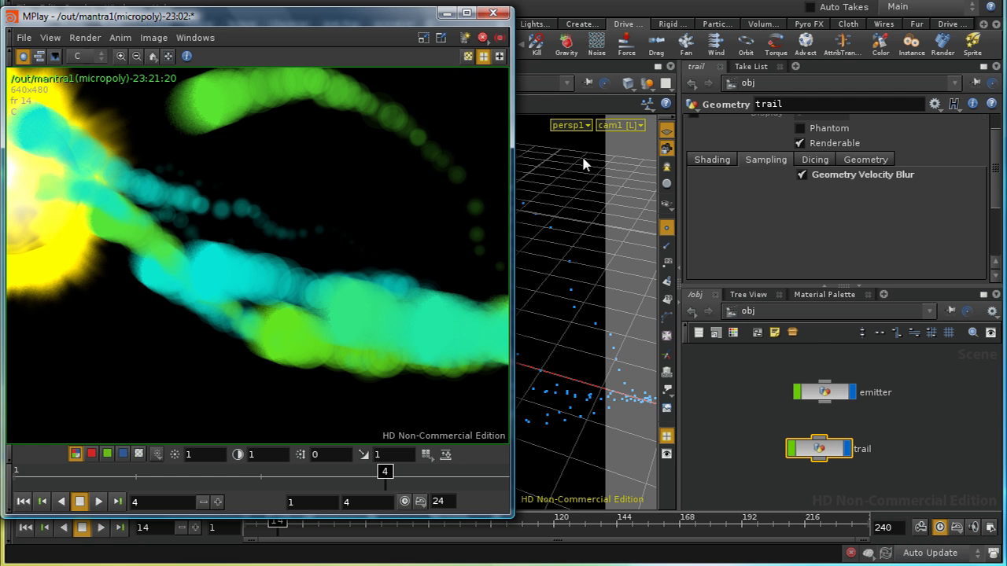
pyautogui.click(446, 13)
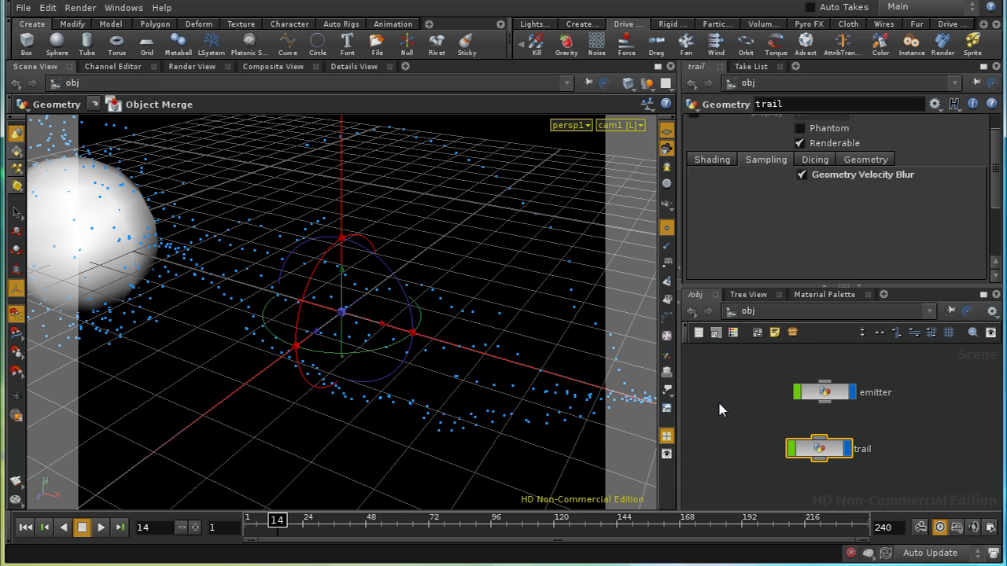
pyautogui.press('h')
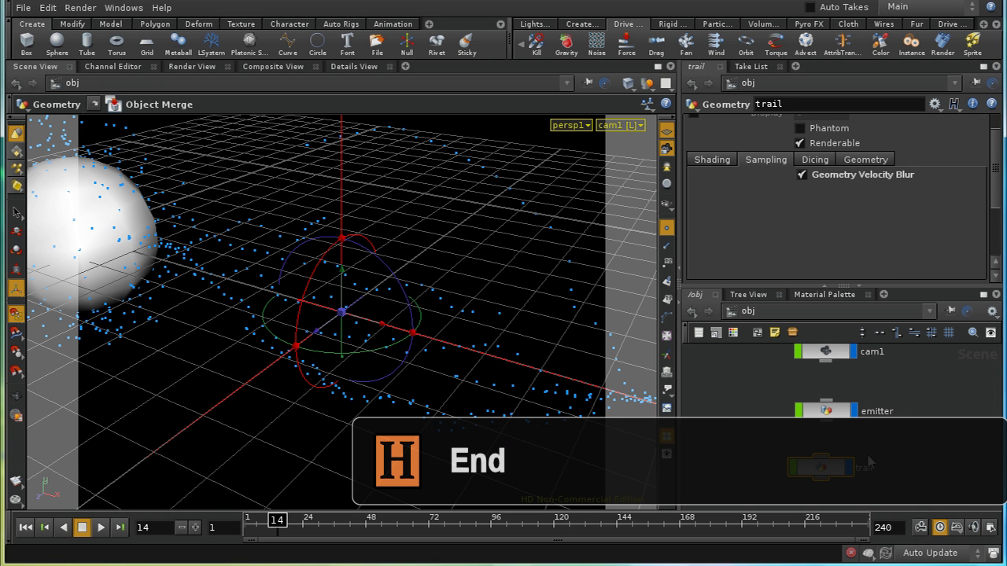
pyautogui.moveTo(869, 461); pyautogui.dragTo(837, 451, button='middle')
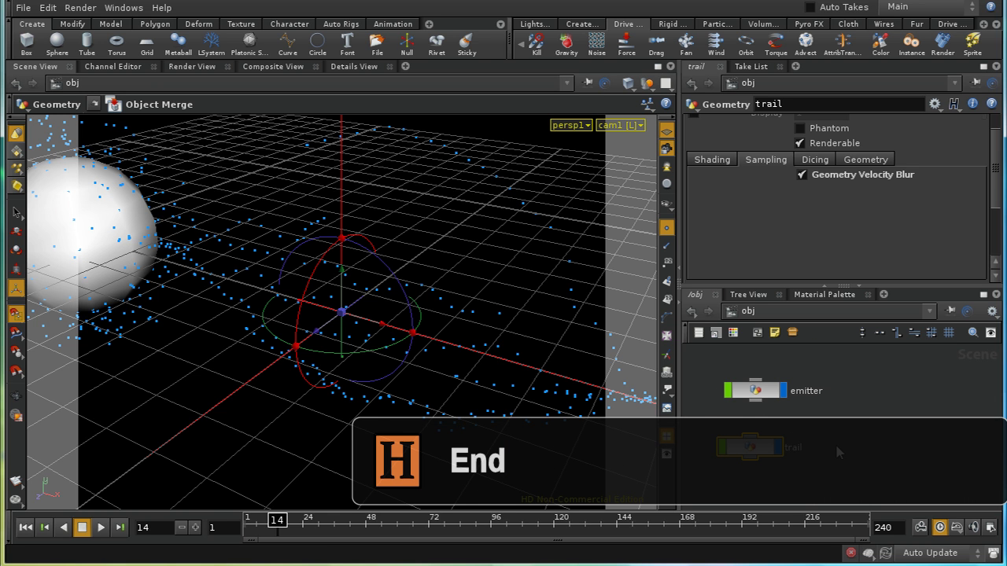